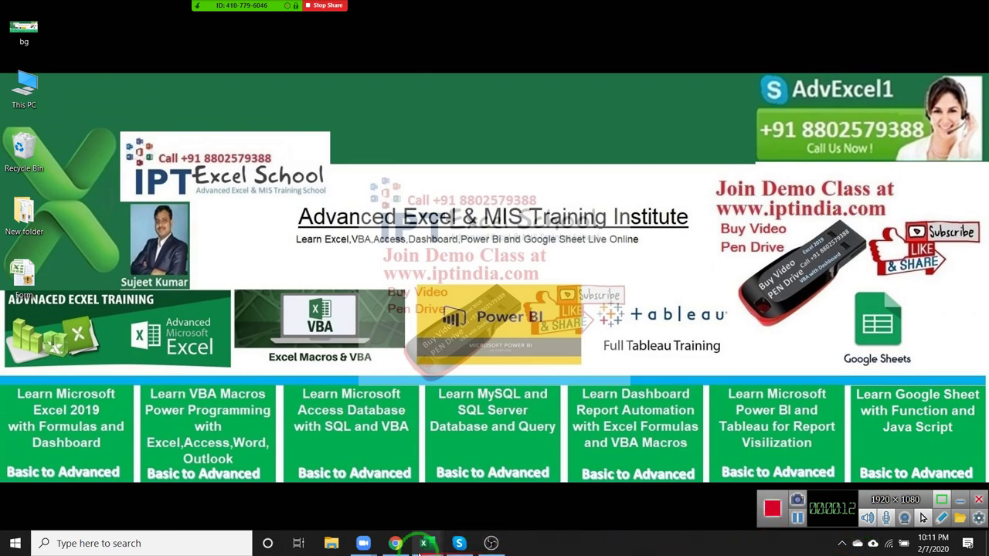
Open the downloaded MF (1).zip archive from Chrome and select its MF folder.
click(398, 544)
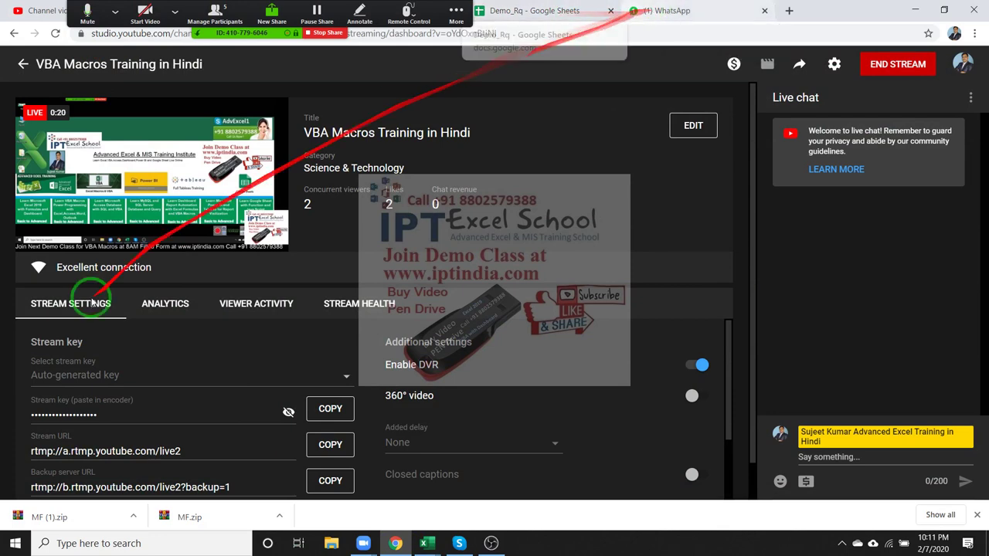
click(99, 523)
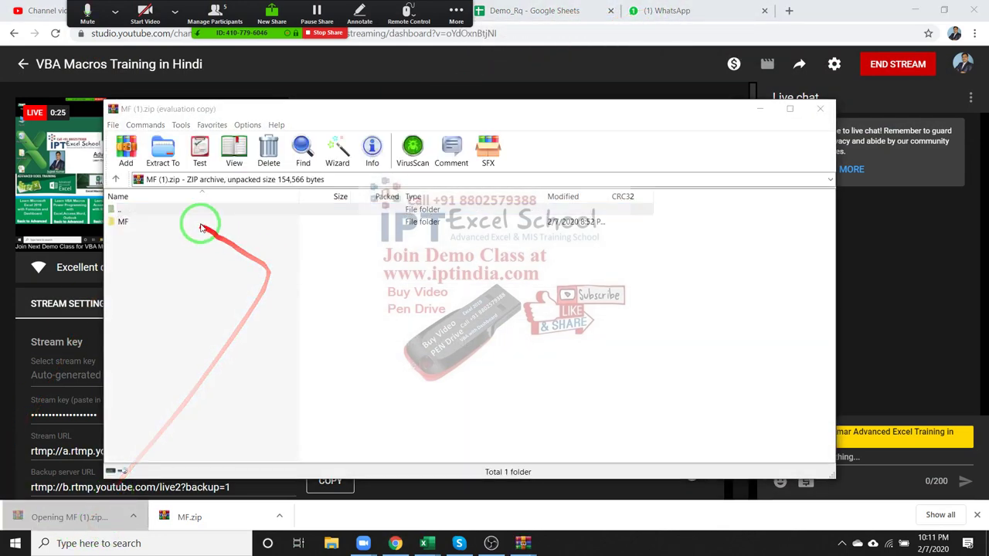
click(153, 223)
Check the MF folder's files, copy the MF folder to the clipboard, and reveal the desktop.
double_click(153, 223)
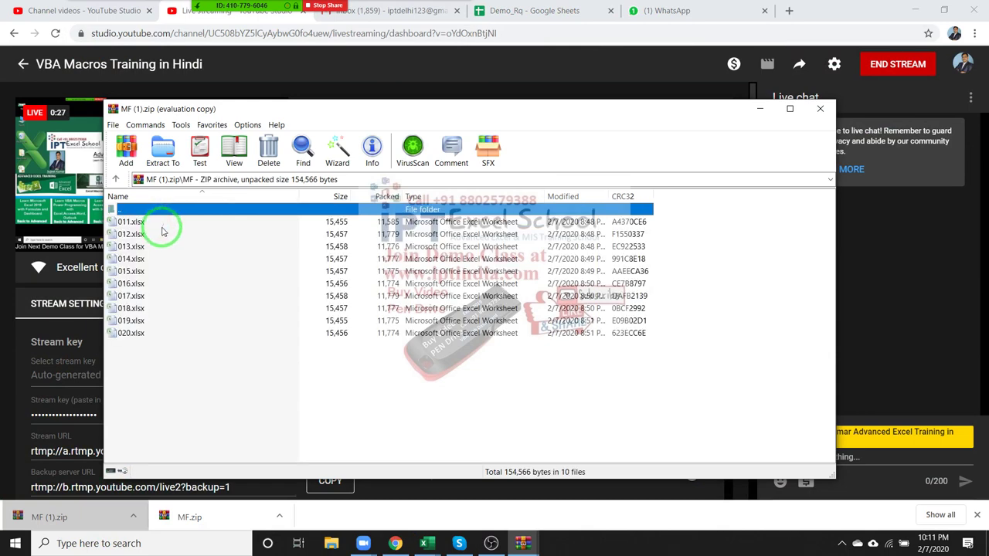
click(789, 109)
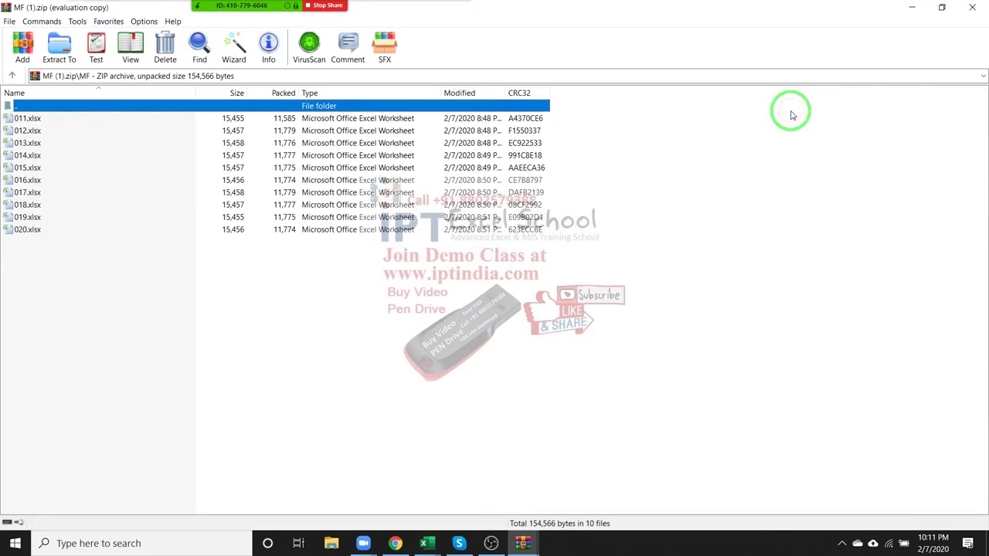
double_click(39, 106)
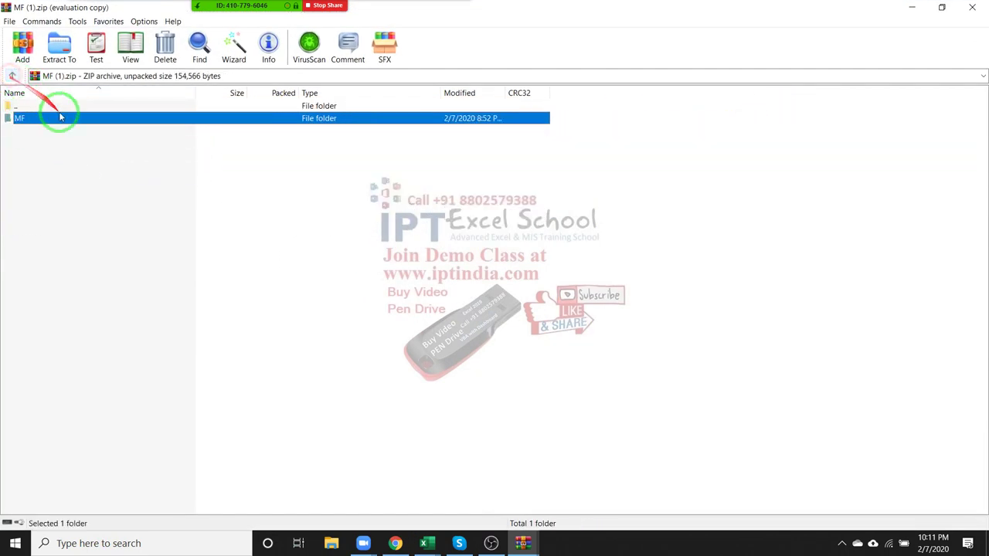
right_click(63, 118)
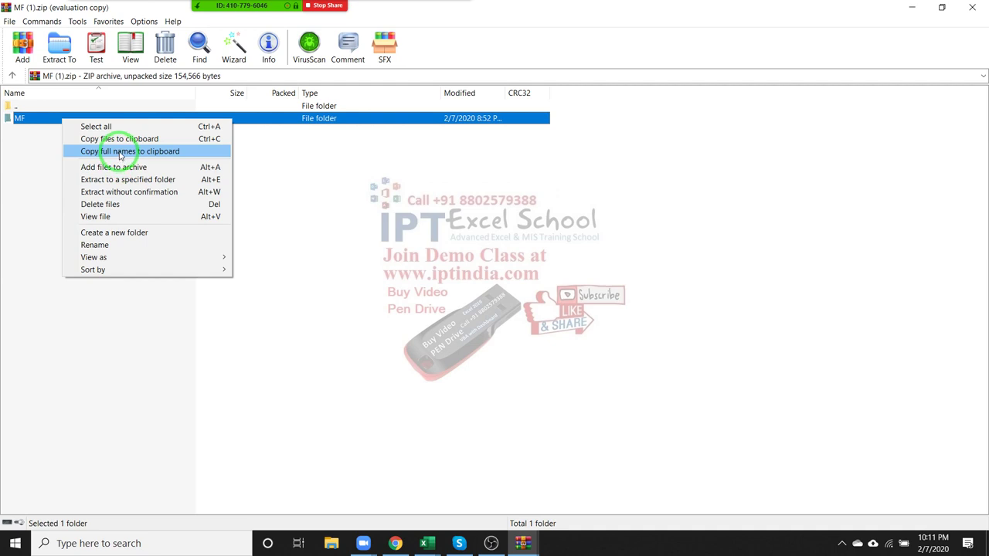
click(120, 141)
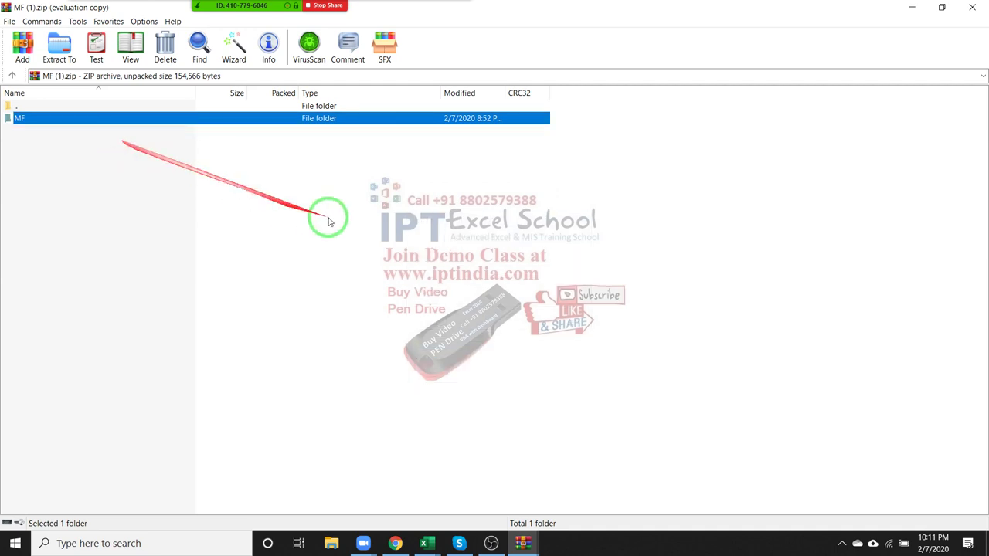
key(super+d)
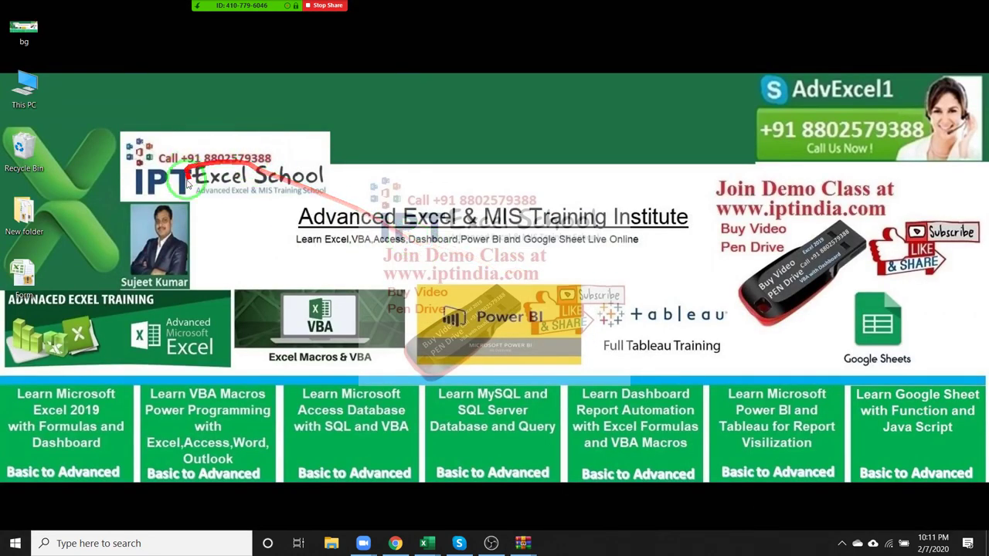
Paste the MF folder onto the desktop and open it maximized.
right_click(139, 145)
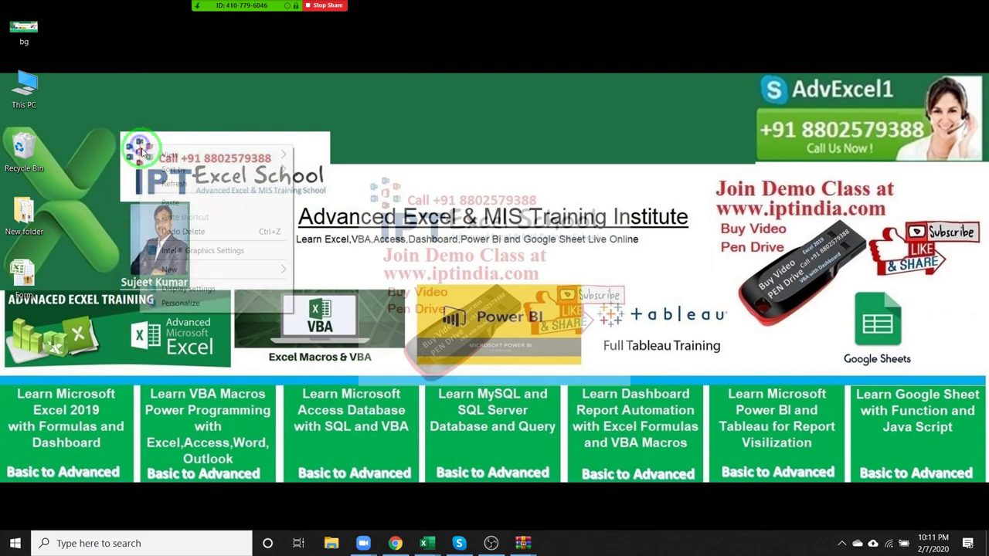
click(202, 203)
click(33, 161)
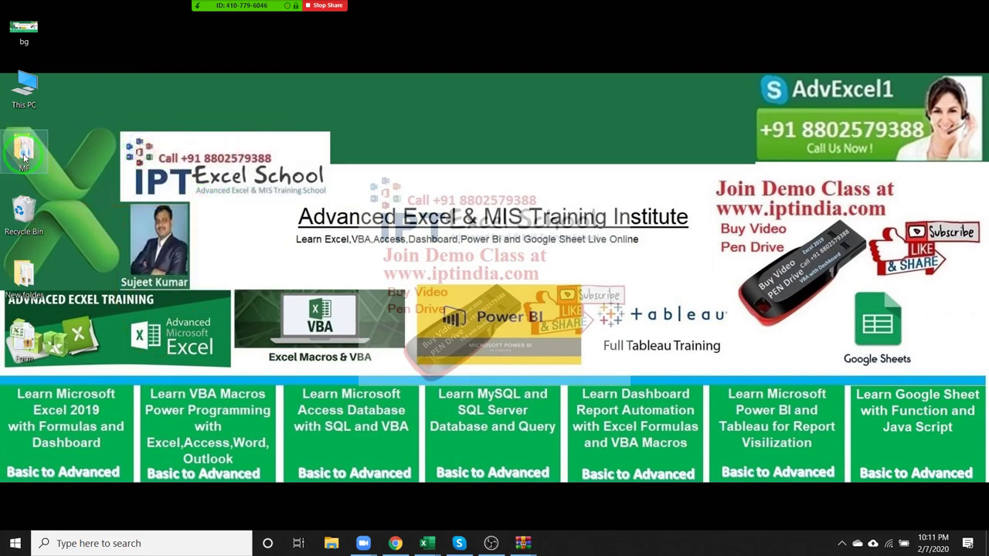
double_click(24, 154)
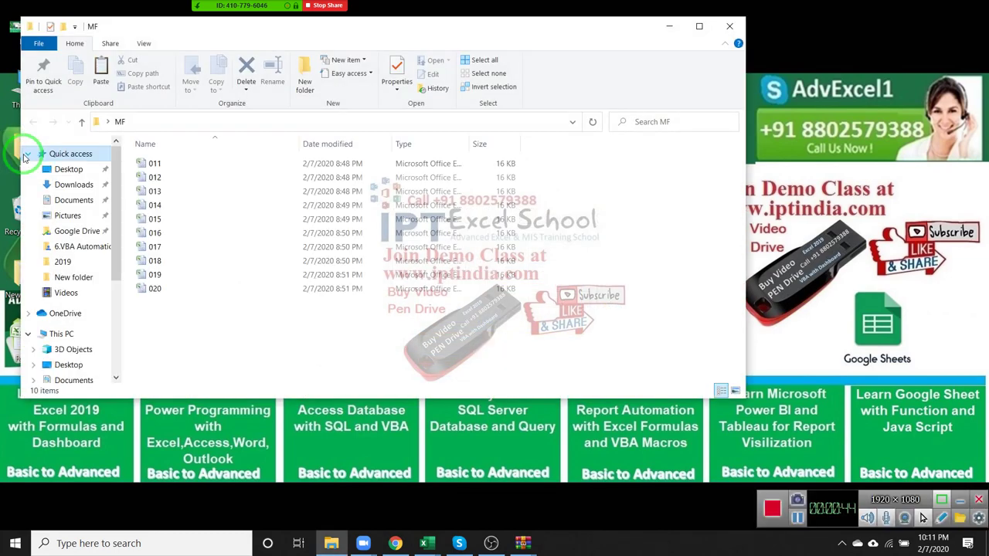
click(698, 26)
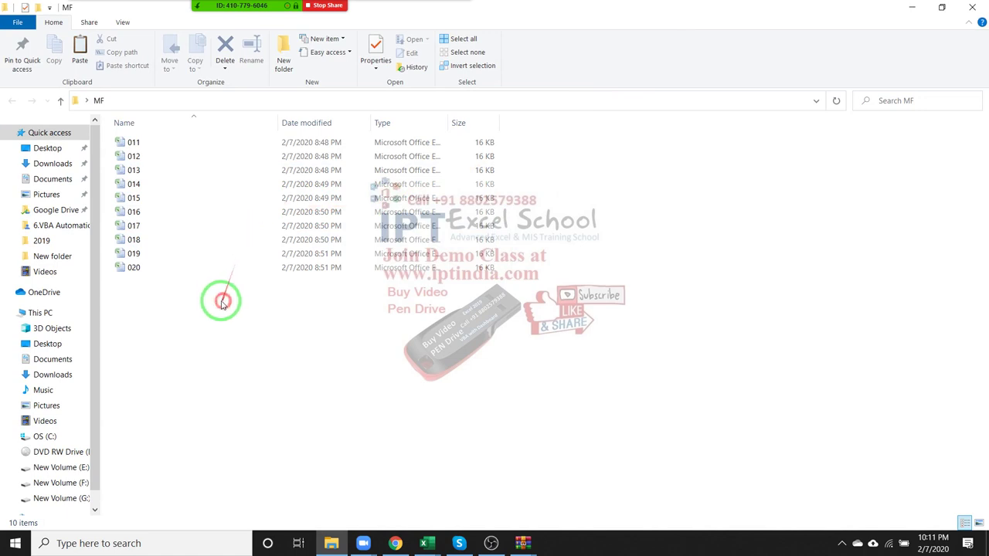
Drag file 011 from the MF folder onto Excel to open it.
drag(602, 440, 77, 109)
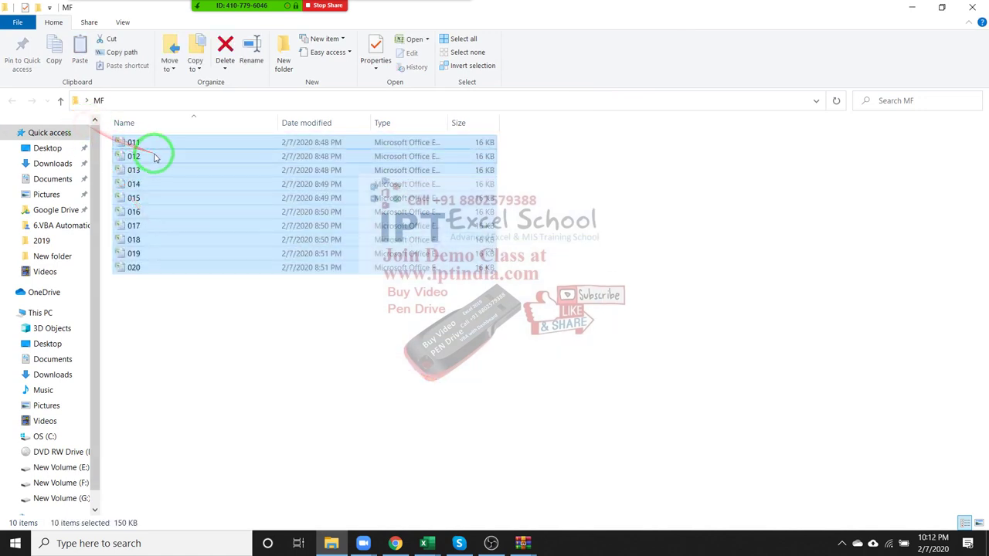
click(159, 142)
drag(162, 142, 428, 545)
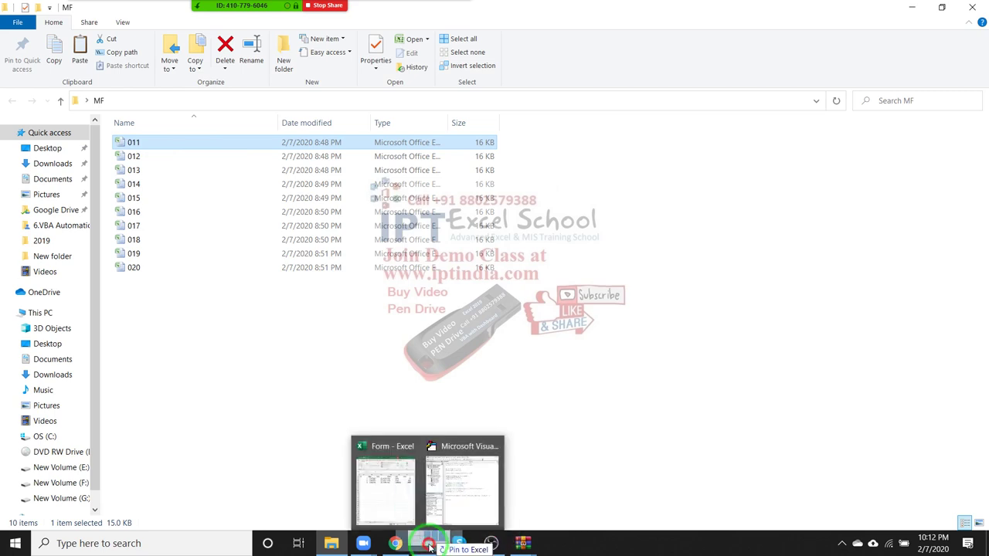
drag(429, 545, 347, 418)
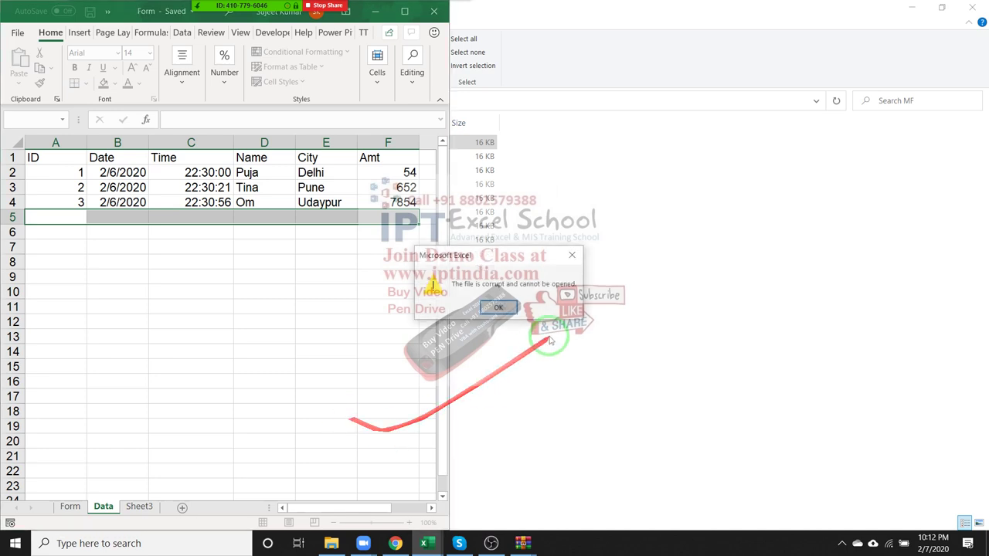
Dismiss the corrupt-file error and open workbook 011 from Desktop > MF via File > Open.
click(510, 309)
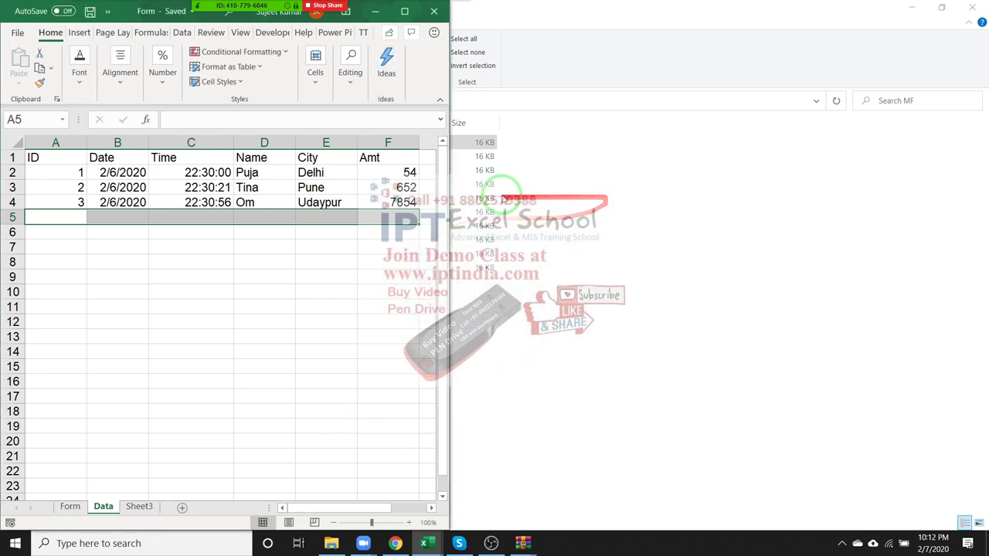
click(18, 34)
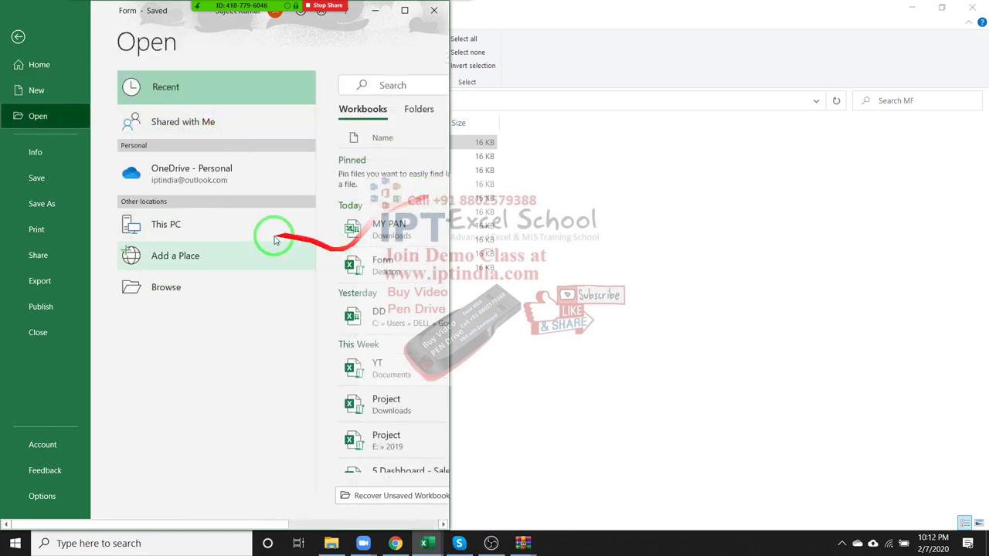
click(167, 287)
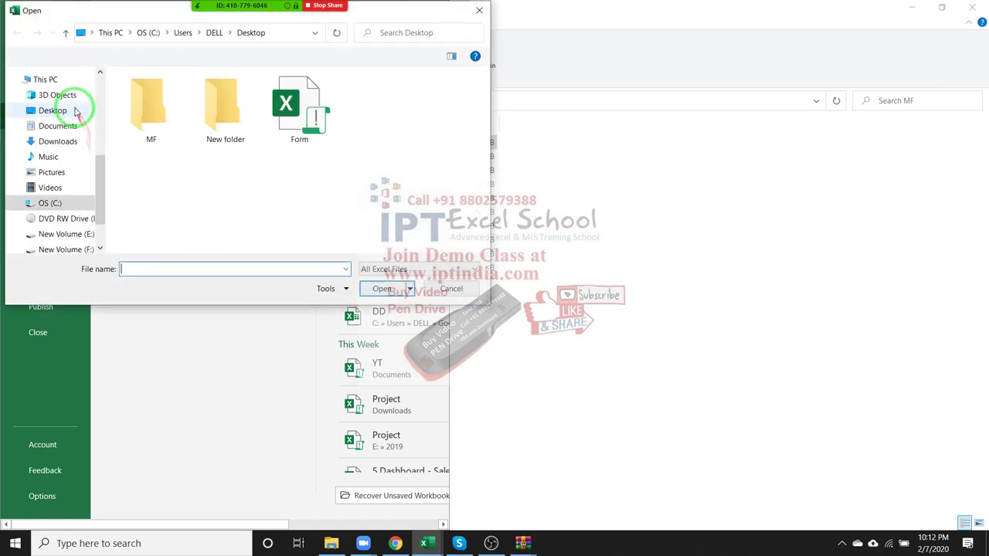
click(56, 111)
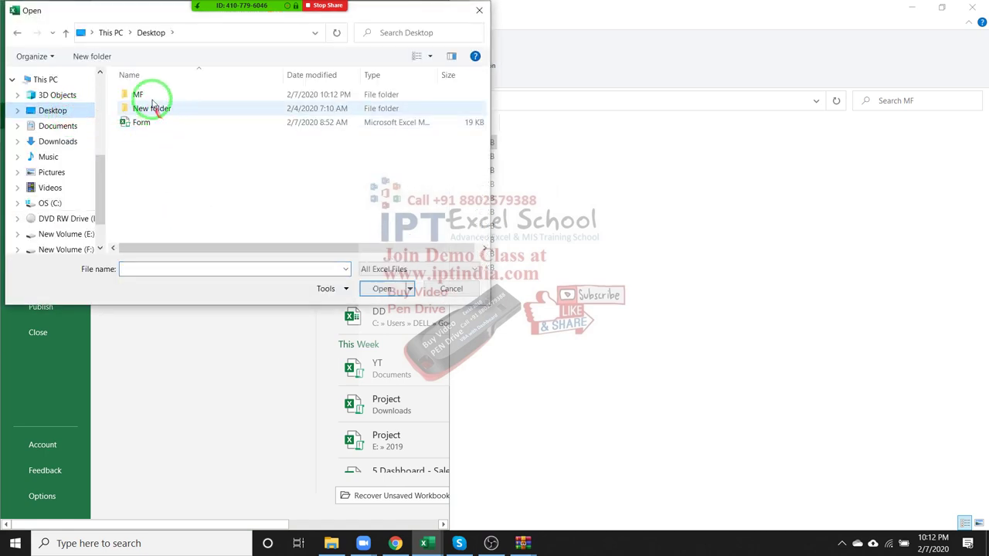
double_click(143, 95)
click(172, 94)
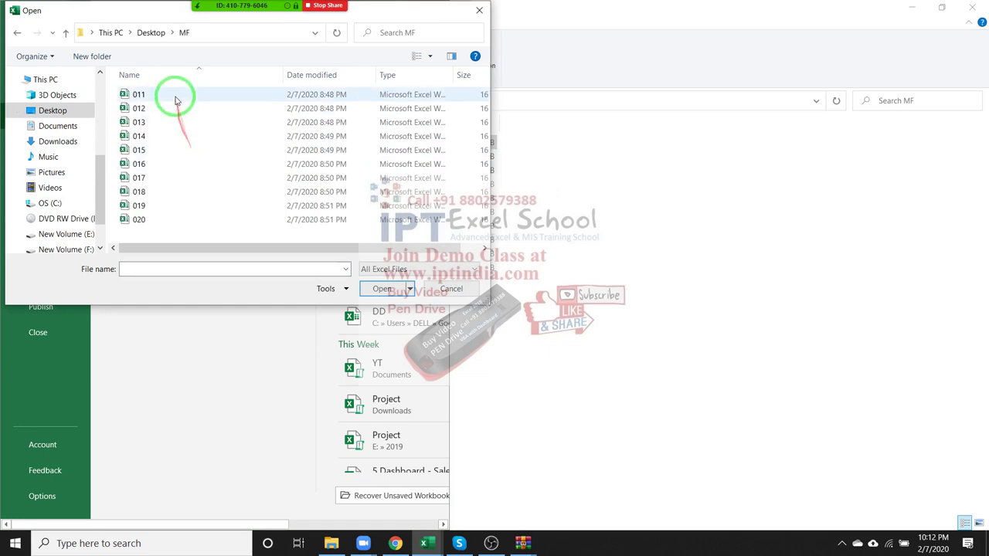
click(384, 289)
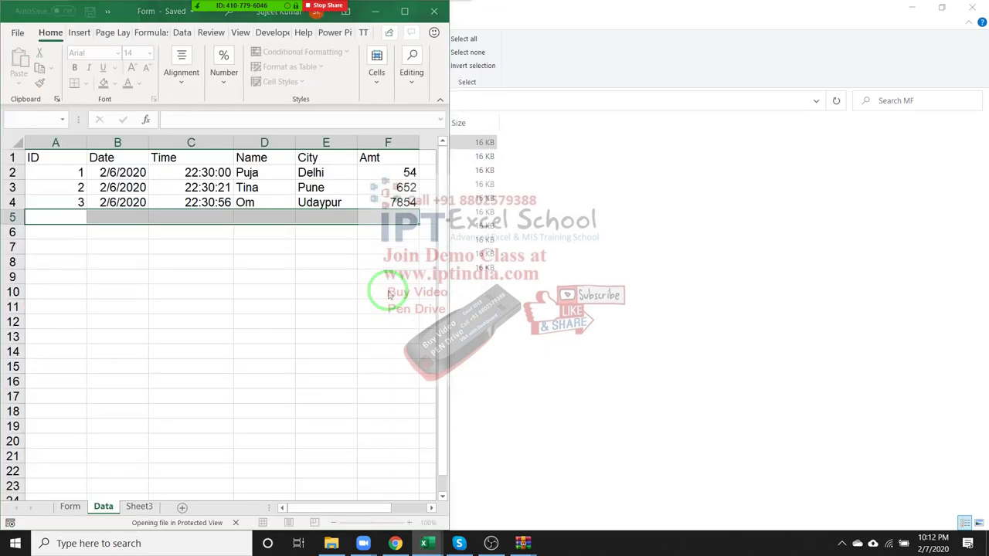
click(229, 217)
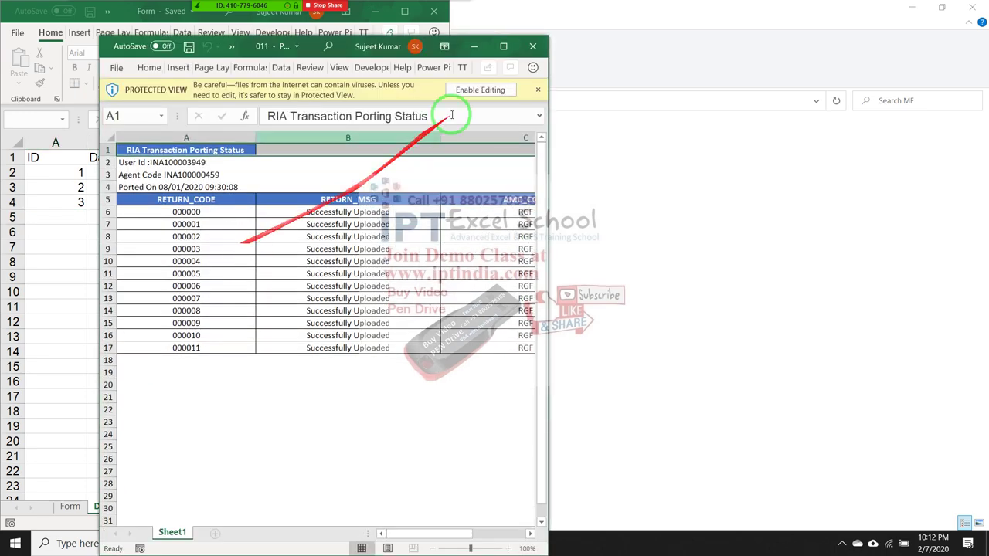
Maximize workbook 011, enable editing, and select its whole data range with Ctrl+A.
click(503, 45)
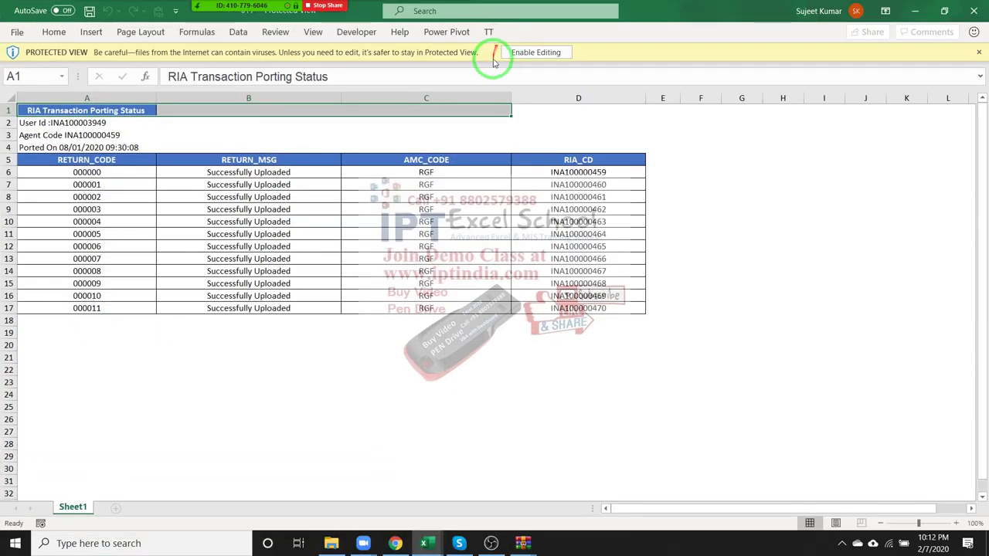
click(531, 51)
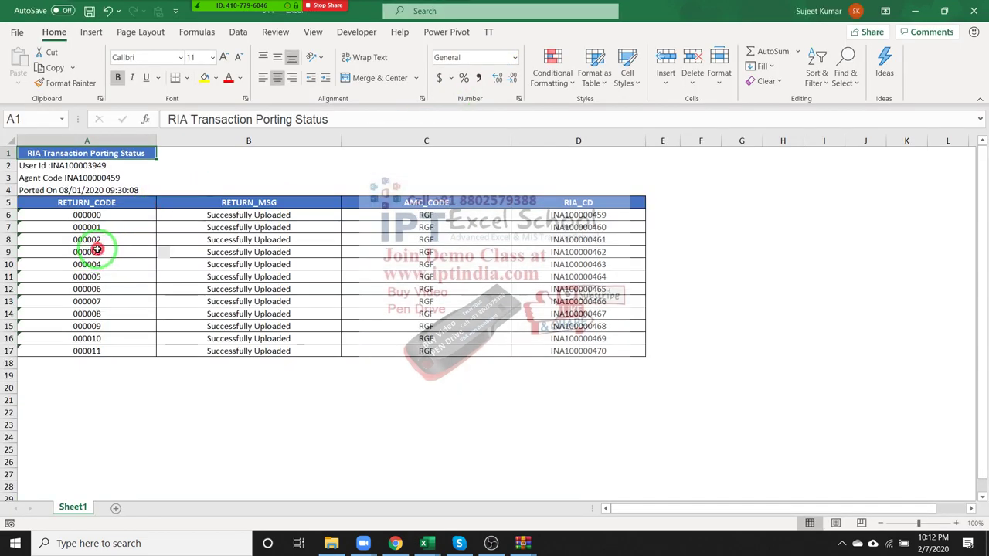
click(87, 228)
click(87, 214)
click(77, 202)
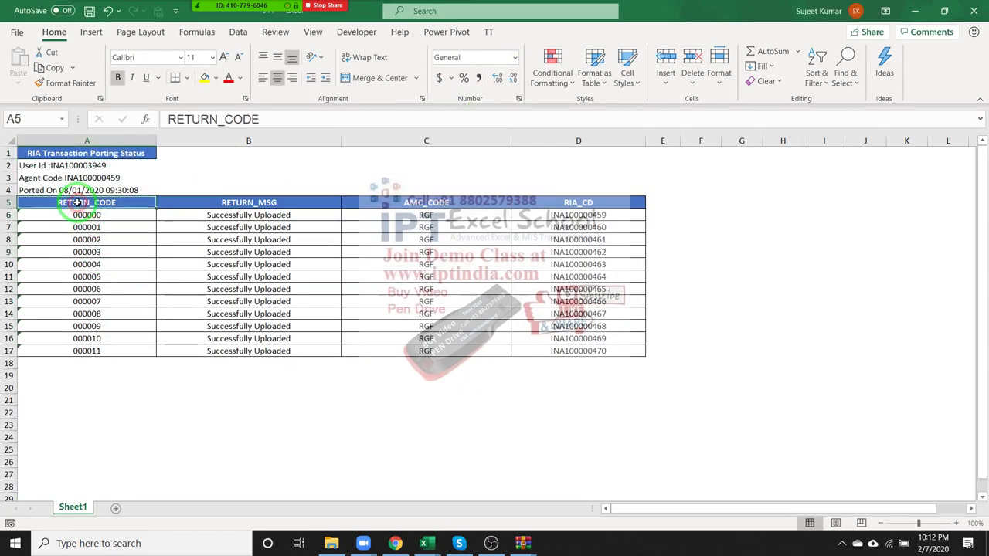
key(ctrl+a)
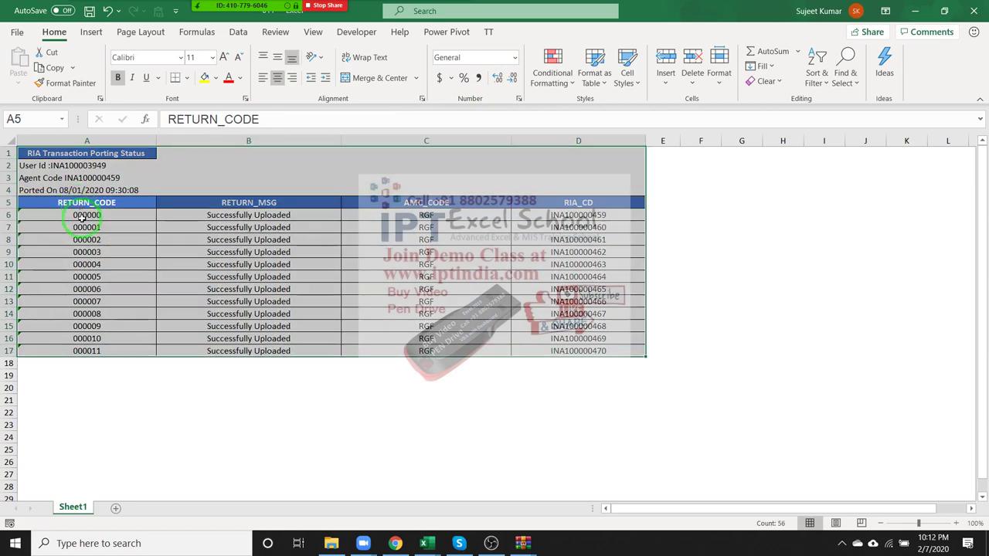
Select the data block A5:D17 with Ctrl+Shift+Right and Down a few times, then close workbook 011.
click(82, 238)
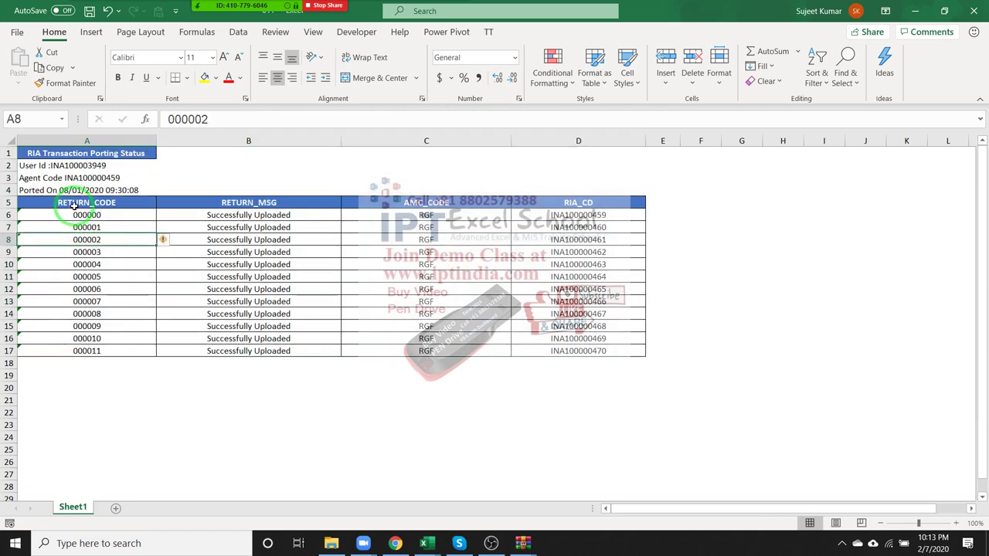
click(75, 206)
key(ctrl+shift+Right)
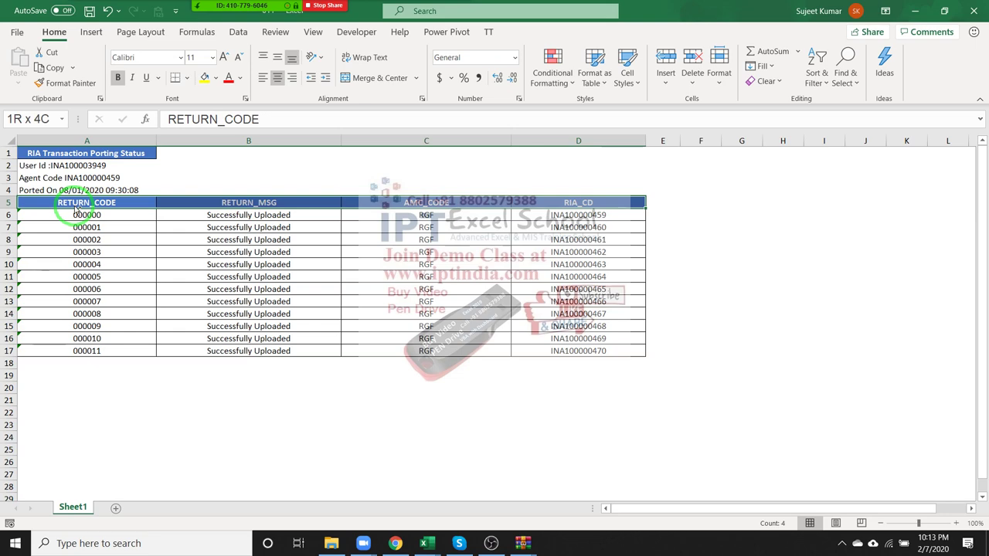
key(ctrl+shift+Down)
key(Up)
click(75, 207)
key(ctrl+shift+Right)
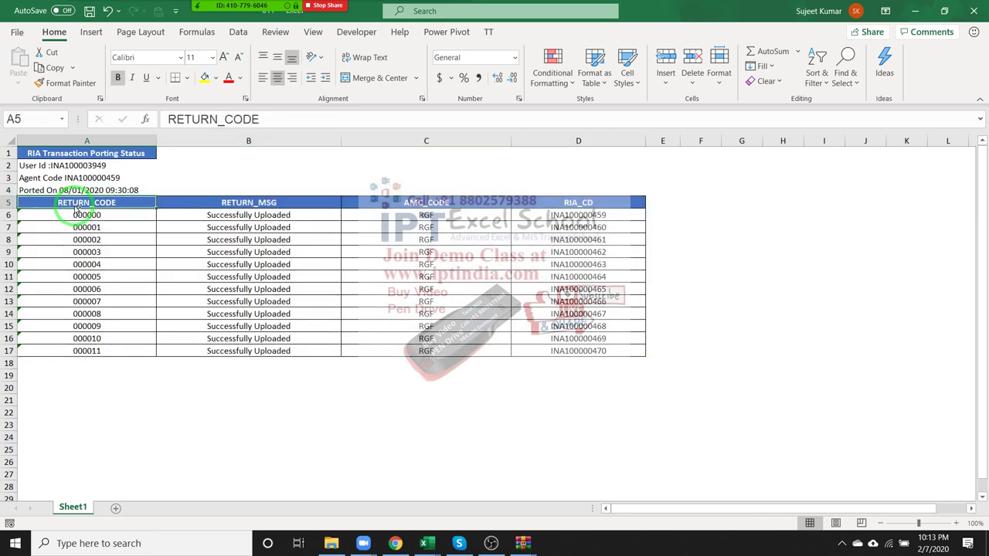
key(ctrl+shift+Right)
key(ctrl+shift+Down)
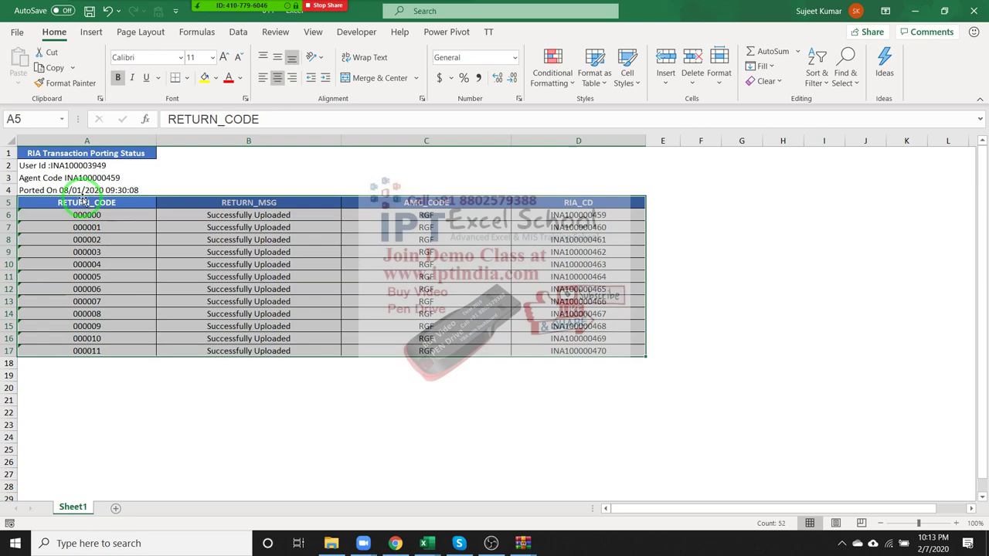
click(83, 199)
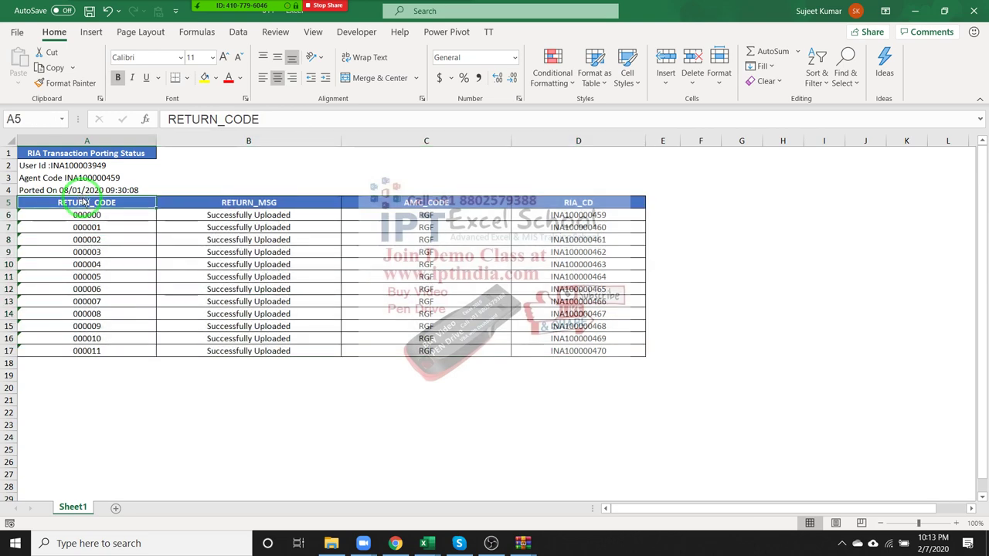
key(ctrl+shift+Right)
key(ctrl+shift+Down)
click(82, 199)
click(974, 11)
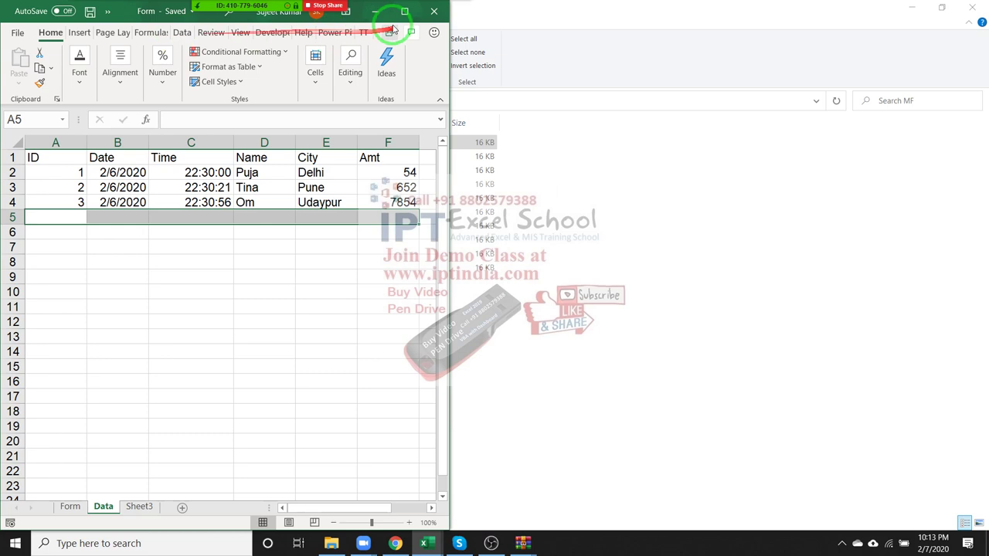
Close the Form workbook and reopen file 011 from the MF folder with Open with > Excel.
click(433, 11)
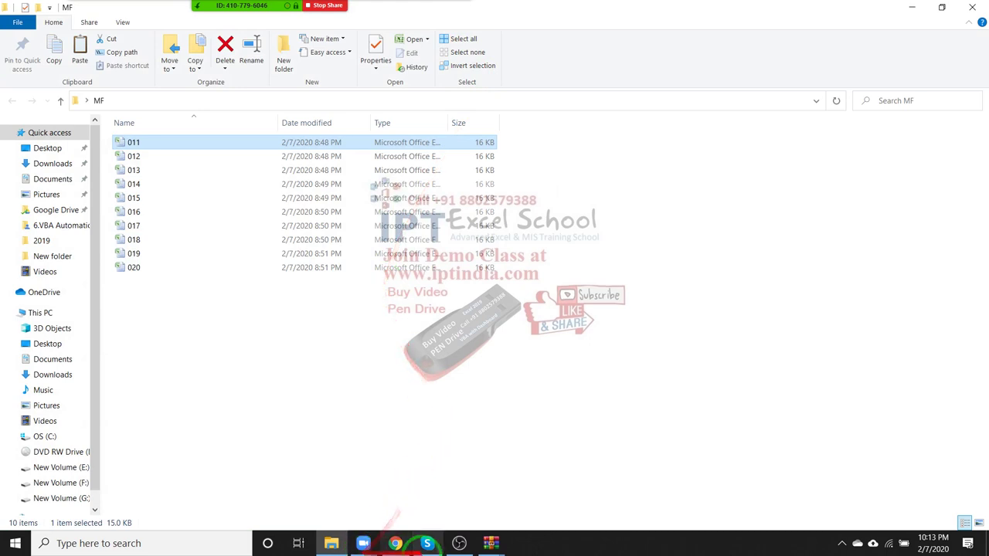
click(205, 140)
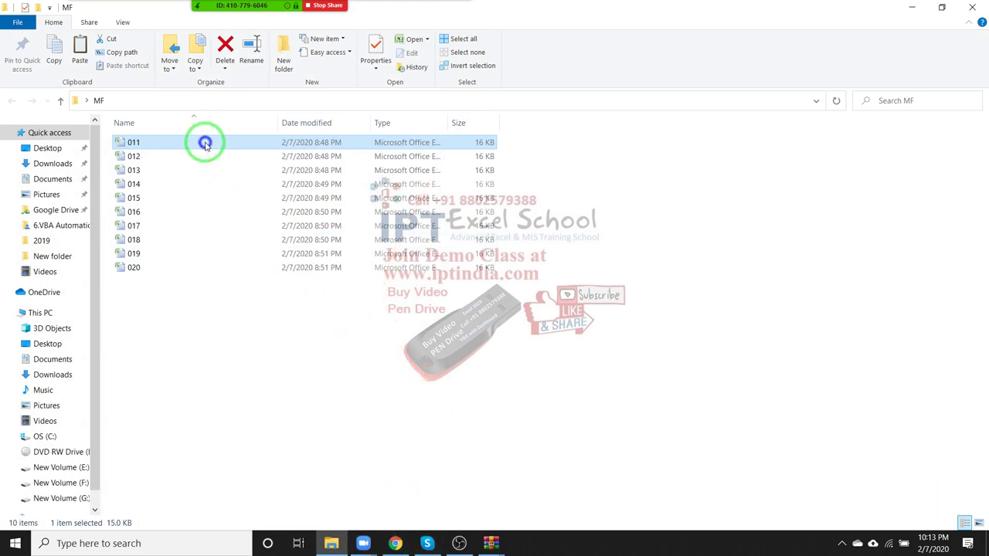
right_click(250, 157)
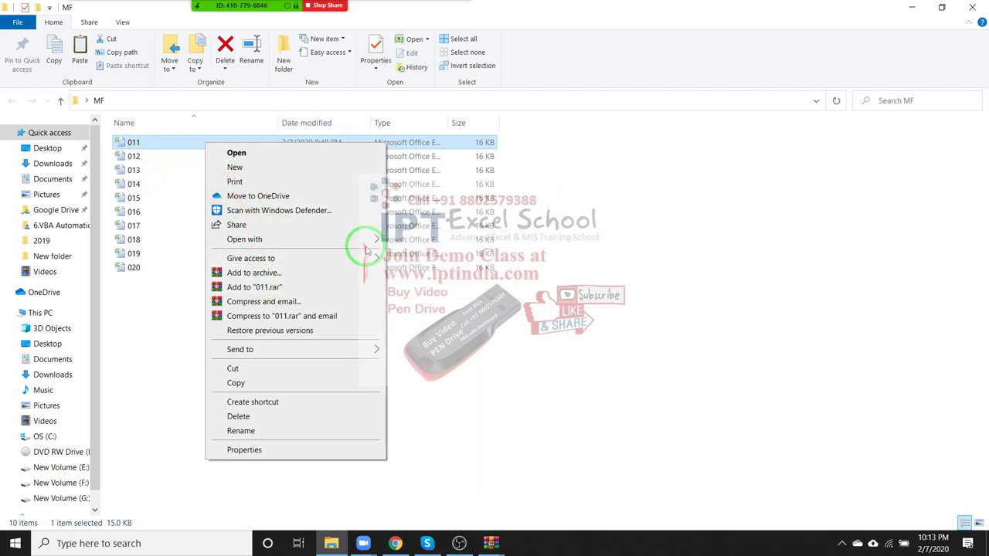
mouse_move(244, 238)
click(413, 241)
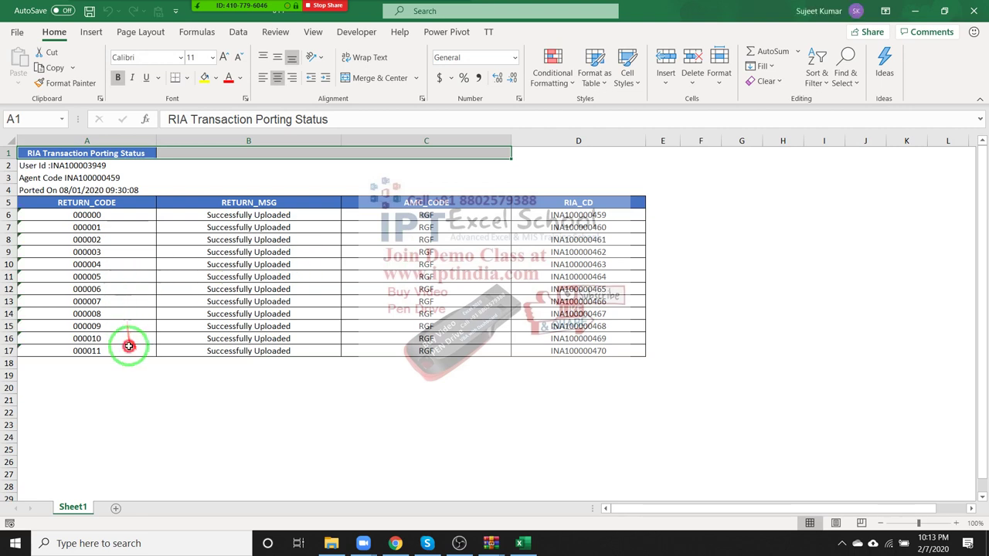
Probe file 011's layout by selecting rows, columns and ranges such as A5:D6 and A5:D5.
click(127, 348)
click(87, 204)
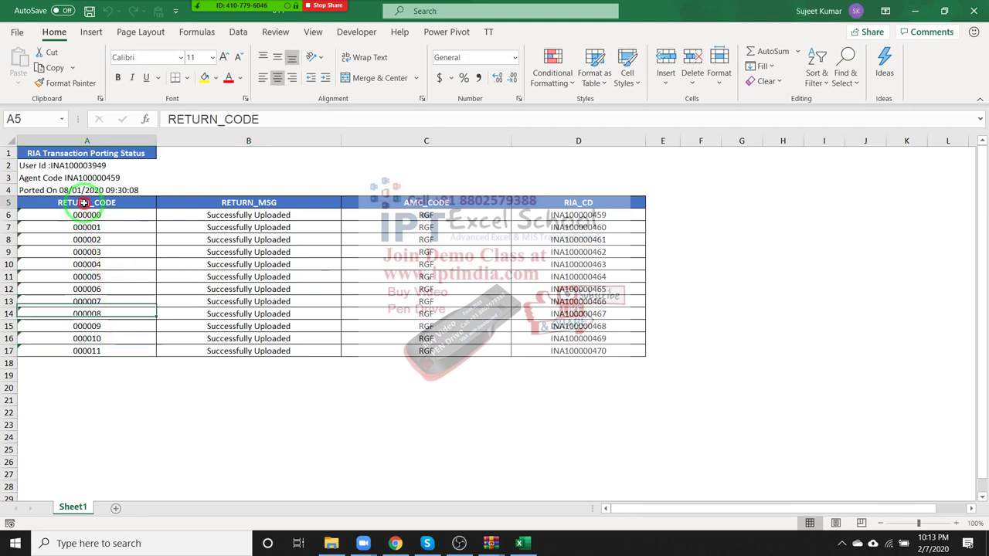
click(6, 201)
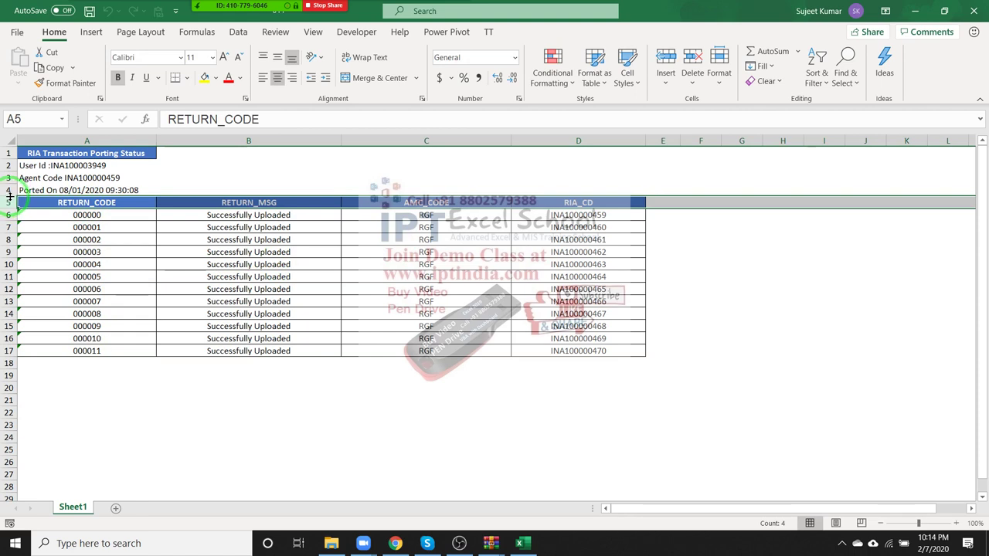
click(421, 252)
click(595, 142)
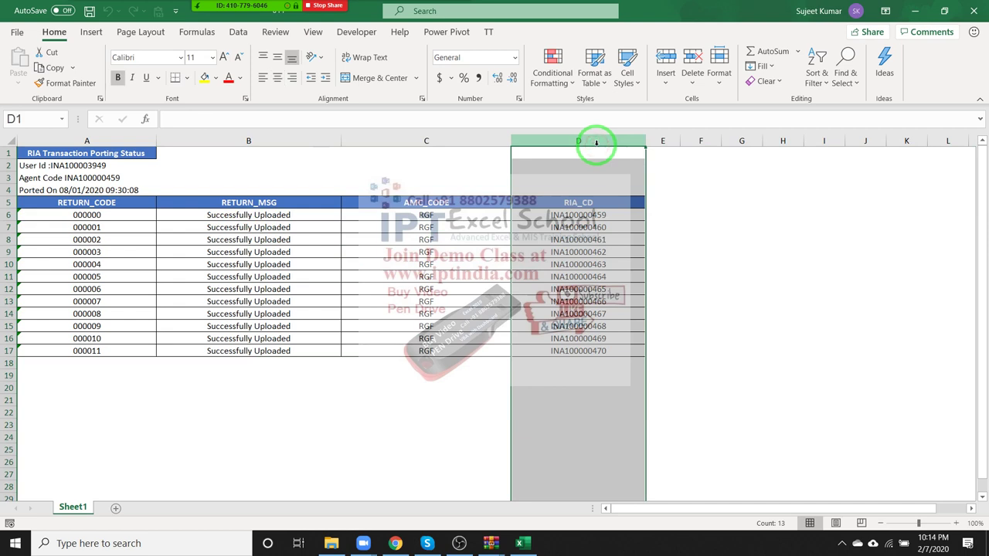
drag(597, 145, 812, 144)
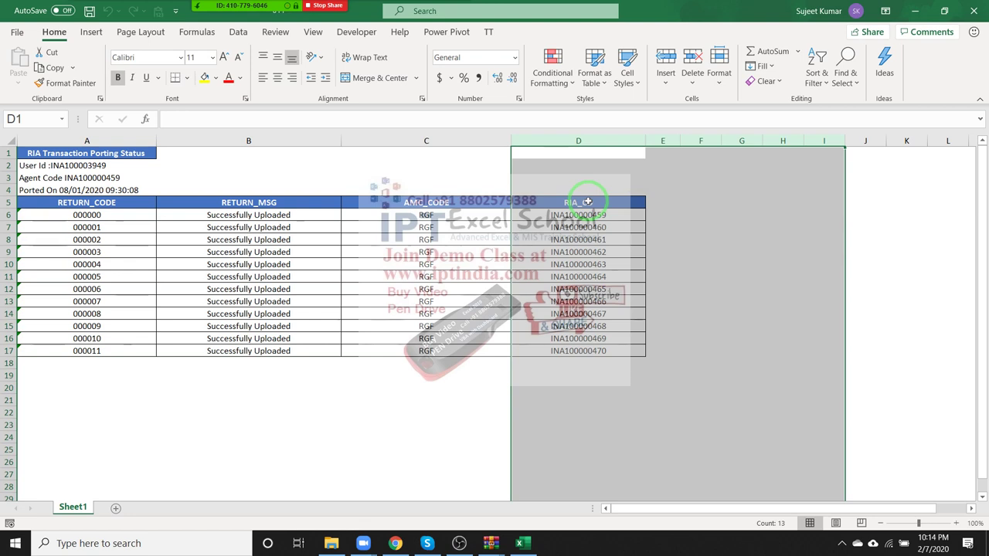
mouse_move(77, 204)
mouse_down()
mouse_move(594, 216)
mouse_move(593, 204)
mouse_up()
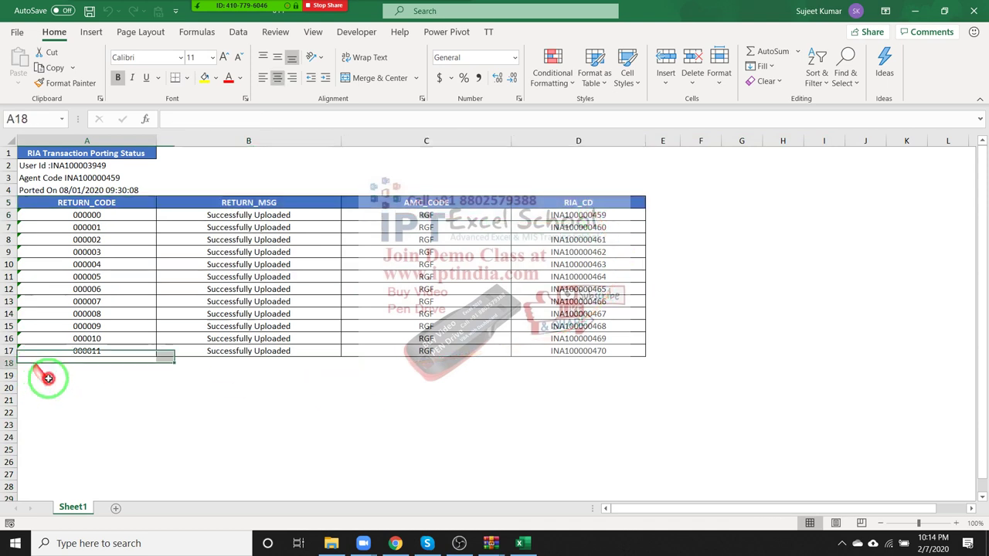
drag(33, 363, 856, 443)
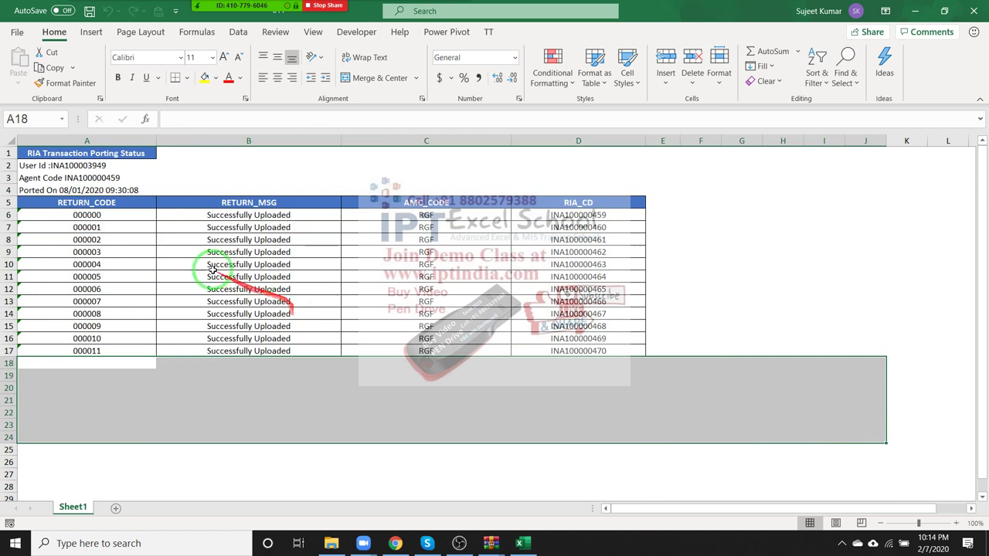
click(108, 211)
drag(477, 213, 533, 203)
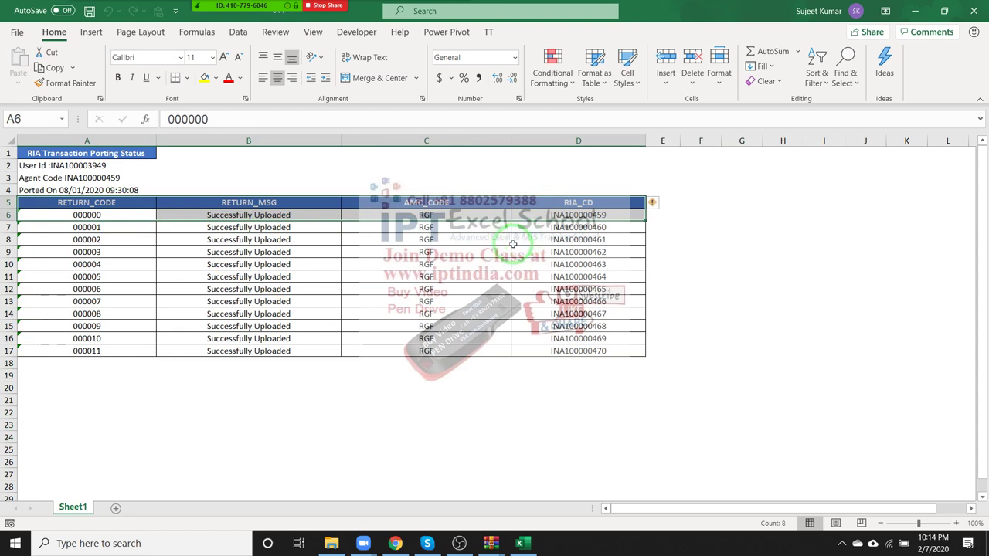
click(84, 203)
drag(84, 203, 551, 204)
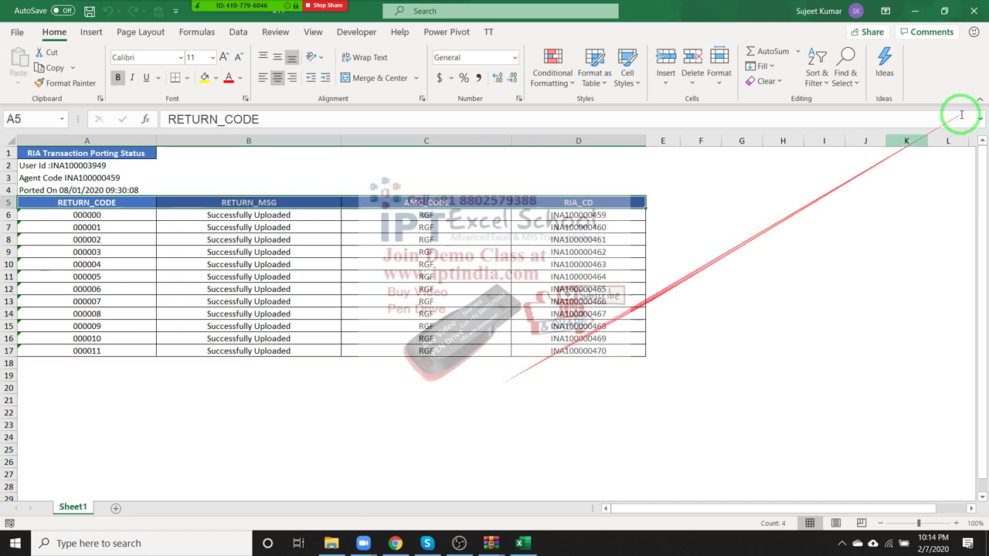
Select A5:D17 from below column D using Ctrl+Up, Ctrl+Shift+Left and Ctrl+Shift+Up, then close 011.
click(519, 300)
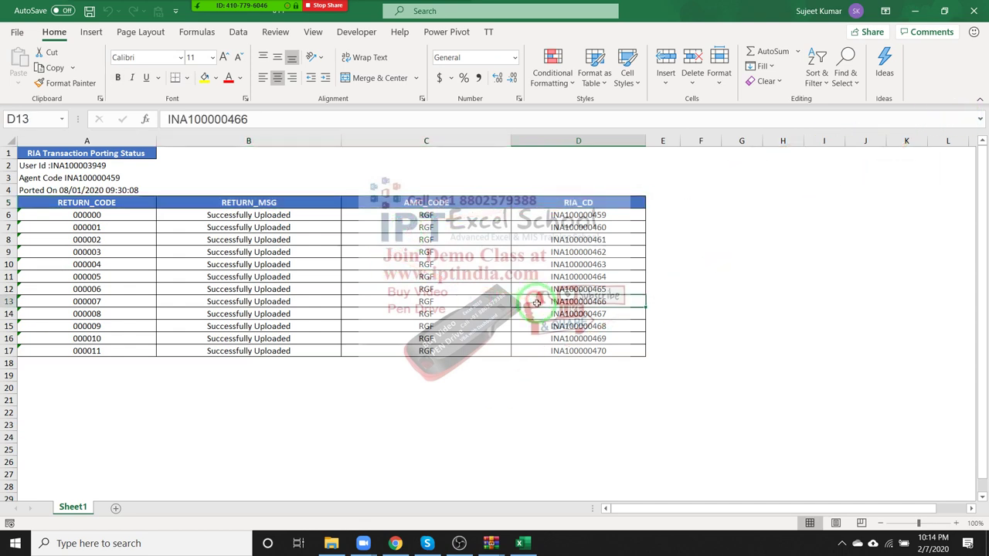
click(569, 464)
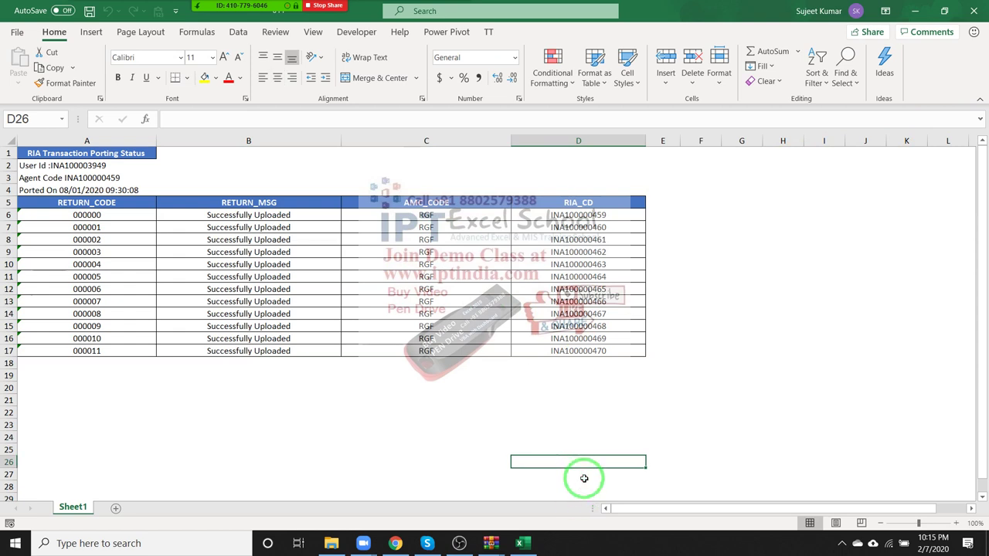
key(ctrl+Up)
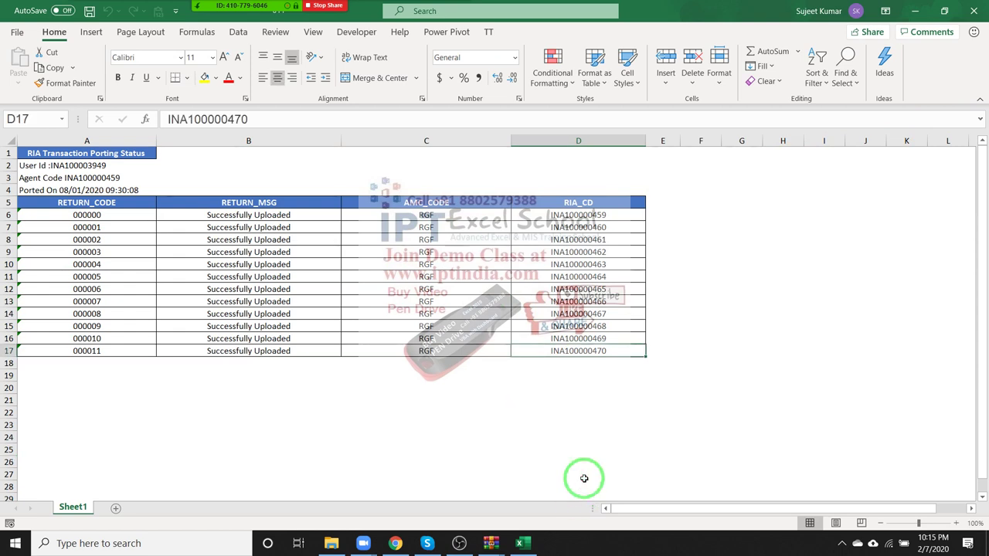
key(ctrl+shift+Left)
key(ctrl+shift+Up)
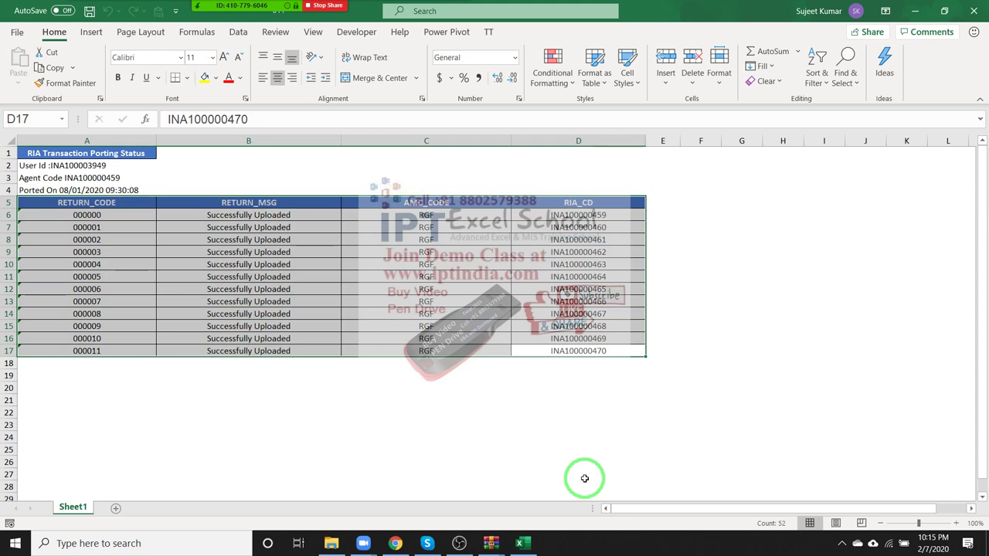
click(588, 494)
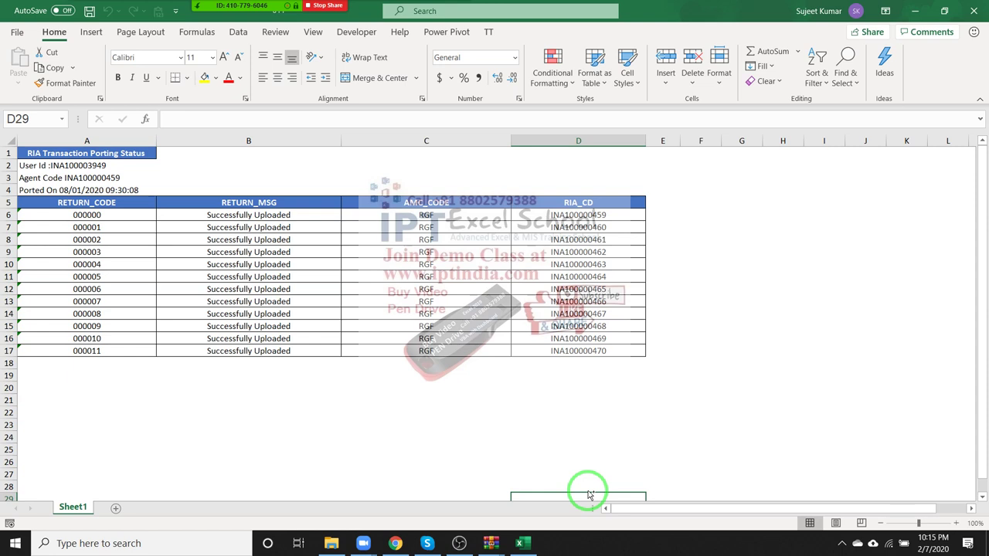
key(ctrl+Up)
key(ctrl+shift+Left)
key(ctrl+shift+Up)
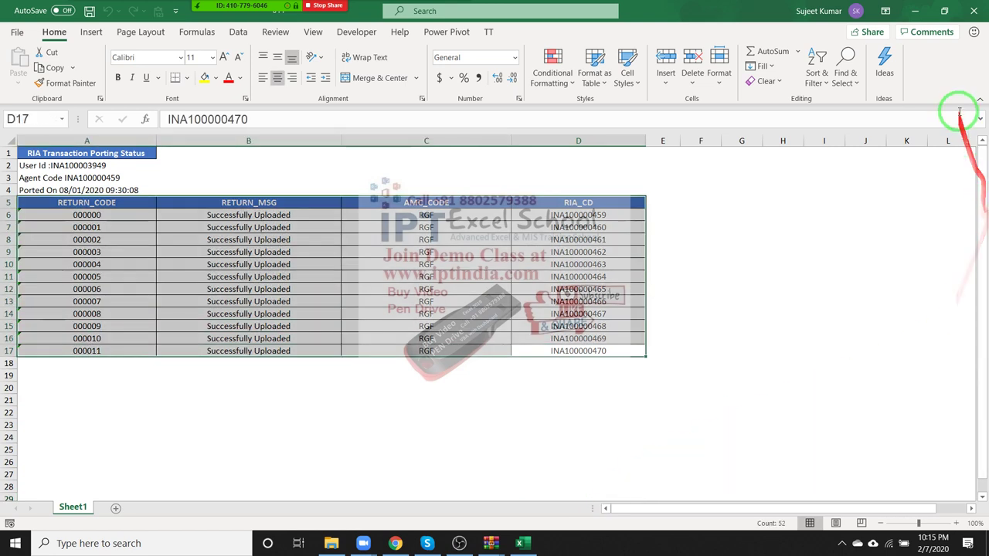
click(974, 12)
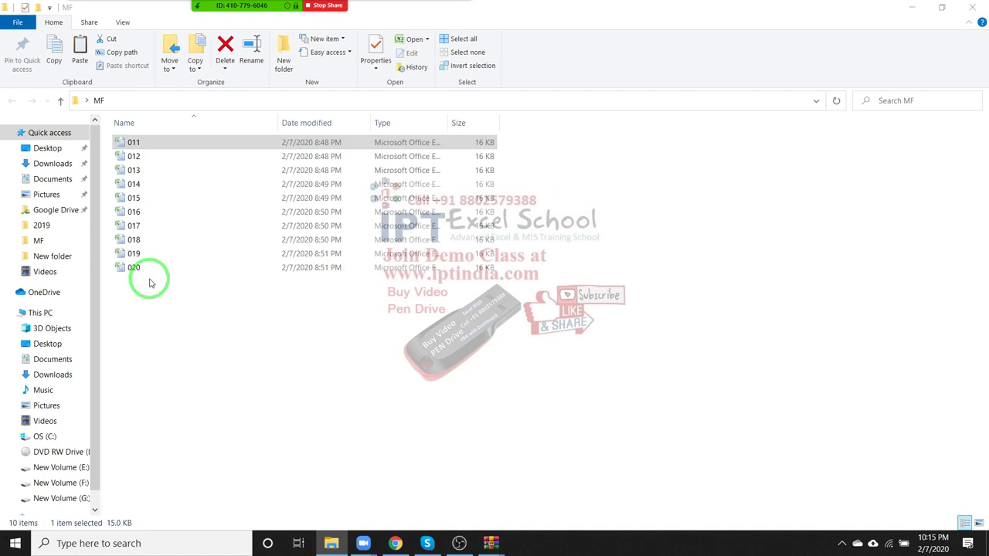
Launch Excel from the Start menu app list and create a blank workbook.
key(super)
text(excel)
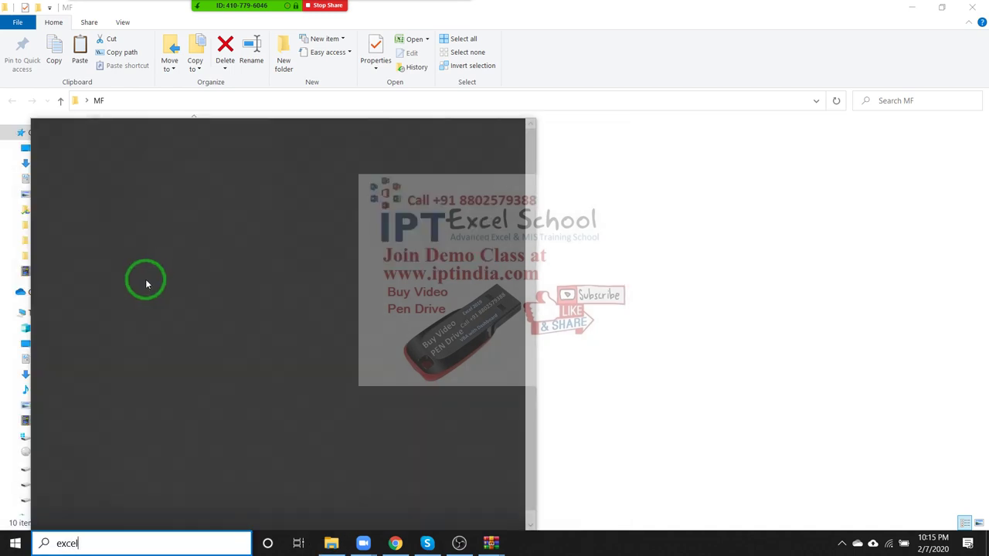
key(Escape)
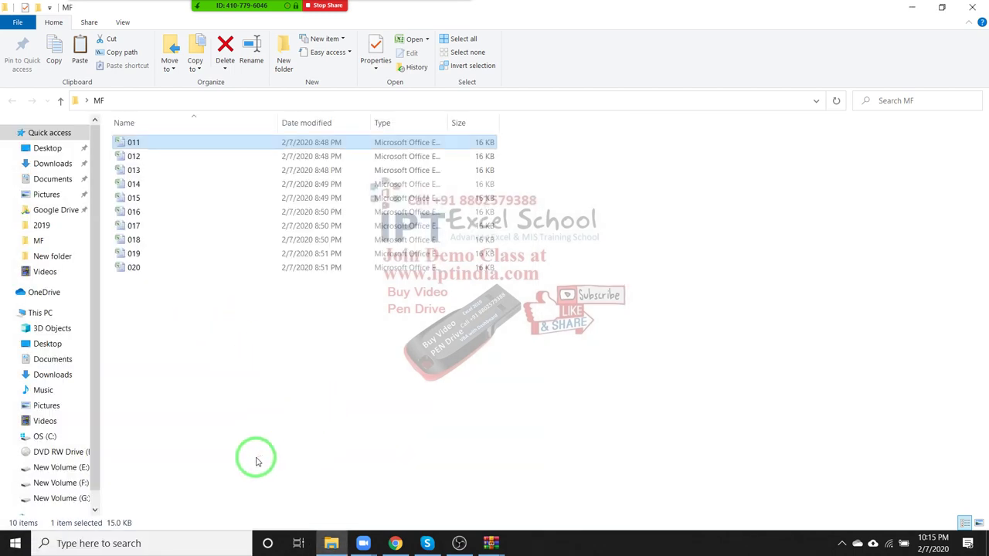
click(4, 548)
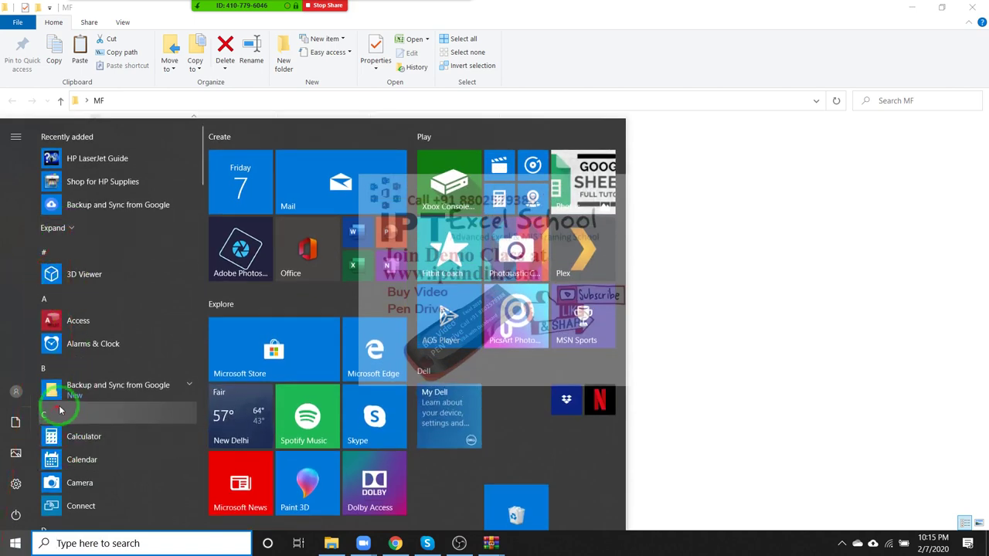
scroll(53, 417, down, 4)
scroll(47, 420, down, 1)
click(76, 450)
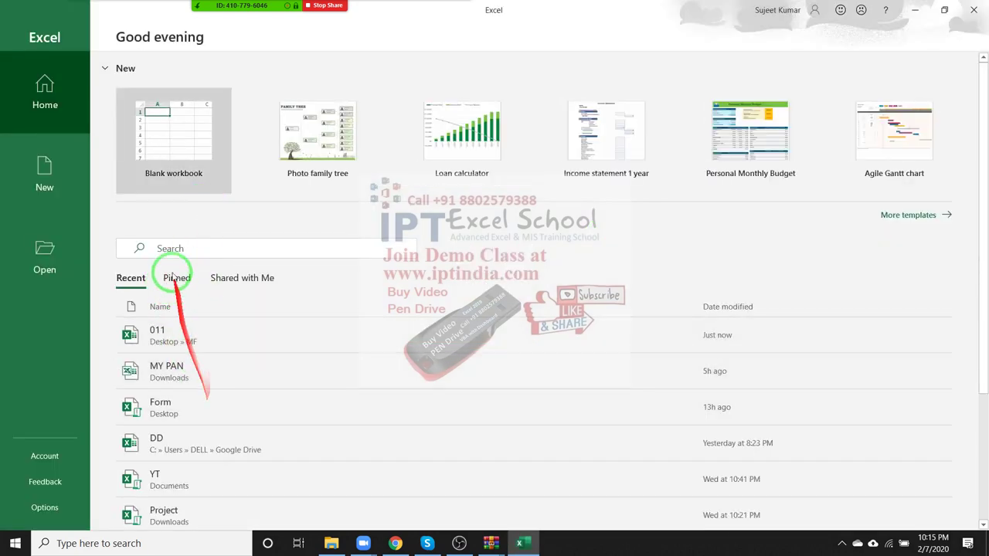
click(170, 159)
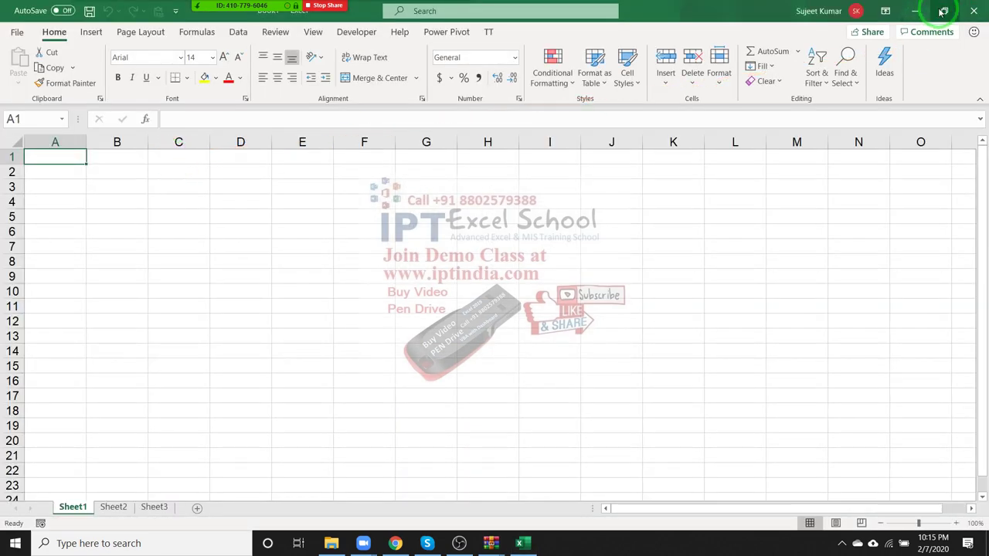
Open the Visual Basic editor from the Developer tab and size it beside the workbook.
click(939, 9)
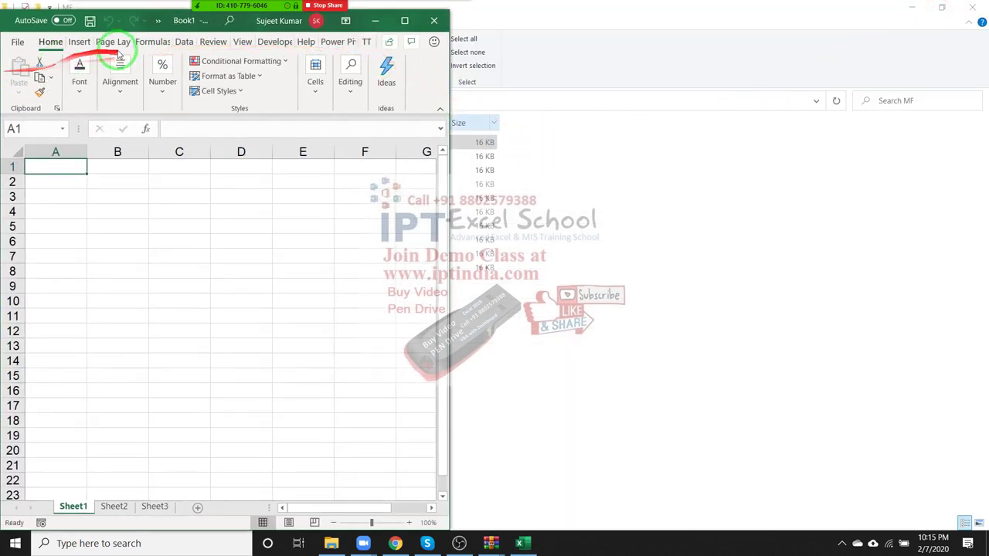
click(272, 41)
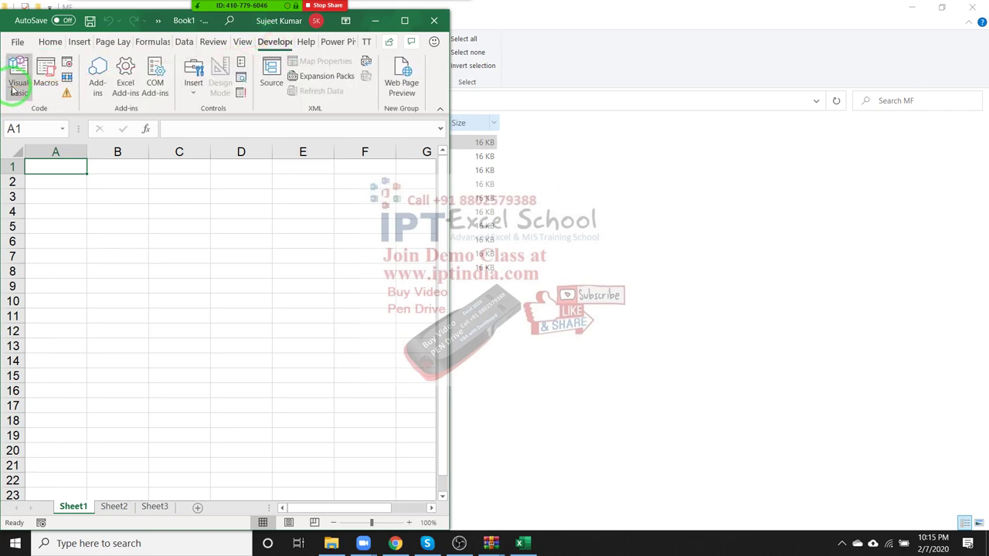
click(17, 81)
click(942, 8)
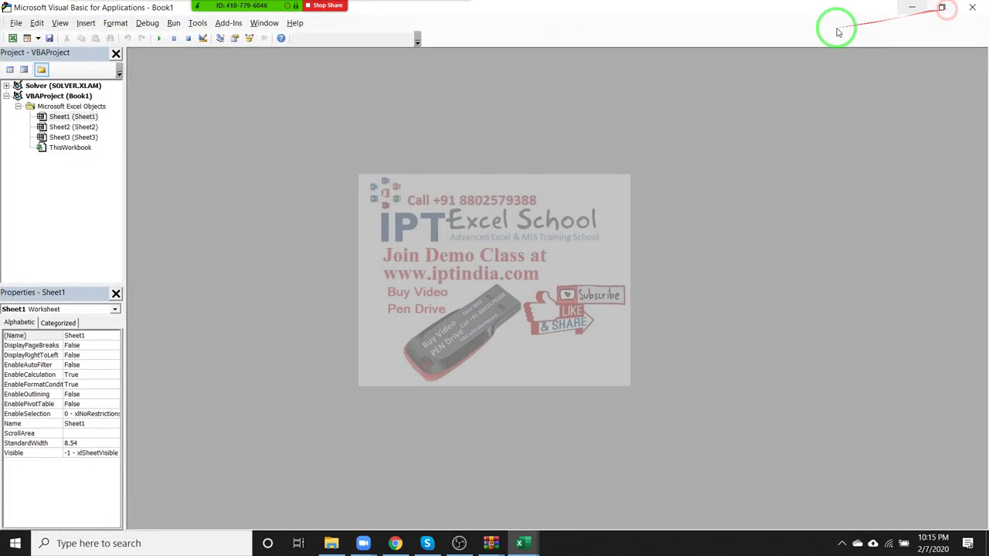
click(942, 8)
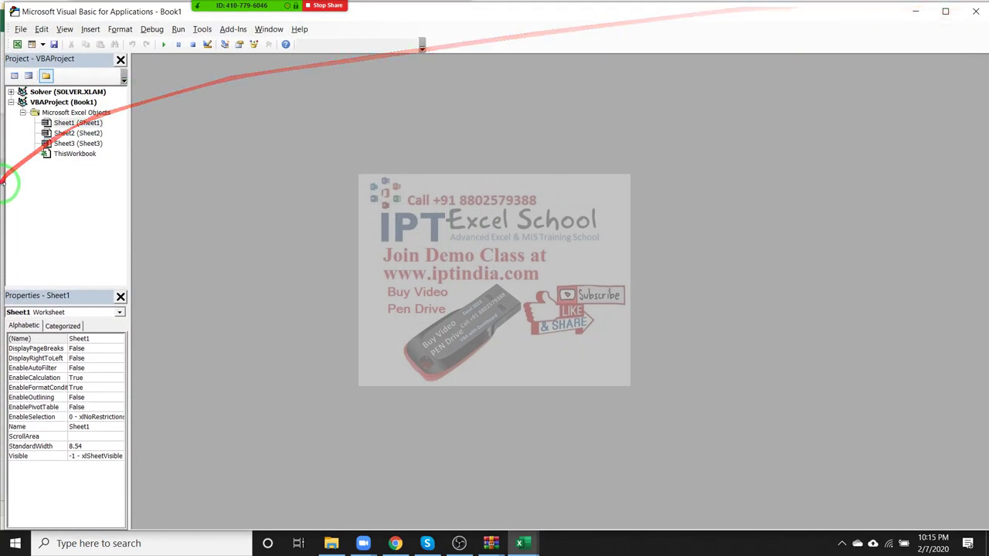
mouse_move(4, 183)
mouse_down()
mouse_move(462, 200)
mouse_move(451, 208)
mouse_up()
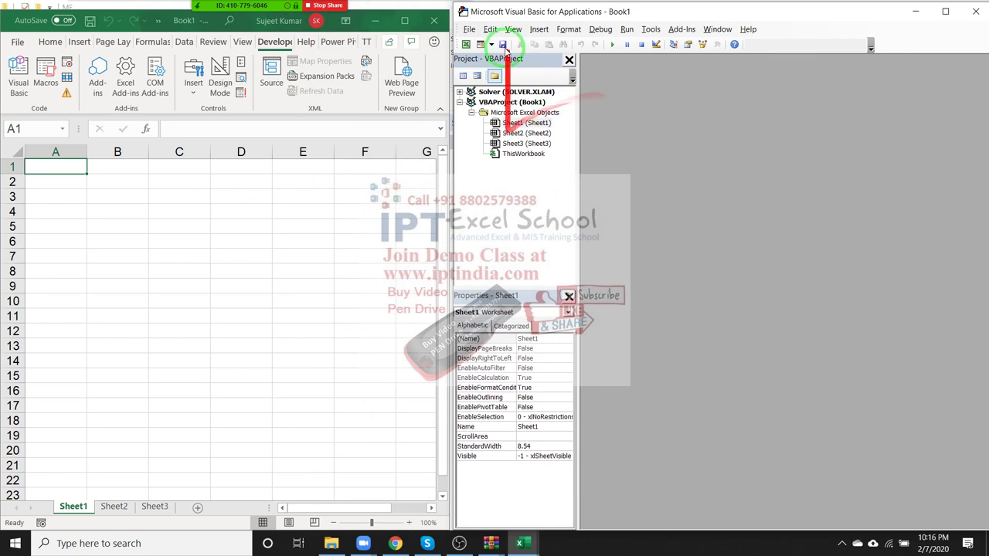
Insert a new code module, Module1, into the project.
click(469, 29)
click(469, 29)
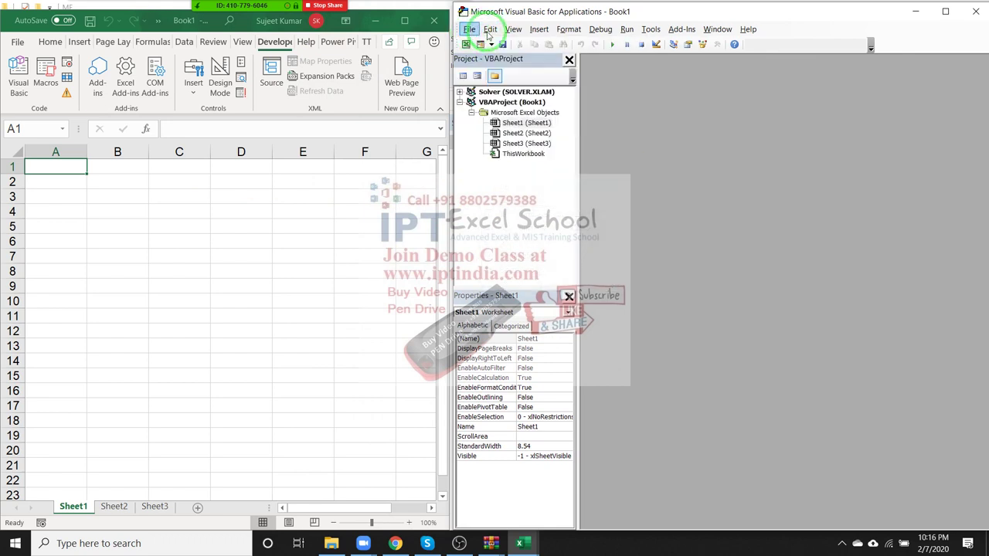
click(539, 29)
click(561, 68)
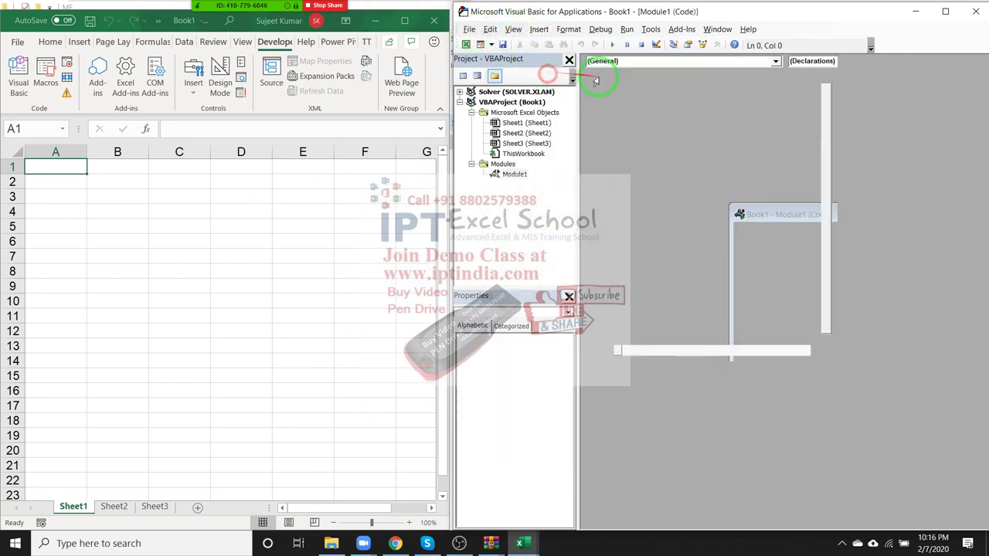
Write Sub rr() declaring Dim fn As String and begin the line fn = Dir(.
text(sub rr)
key(Return)
key(Return)
key(Return)
key(Return)
key(Return)
key(Up)
key(Up)
key(Up)
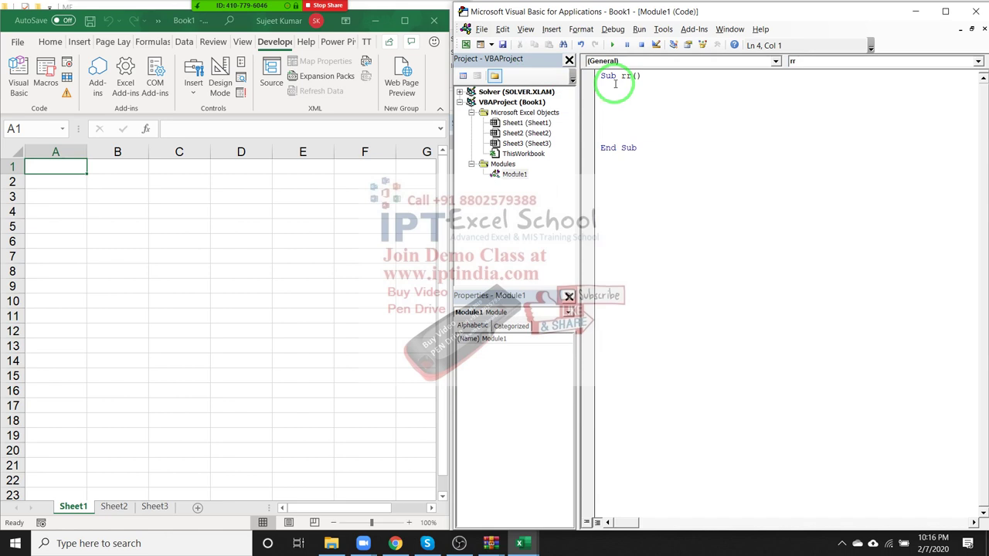
text(fn)
key(BackSpace)
key(BackSpace)
text(im)
text(s str)
key(Tab)
key(Return)
key(Return)
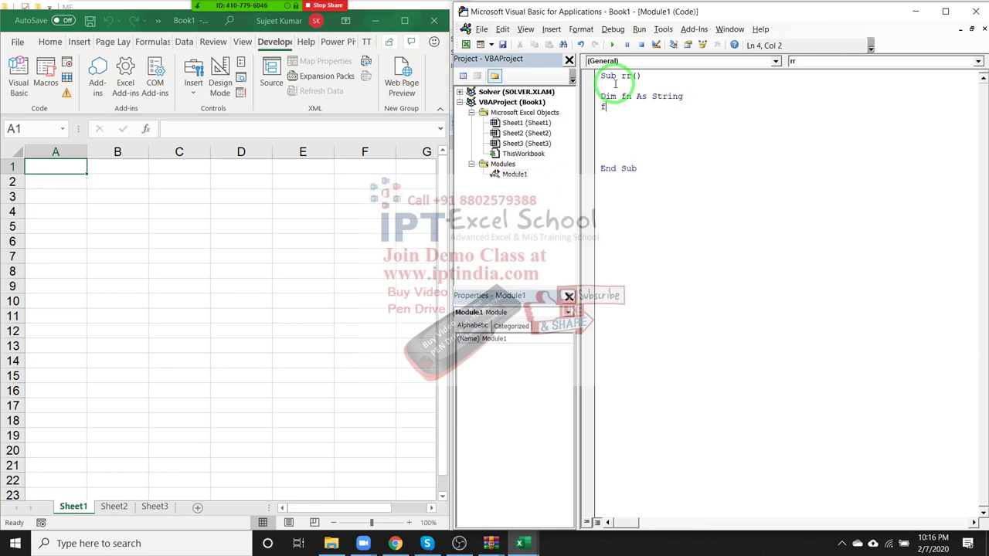
text(n=di)
text(r)
text(()
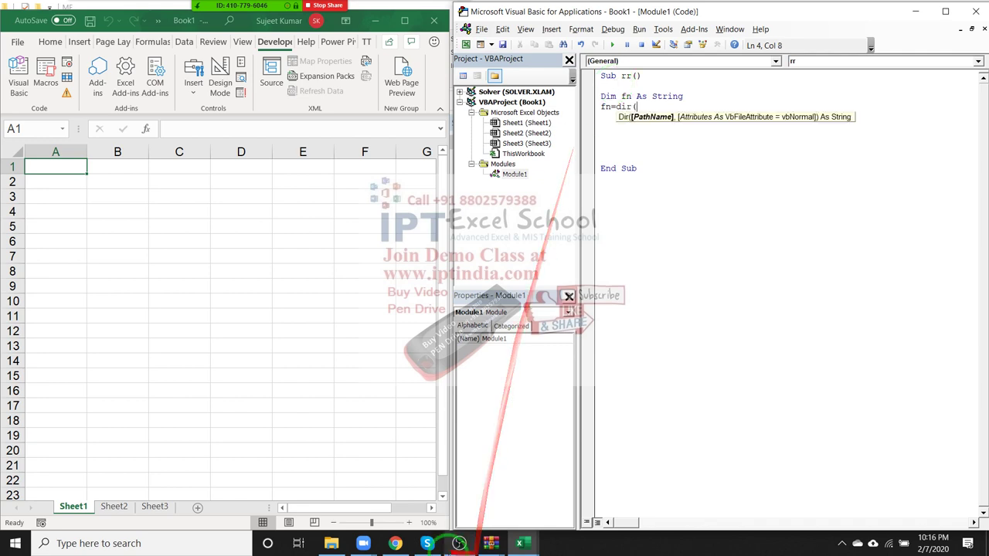
Copy the MF folder's path from File Explorer's address bar and return to the VBA editor.
click(331, 543)
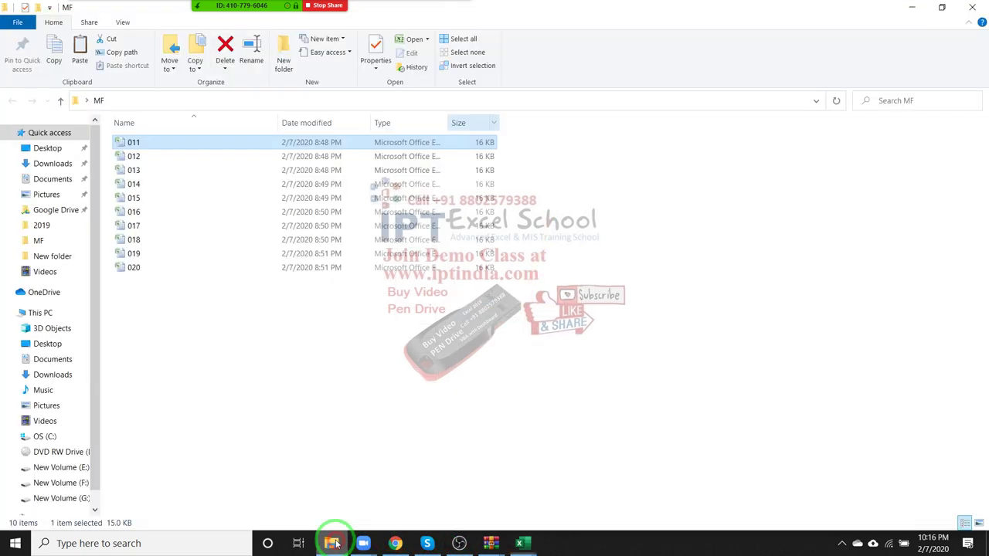
click(176, 101)
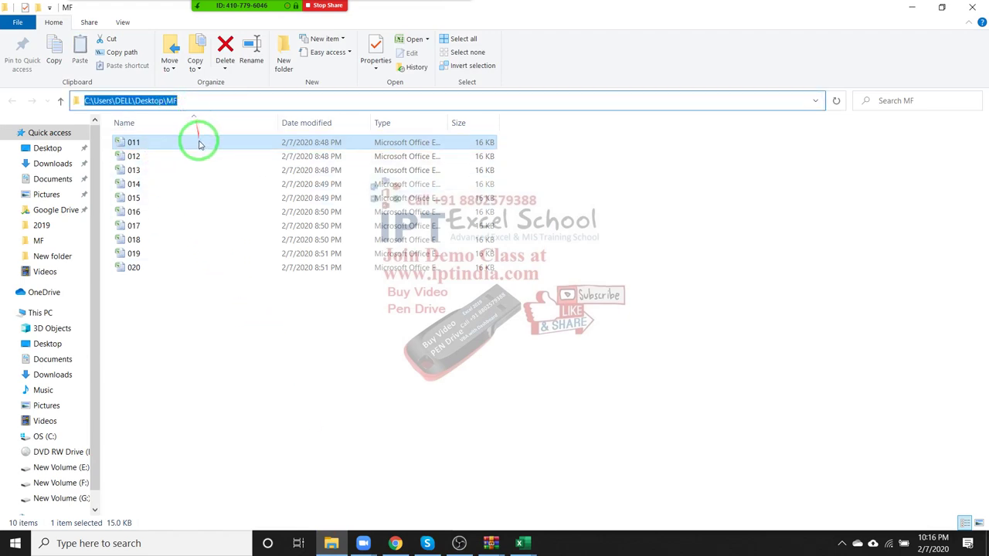
key(Escape)
key(alt)
key(alt+Tab)
key(alt+Tab)
key(alt+Tab)
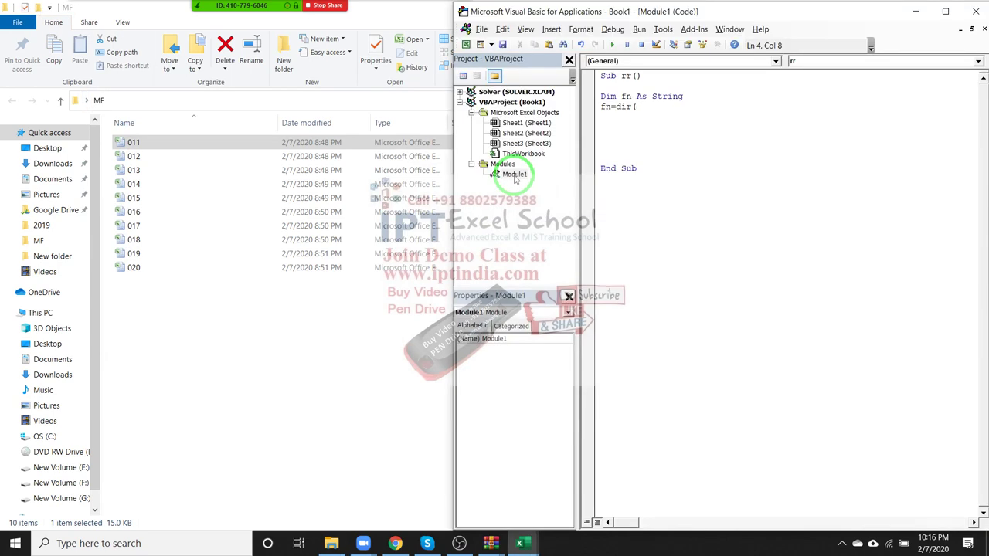
Set fn = Dir on the pasted MF folder path with a \*.* wildcard and vbNormal.
text(C:\Users\DELL\Desktop\MF)
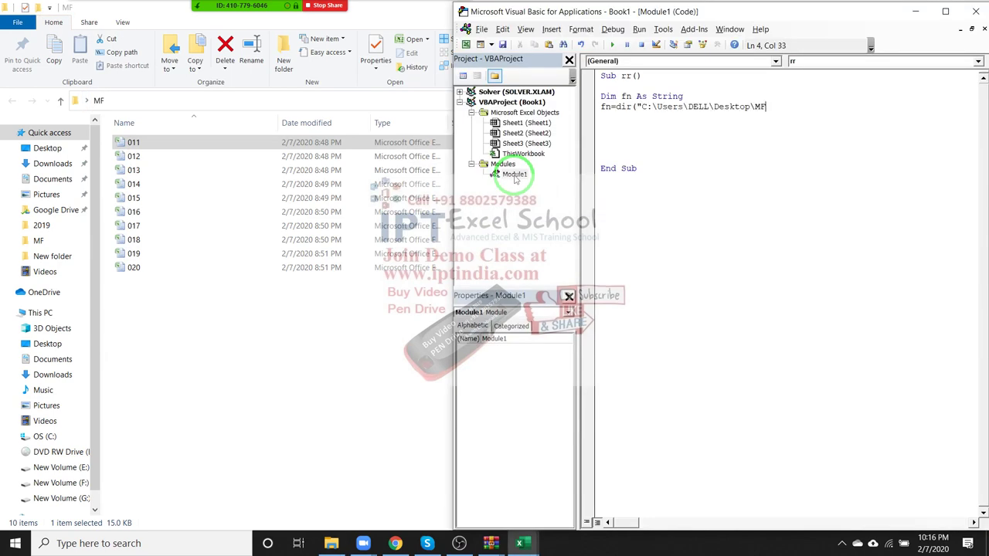
text(011.)
text(xlsx)
key(BackSpace)
key(BackSpace)
key(BackSpace)
key(BackSpace)
key(BackSpace)
key(BackSpace)
key(BackSpace)
key(BackSpace)
text(*)
text(.*")
text(,)
key(Up)
key(Up)
key(Up)
key(Down)
key(Down)
key(Down)
key(Down)
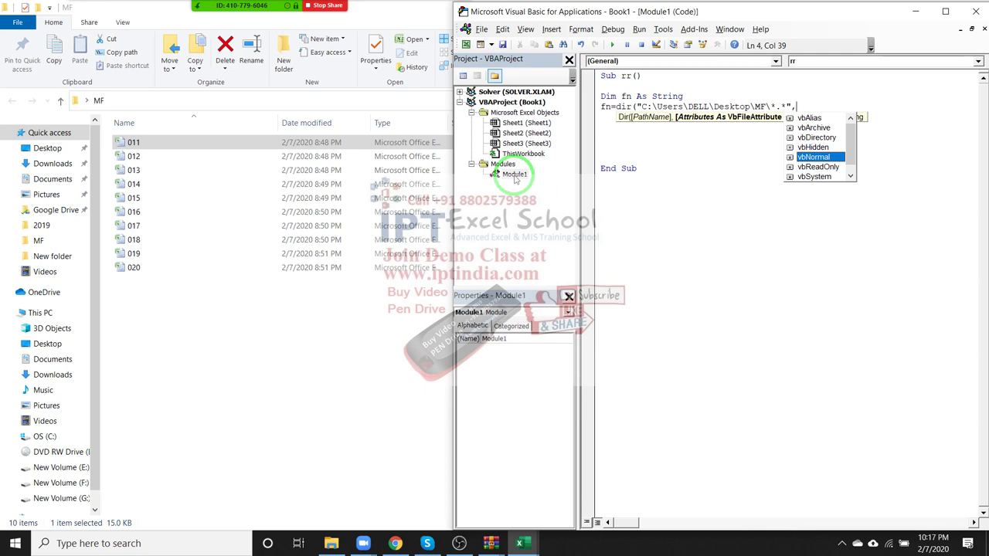
key(Tab)
text())
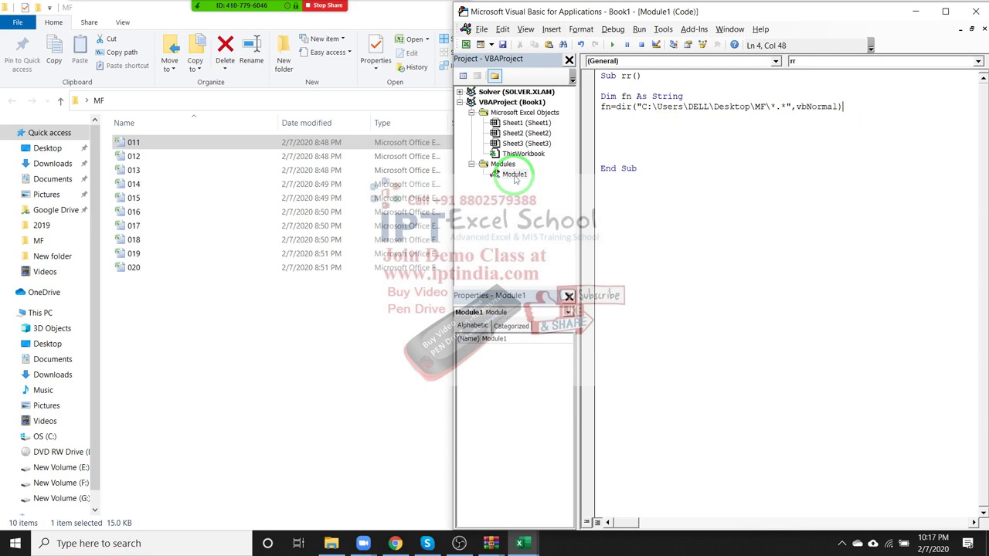
Highlight the MF folder path in Dir and keep the *.* all-files wildcard.
click(746, 106)
click(674, 126)
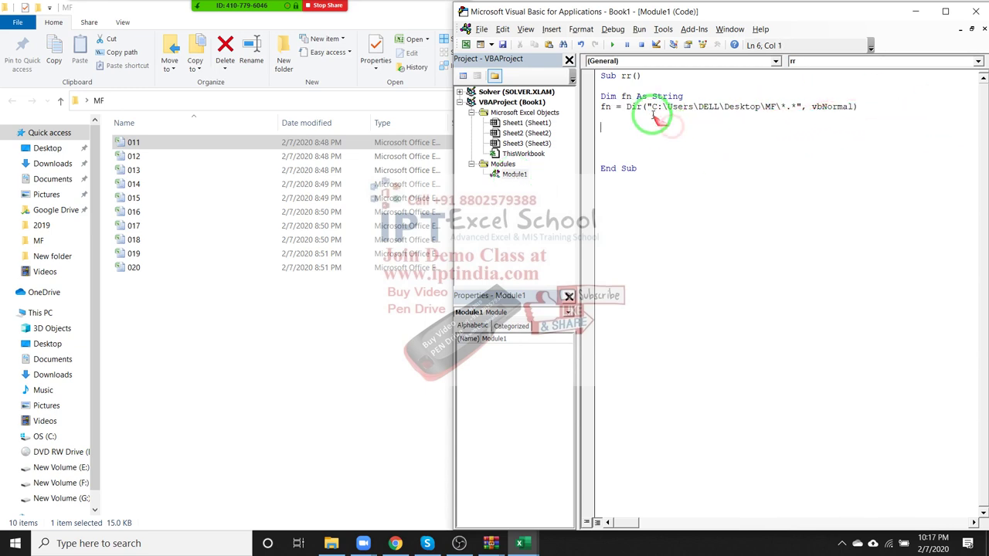
drag(646, 107, 776, 106)
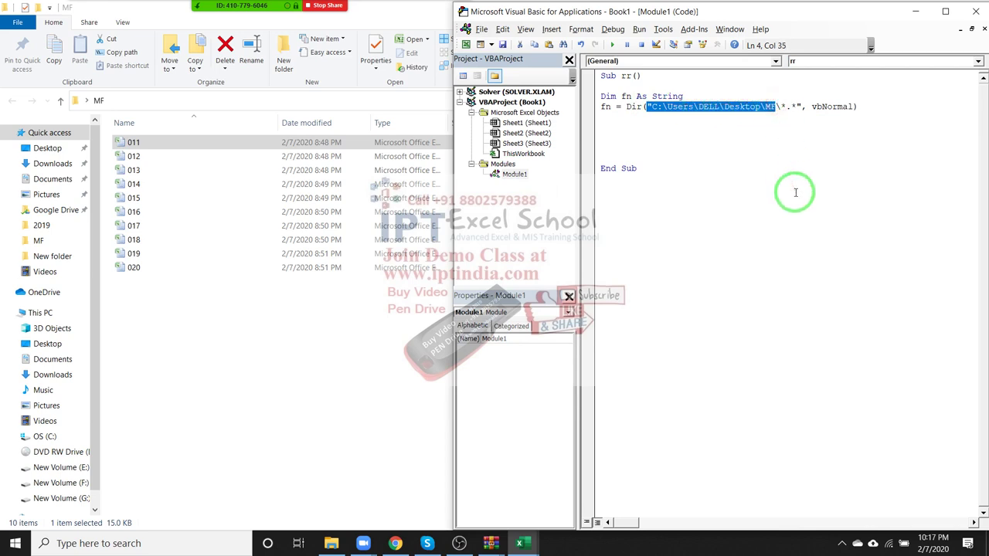
click(790, 107)
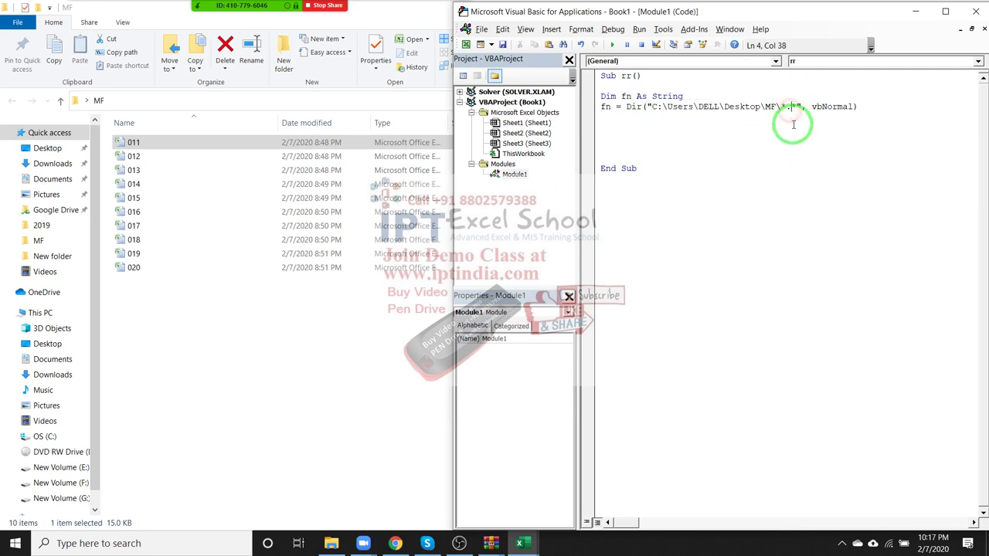
text(XL)
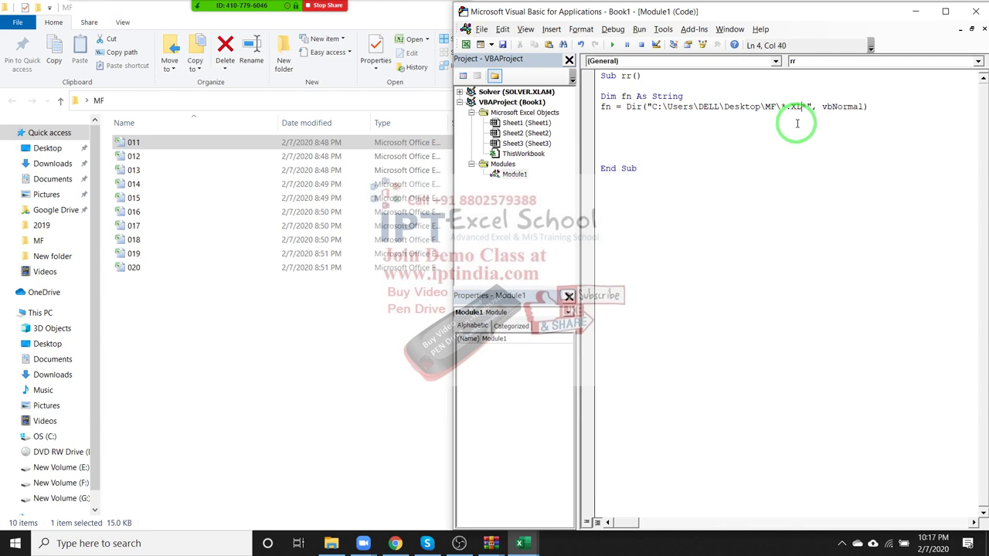
text(S)
key(BackSpace)
key(BackSpace)
key(BackSpace)
Add a MsgBox fn line below the Dir call and run the rr macro.
key(Down)
key(Return)
key(Up)
key(Up)
key(Return)
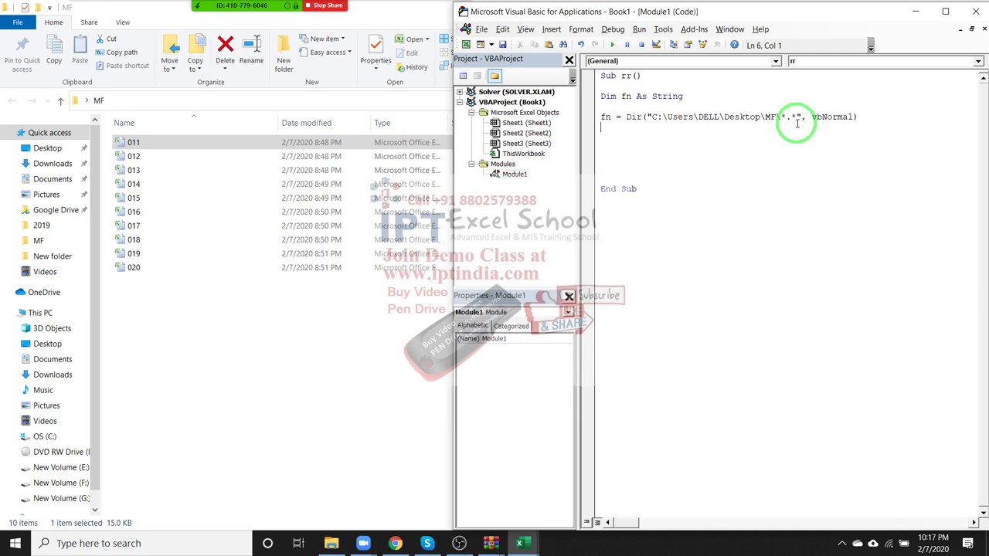
key(shift+Down)
click(797, 123)
text(BOX )
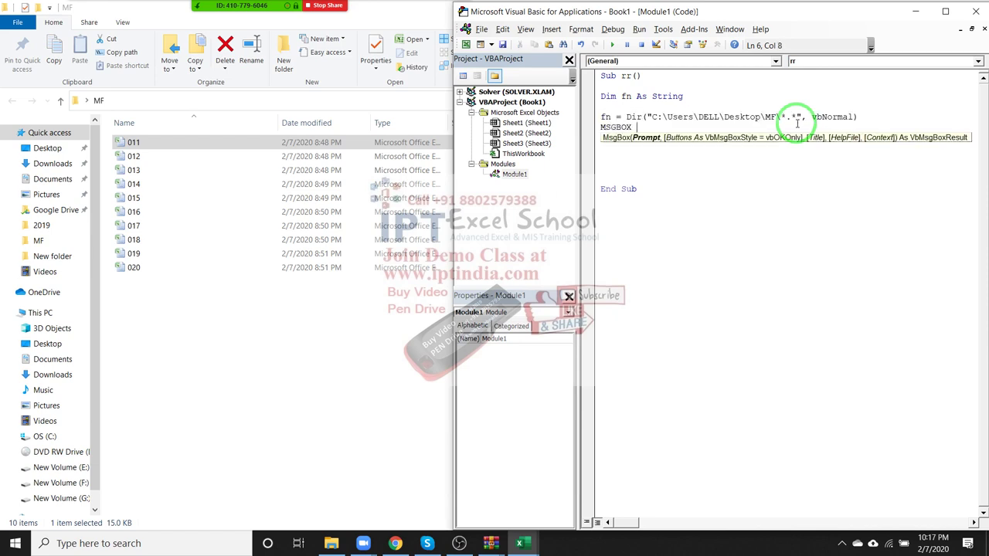
text(sgBox fn)
key(Return)
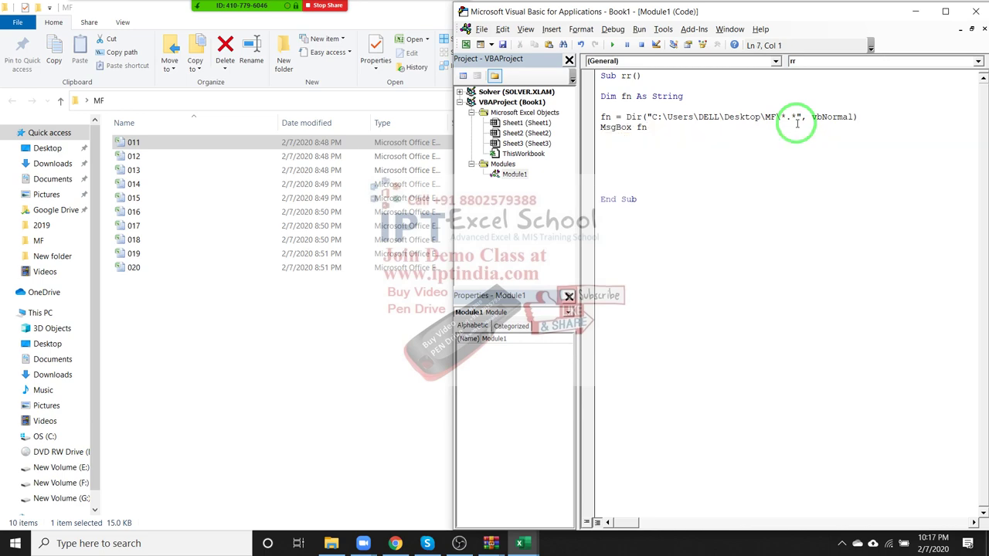
click(612, 44)
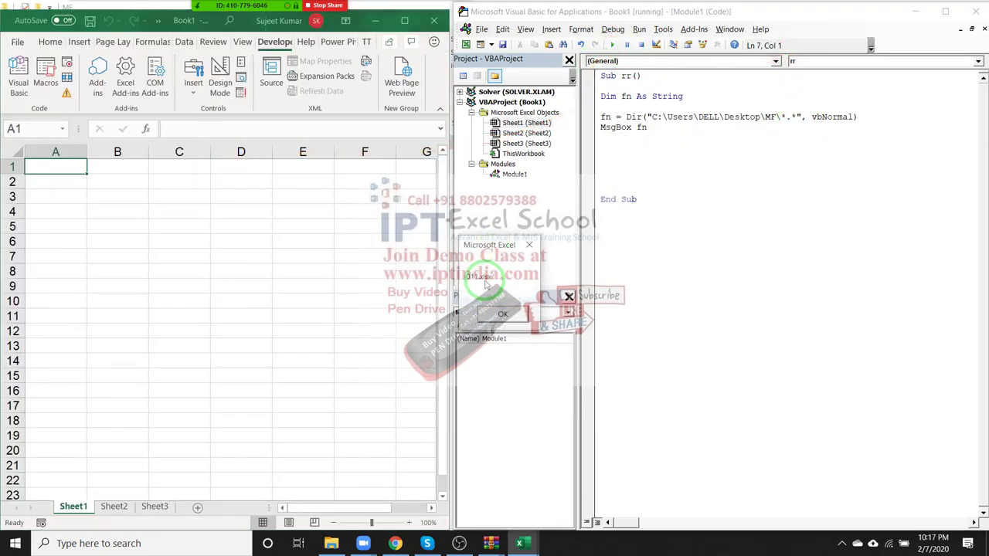
Dismiss the 011.xlsx message box and remove the stray FN text.
click(503, 316)
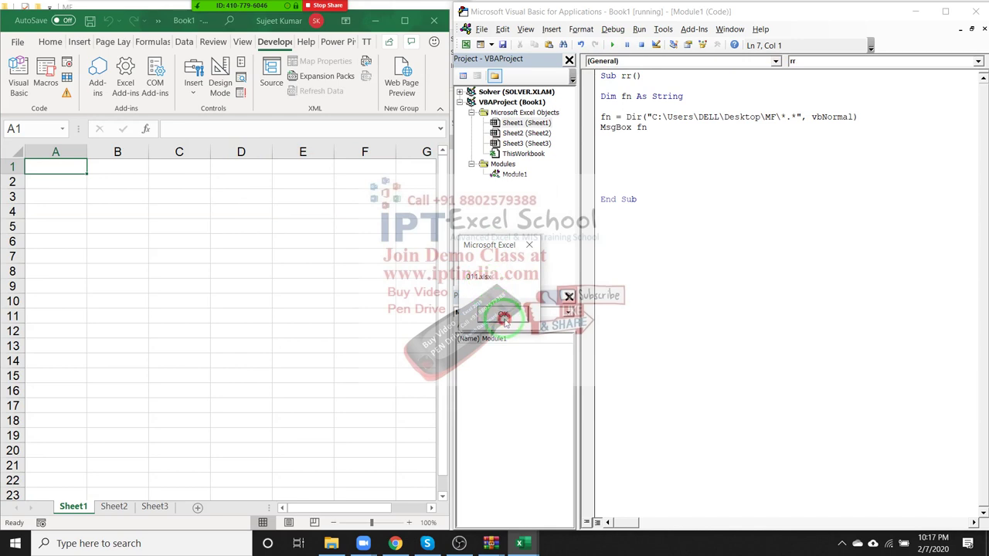
text(FN)
key(BackSpace)
key(BackSpace)
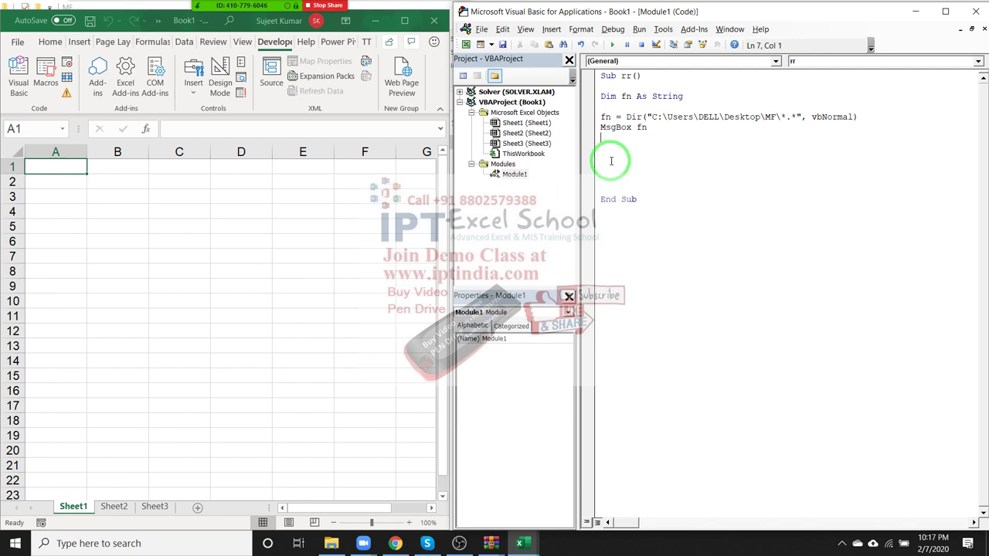
Add fn = Dir() and a second MsgBox fn line to fetch the next file.
text(fn=)
text(dir())
key(Down)
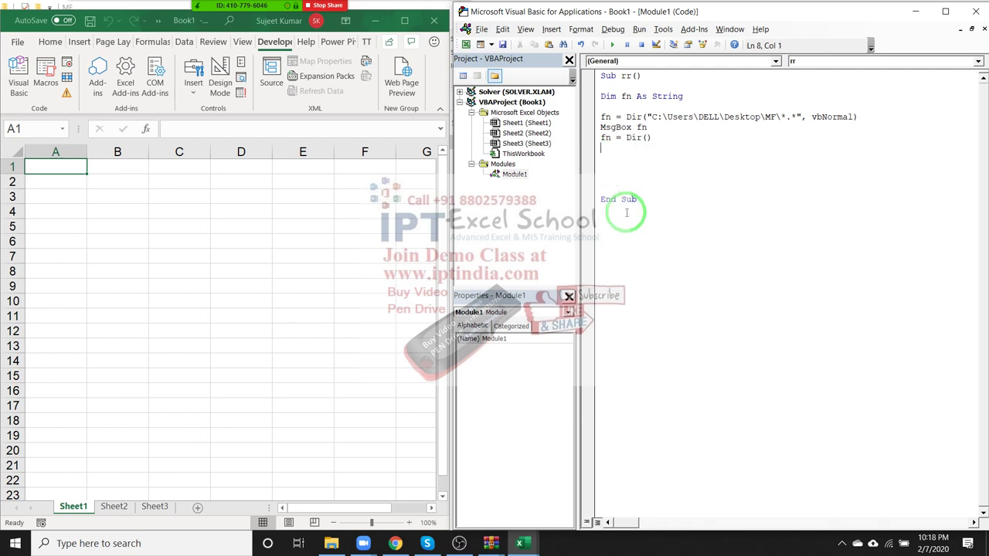
text(msgbox fn)
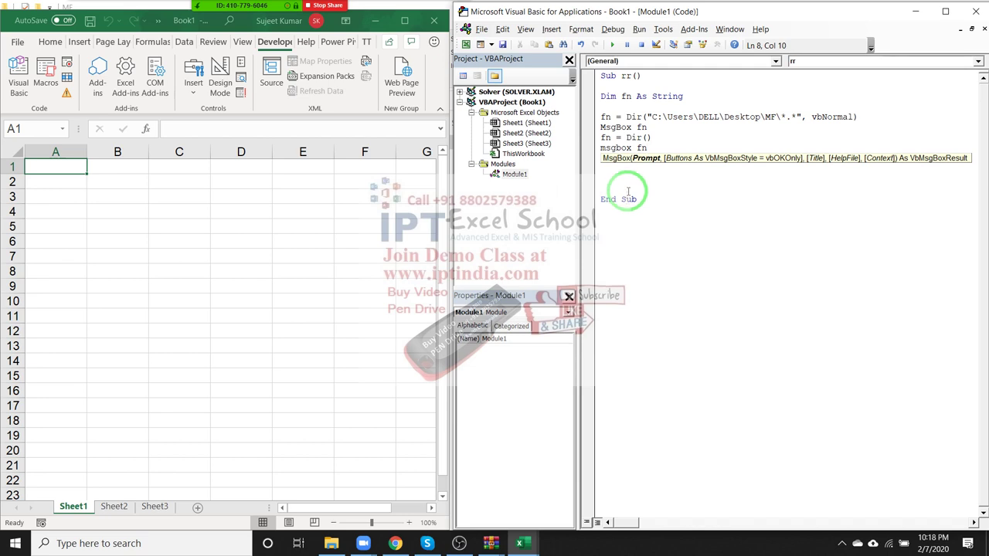
click(619, 167)
Run the macro and dismiss the 011.xlsx and 012.xlsx messages.
click(612, 45)
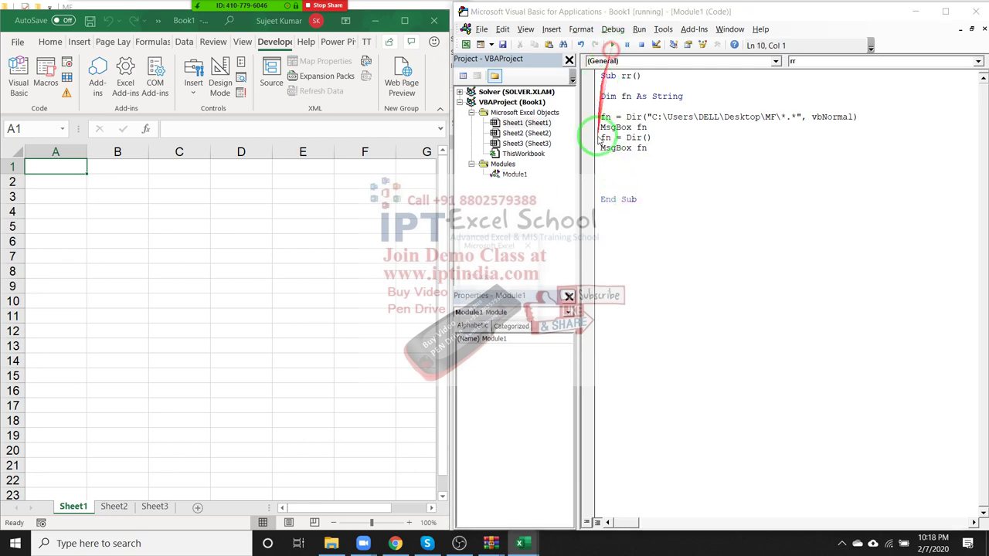
click(498, 313)
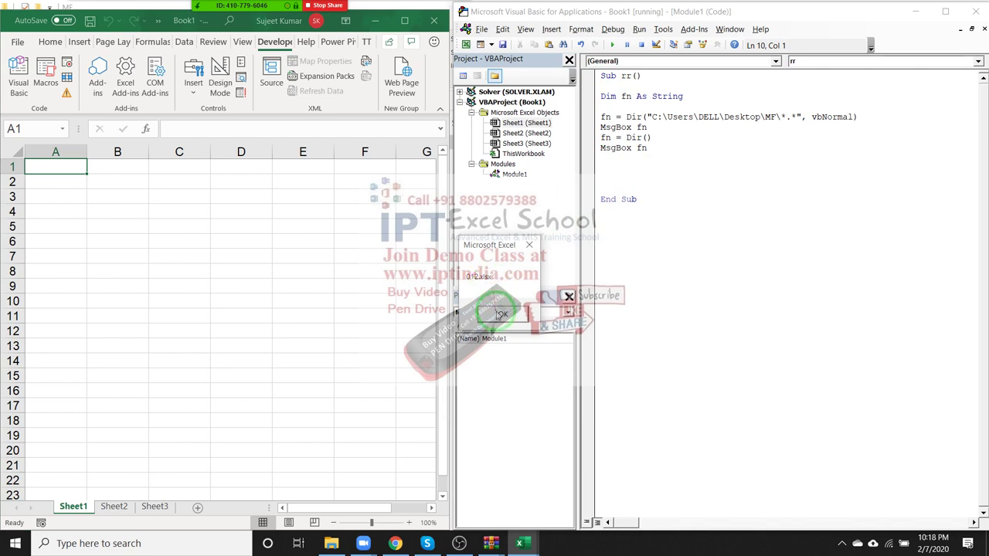
click(502, 313)
click(641, 158)
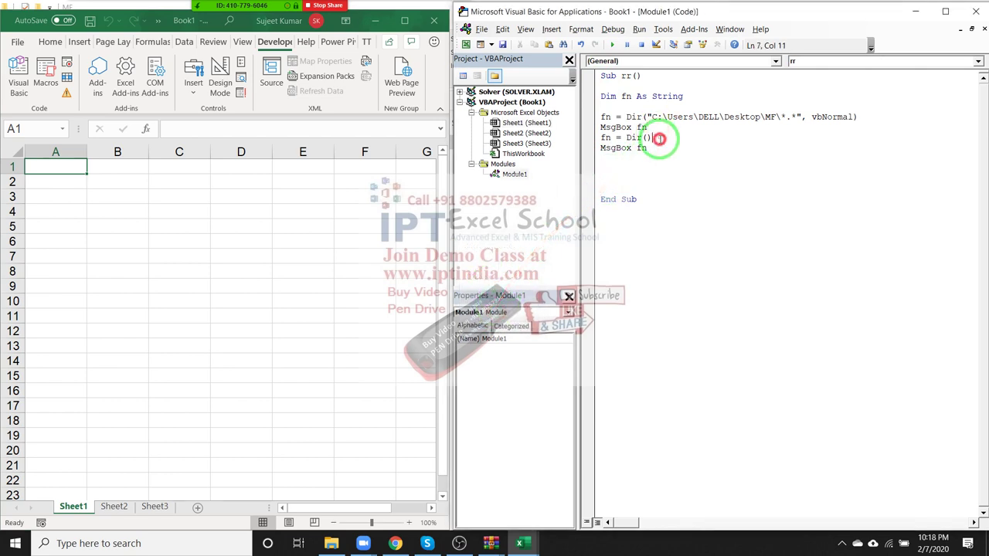
Delete both MsgBox fn lines and insert blank lines above fn = Dir().
drag(655, 131, 598, 140)
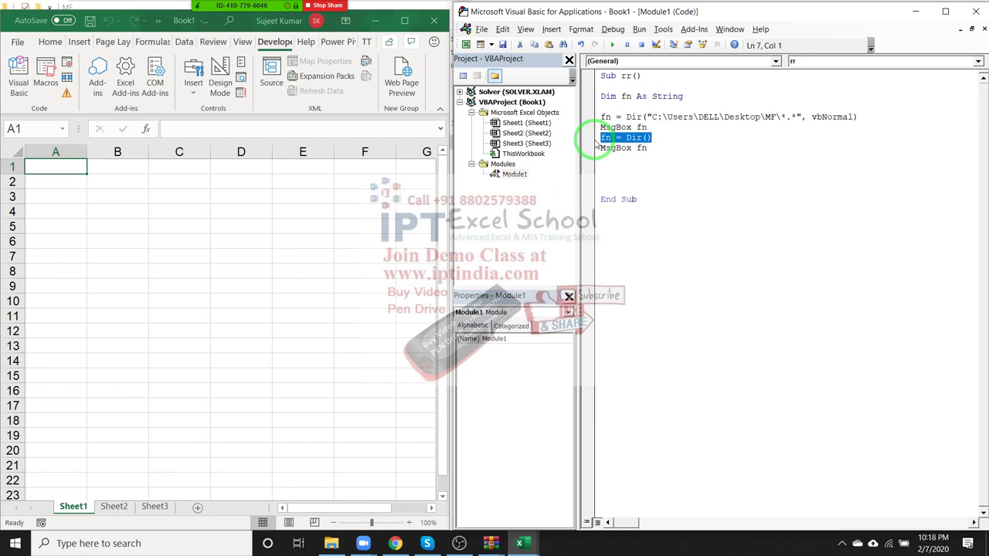
key(Up)
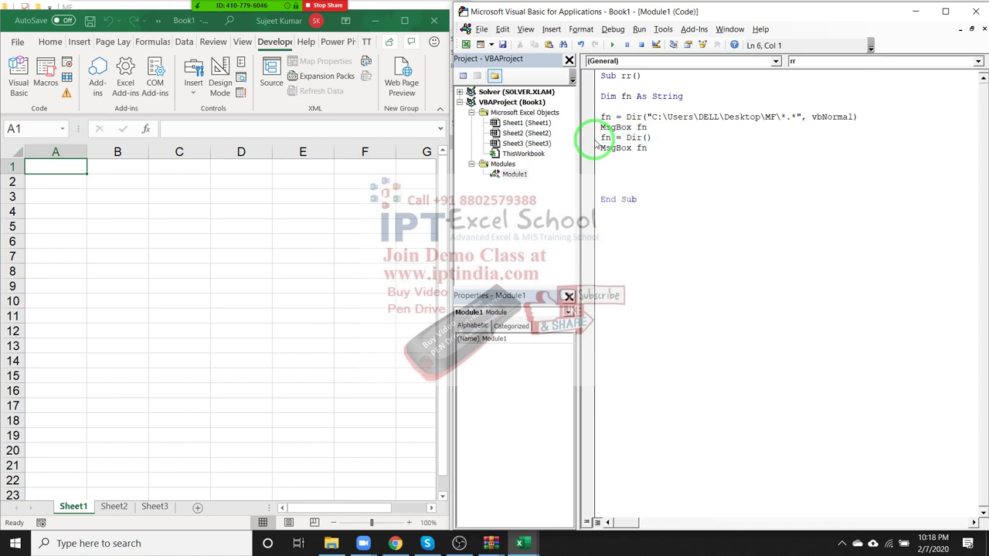
key(shift+Up)
key(Delete)
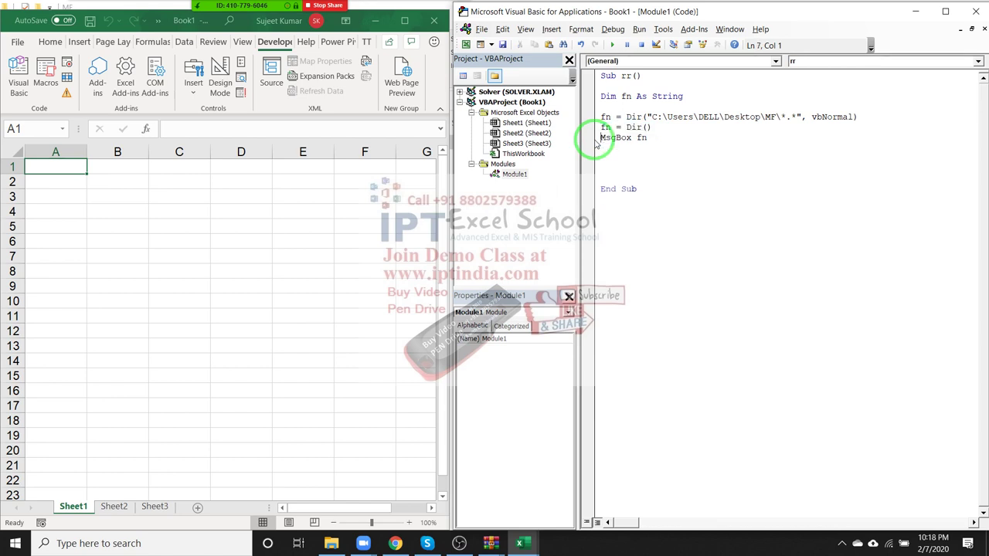
key(shift+Down)
key(Delete)
key(Up)
key(Return)
key(Return)
key(Return)
key(Up)
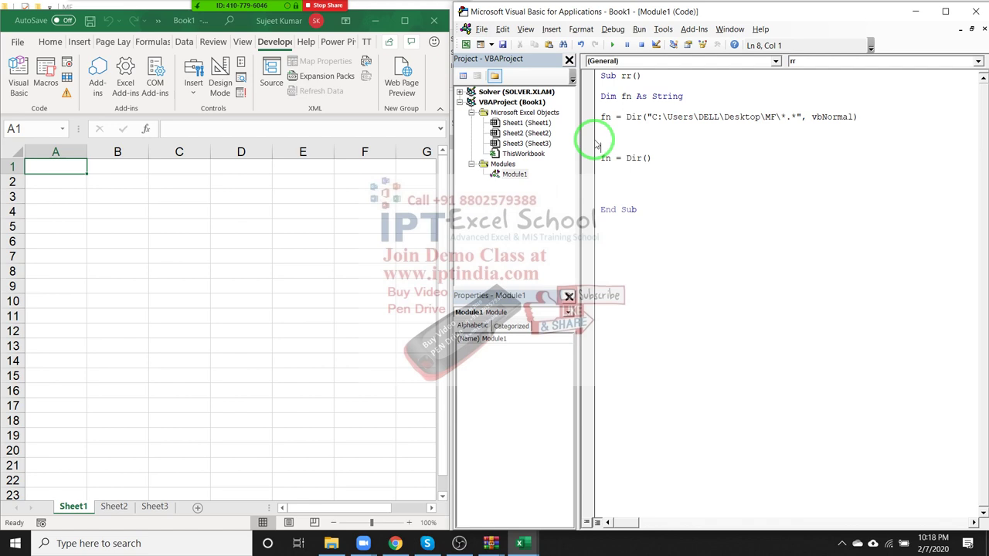
key(Up)
Put Do While fn <> "" above fn = Dir() and Loop below it.
text(do)
text(while fn<>"")
key(Down)
key(Down)
text(Loop)
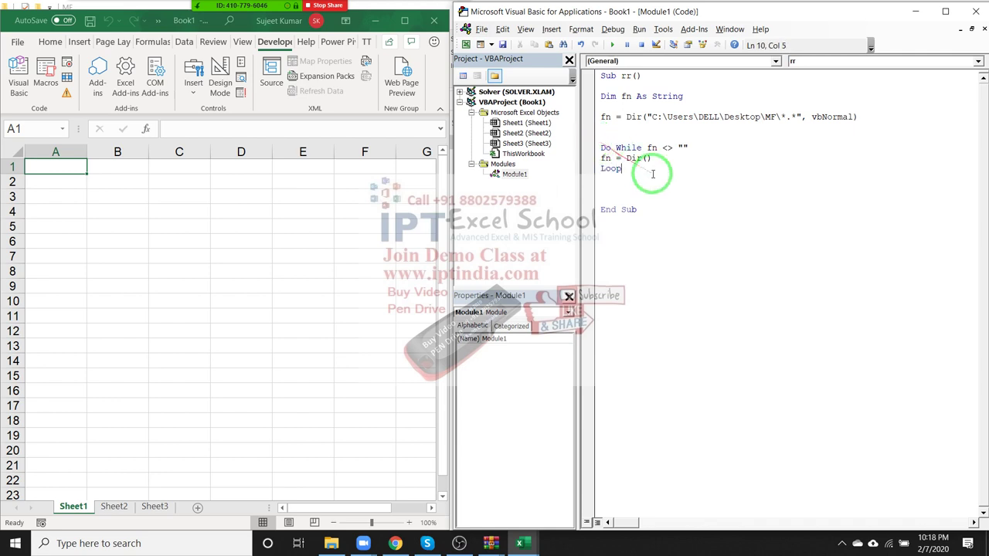
double_click(606, 157)
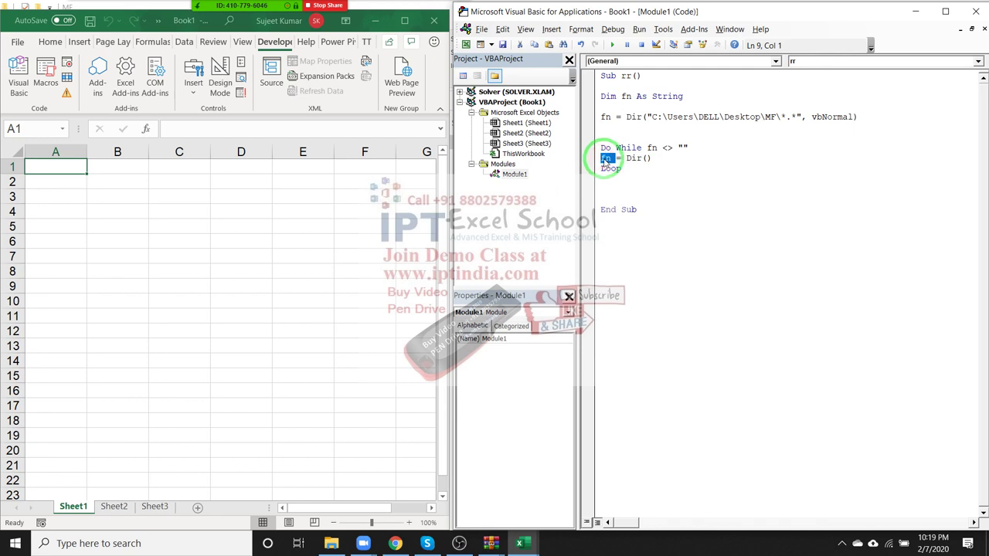
click(650, 158)
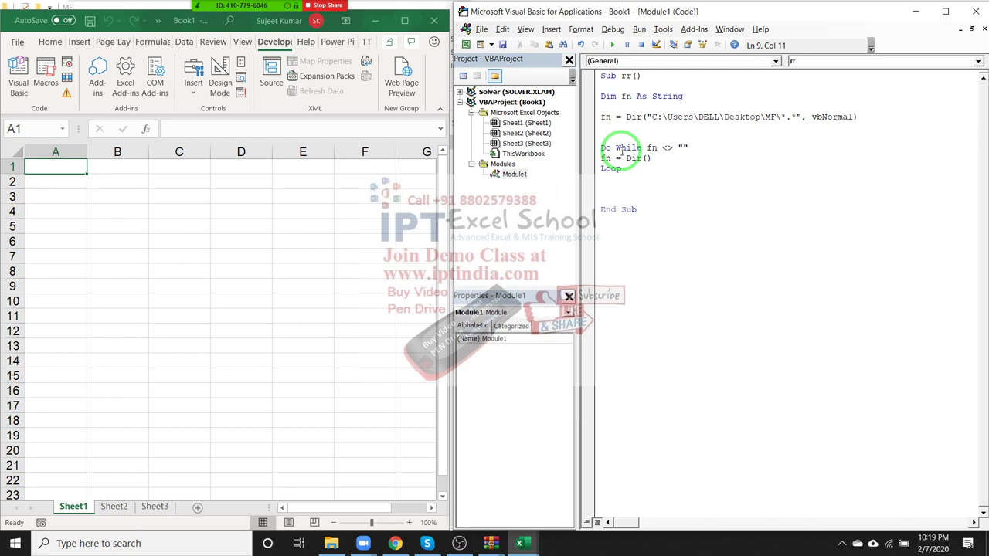
drag(646, 148, 695, 147)
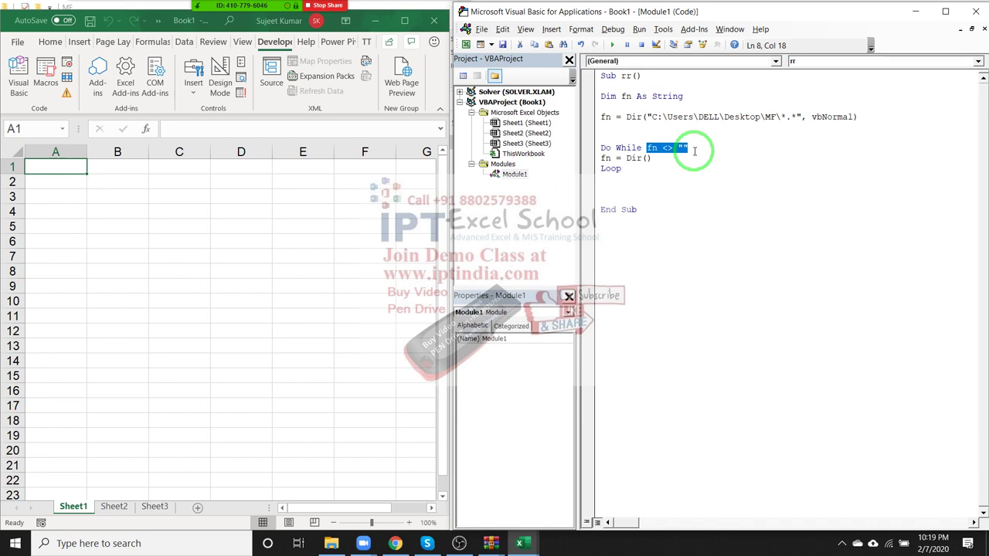
click(667, 173)
click(601, 168)
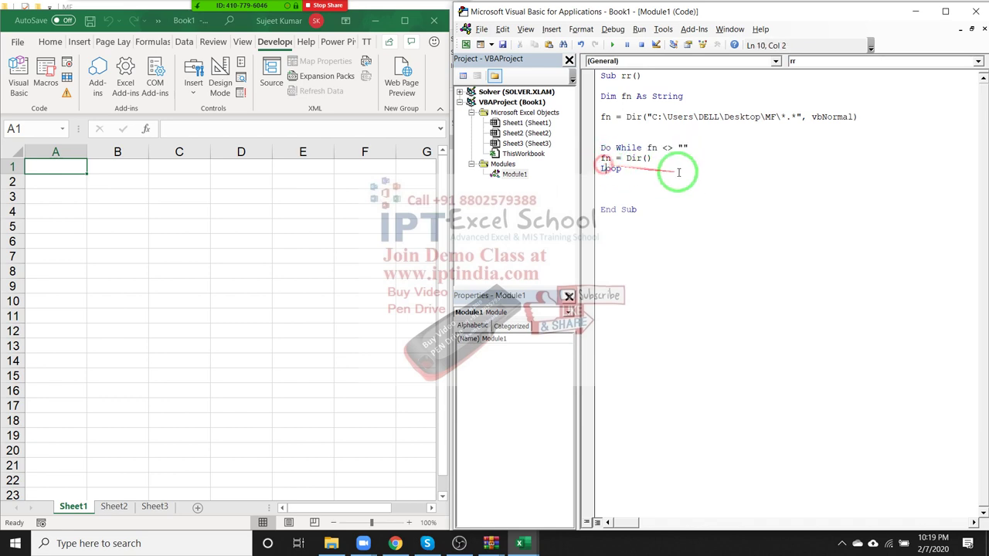
Inside the loop, start a line Range("A65000").End(xlUp).Offset.
key(Up)
key(Return)
key(Return)
key(Up)
key(Up)
text(range("A65000"))
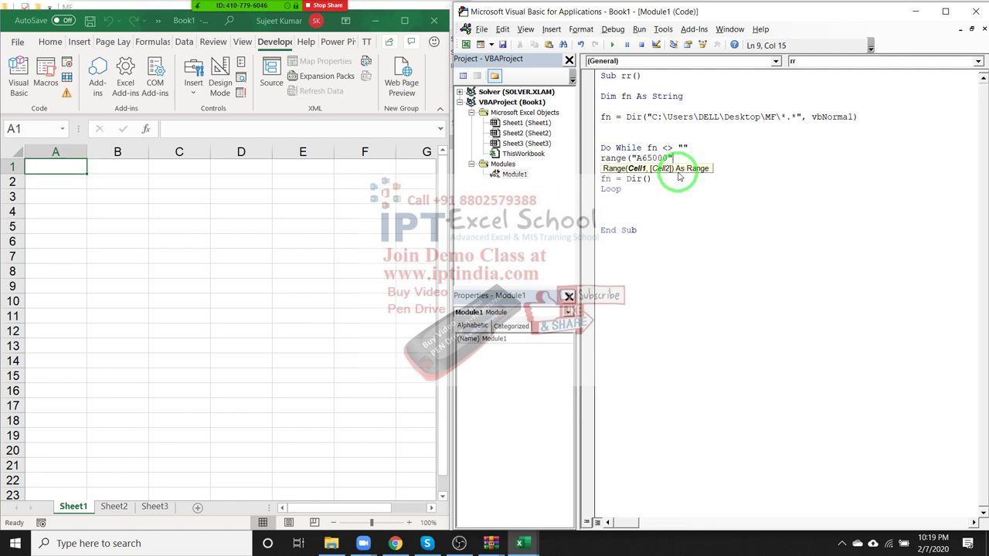
text(.end)
key(Tab)
text((xlu)
key(Tab)
text().)
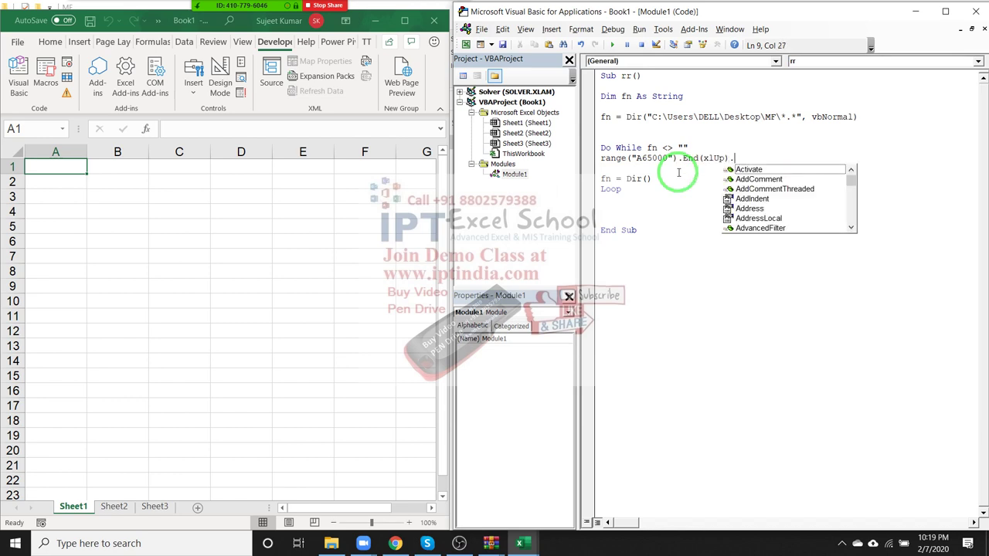
text(of)
key(Tab)
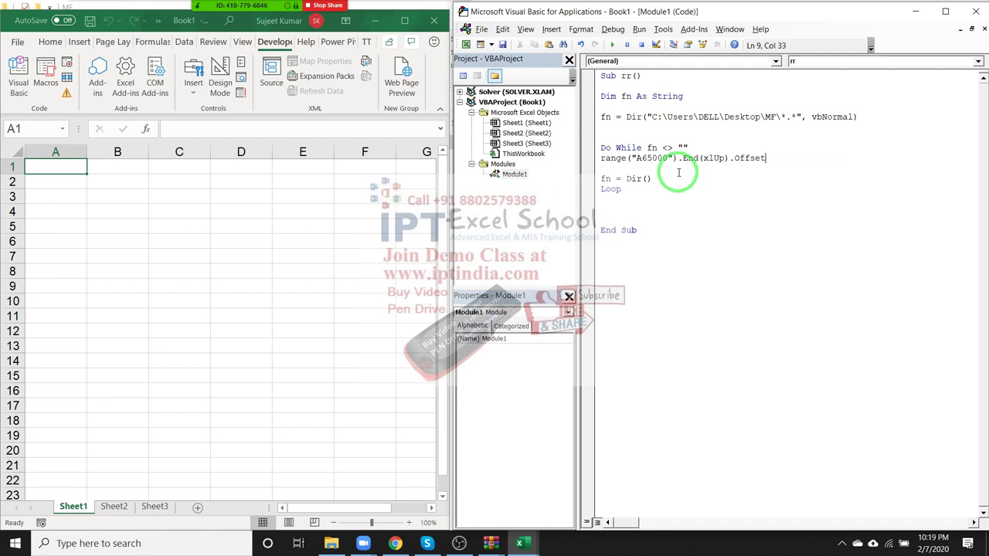
Finish it as .Offset(1, 0).Value = fn and run it, listing 011.xlsx–020.xlsx in A2:A11.
text((10)
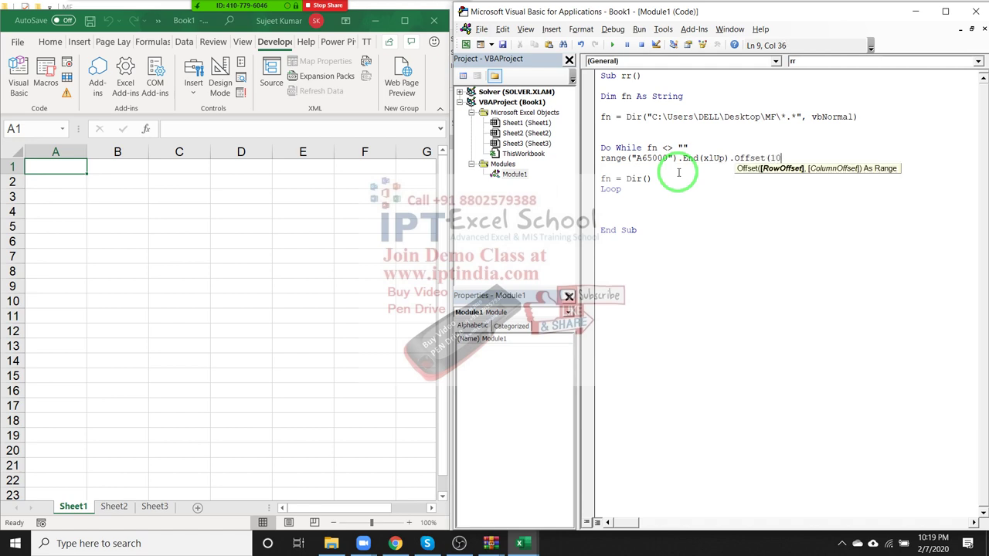
text(,)
key(BackSpace)
key(BackSpace)
text(,0))
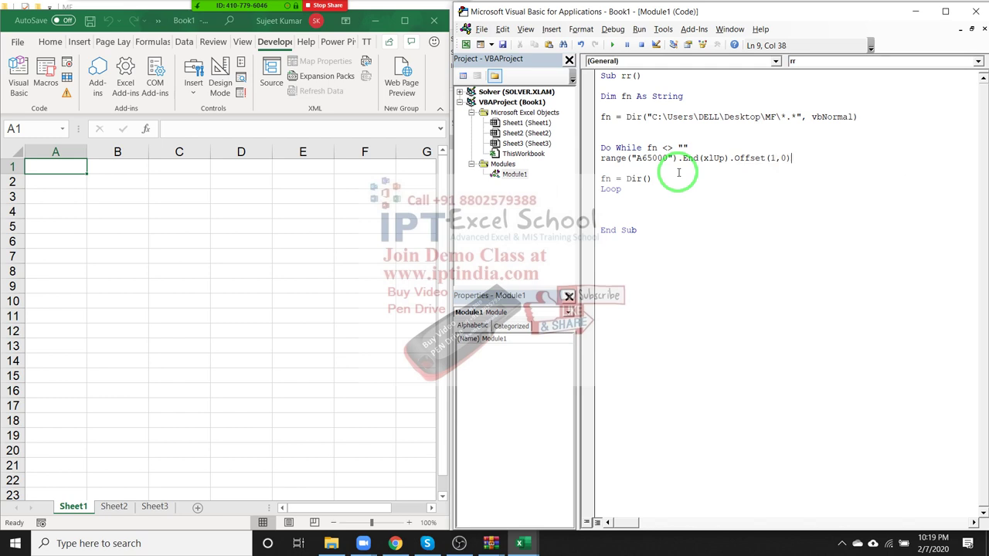
text(.p)
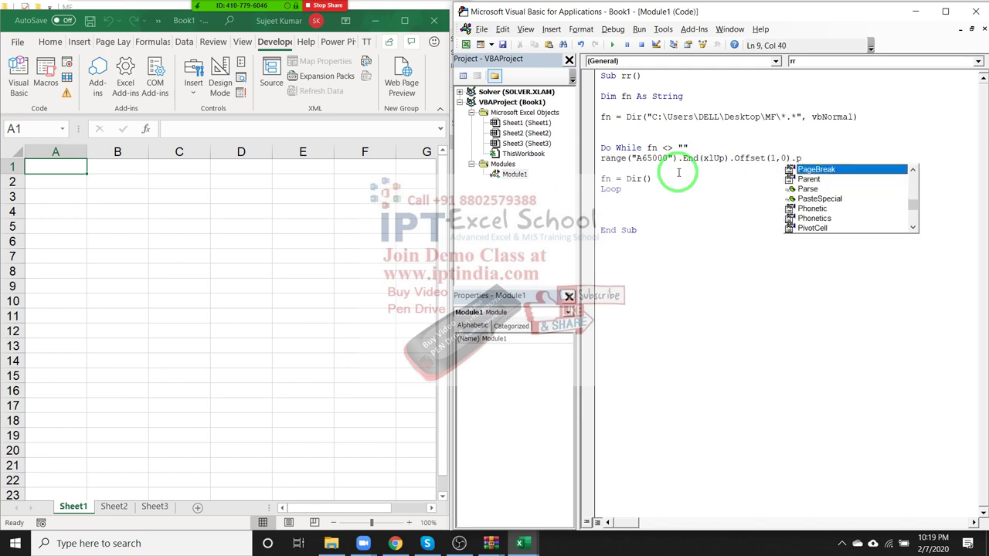
key(Down)
key(Down)
key(Down)
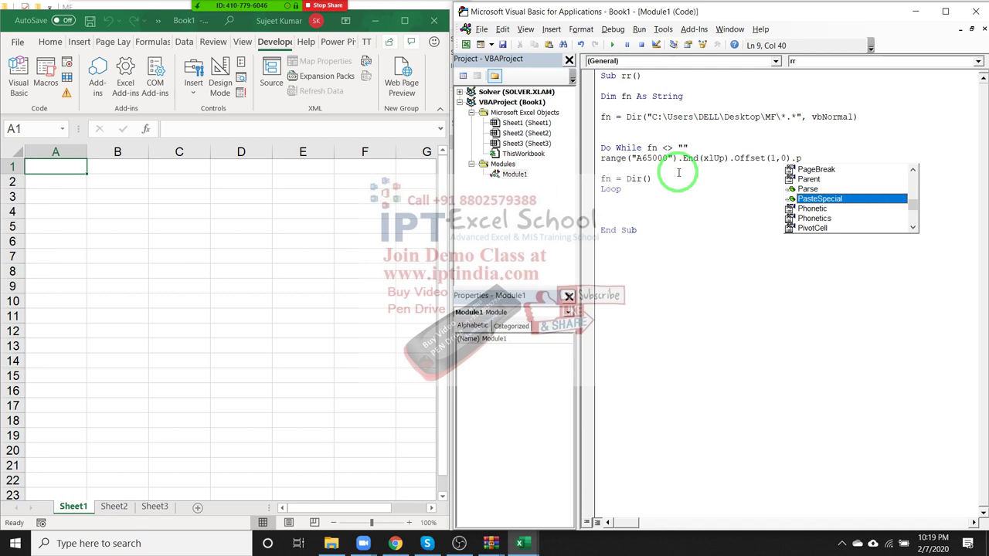
text(v)
key(BackSpace)
key(BackSpace)
text(v)
key(Down)
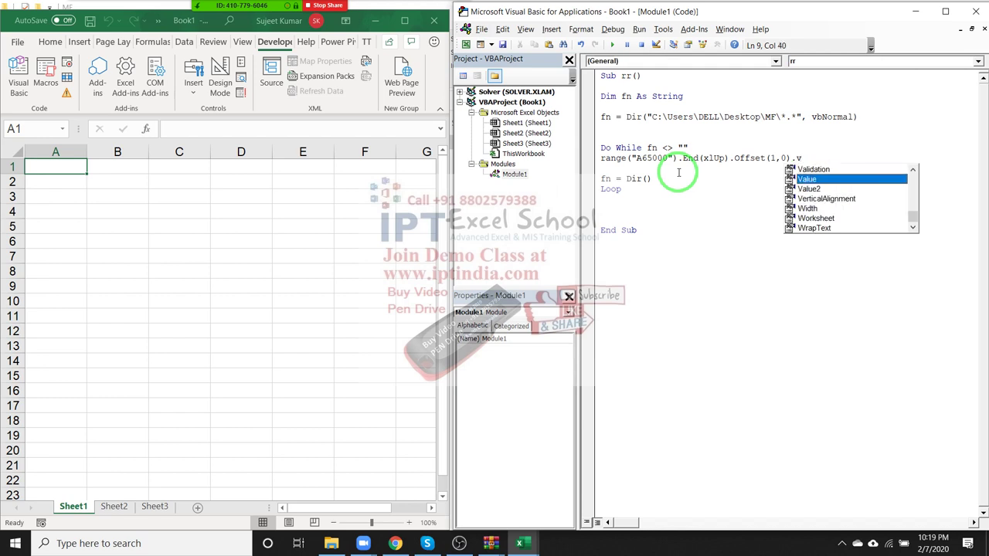
key(Tab)
text(=fn)
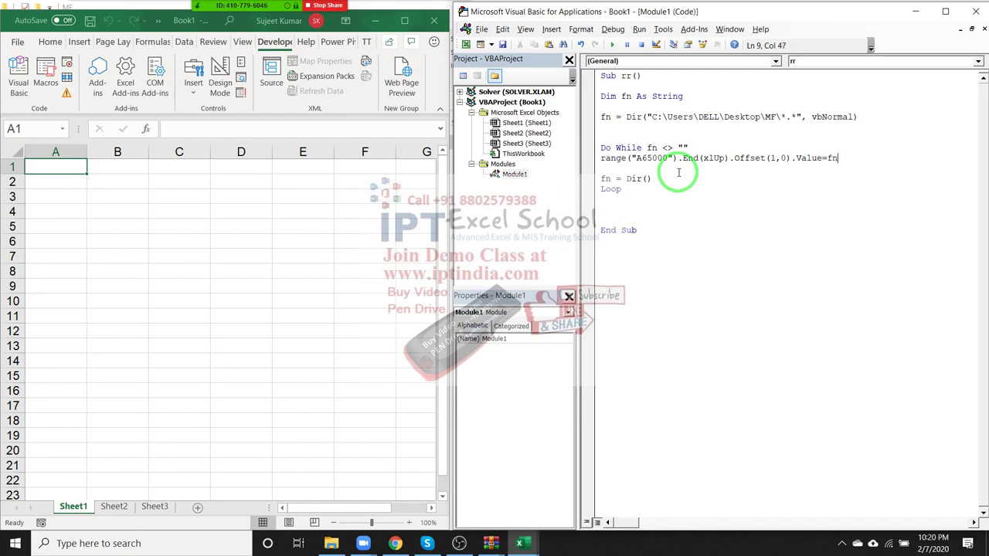
click(678, 173)
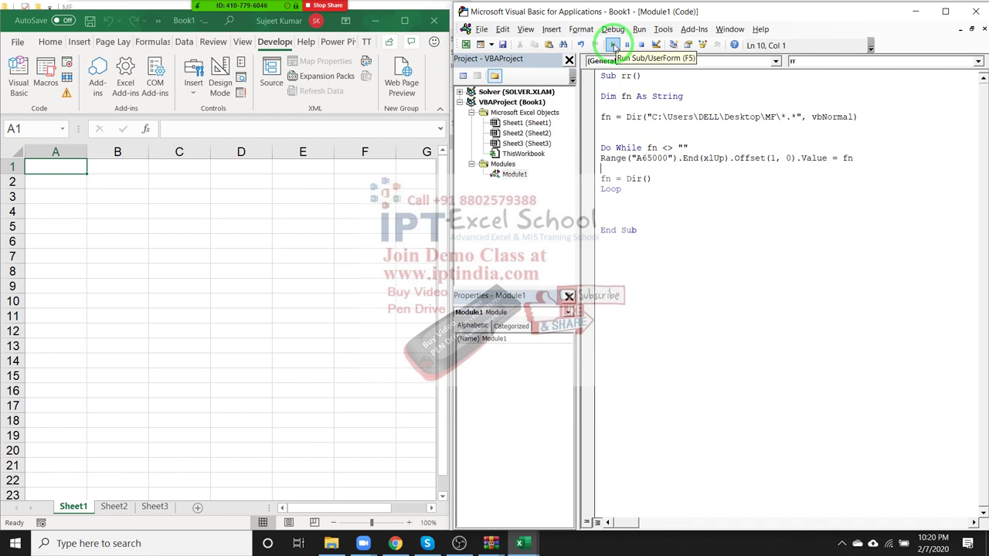
click(613, 45)
Clear the file names from A2:A11 and delete the Range line from the loop.
drag(80, 187, 66, 316)
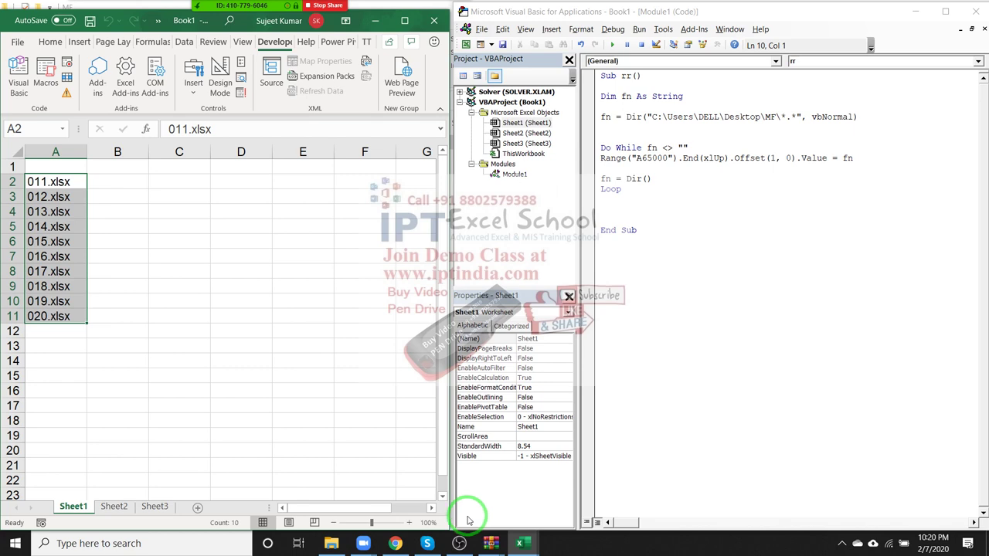
key(Delete)
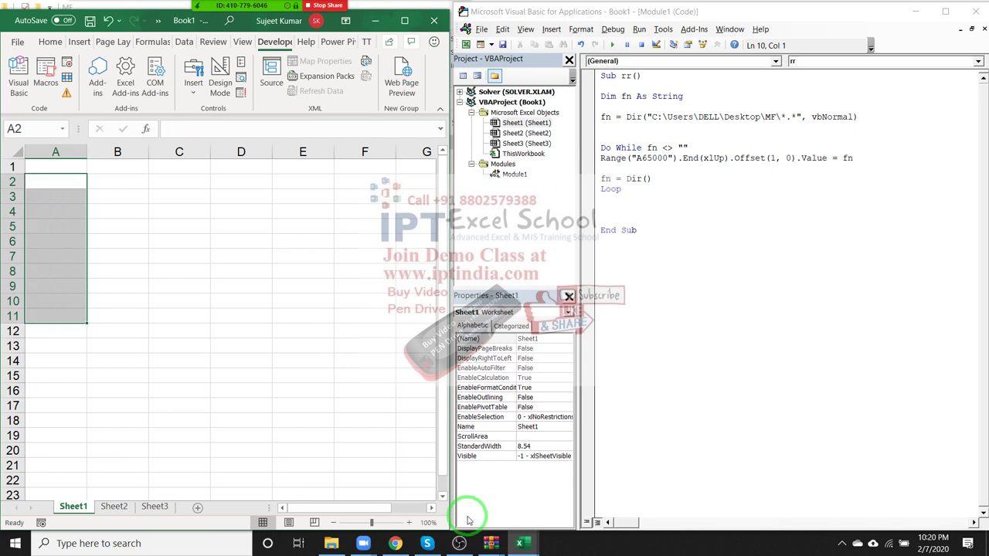
drag(618, 487, 592, 112)
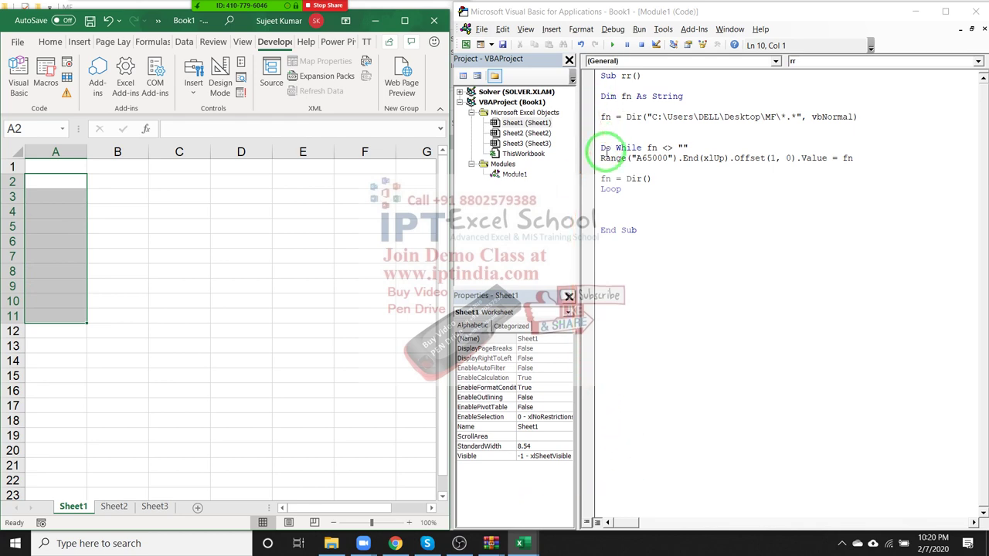
click(605, 157)
key(Delete)
key(shift+Down)
key(Delete)
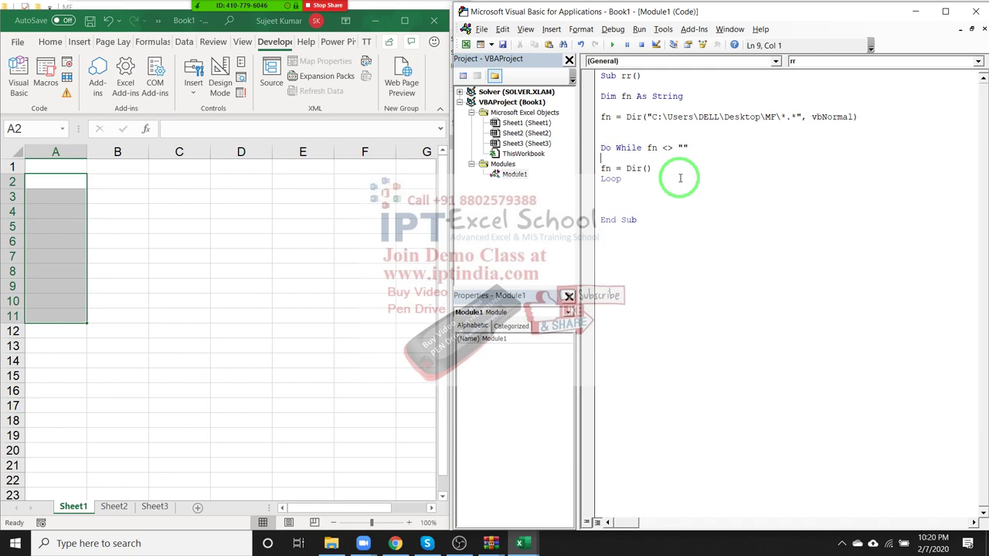
Rename the Sheet1 tab to Data.
click(74, 507)
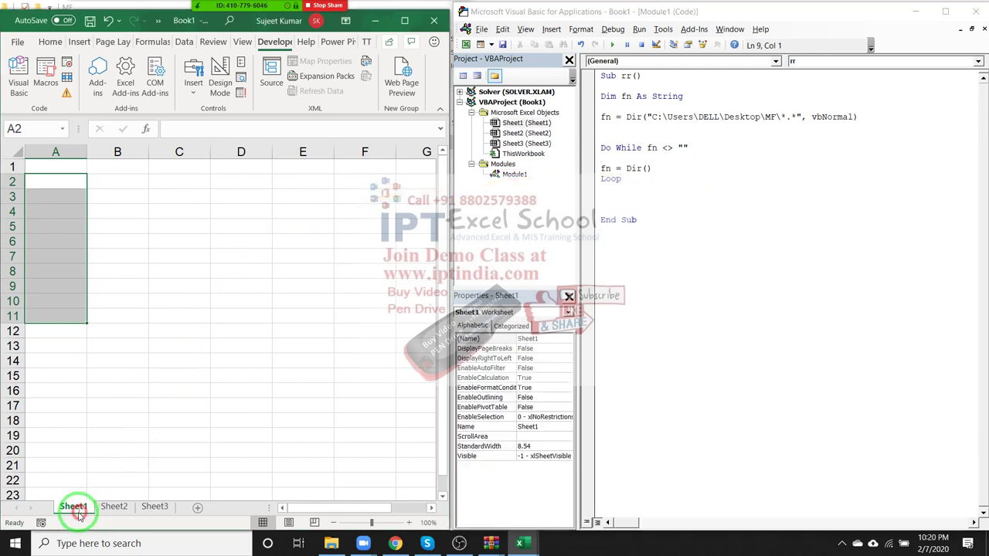
double_click(74, 507)
text(Data)
key(Return)
click(162, 382)
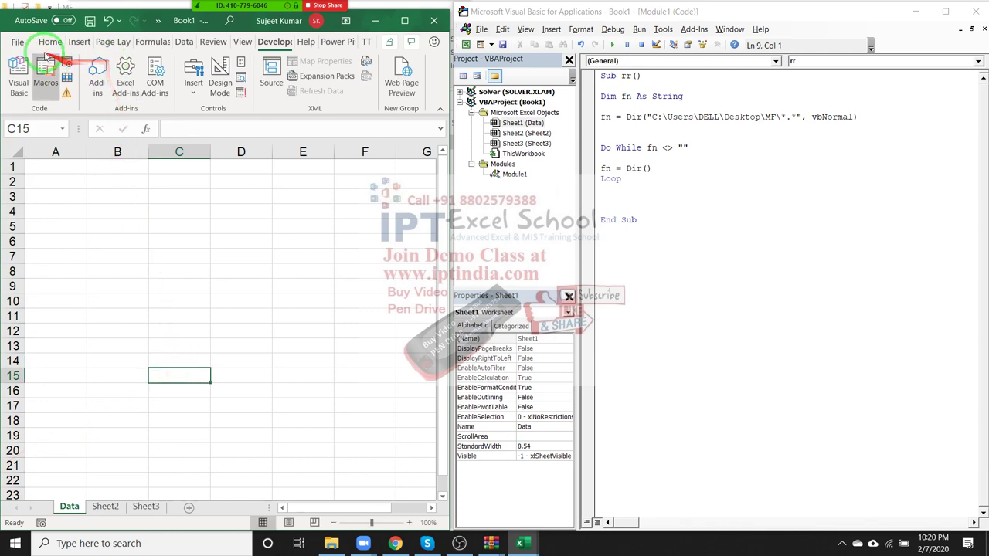
Save the workbook as Copy, an Excel Macro-Enabled Workbook, in the Desktop's New folder.
click(17, 44)
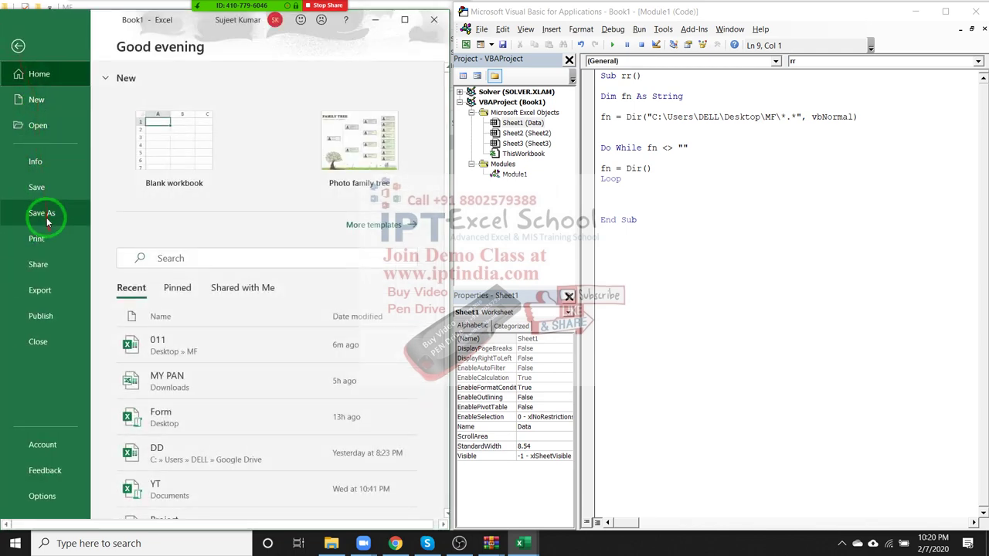
click(39, 212)
click(155, 271)
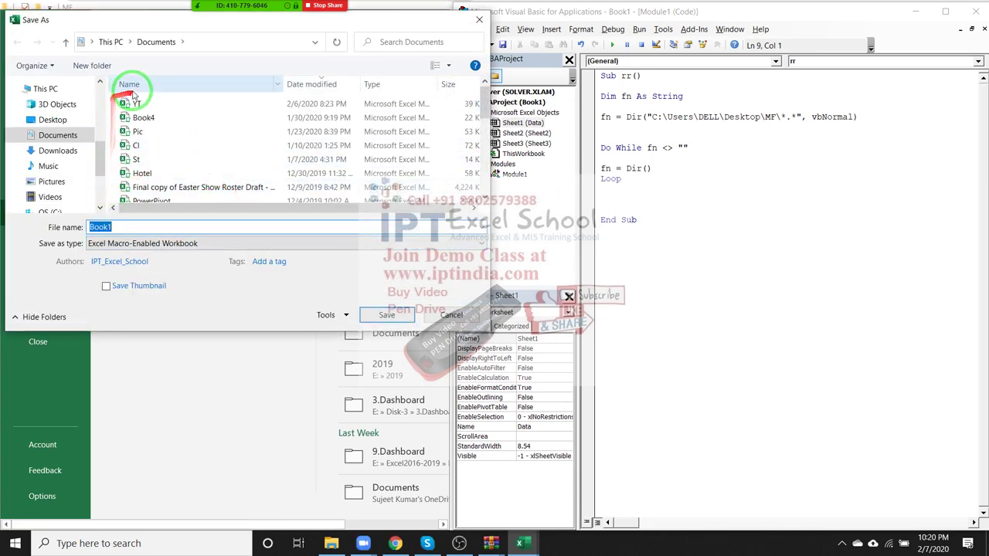
click(66, 121)
double_click(137, 117)
double_click(116, 226)
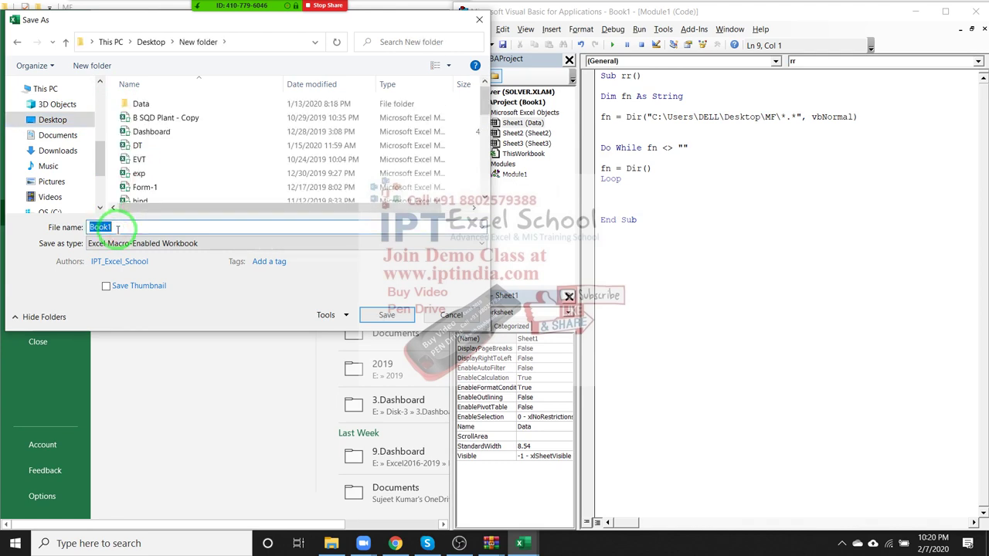
text(CData)
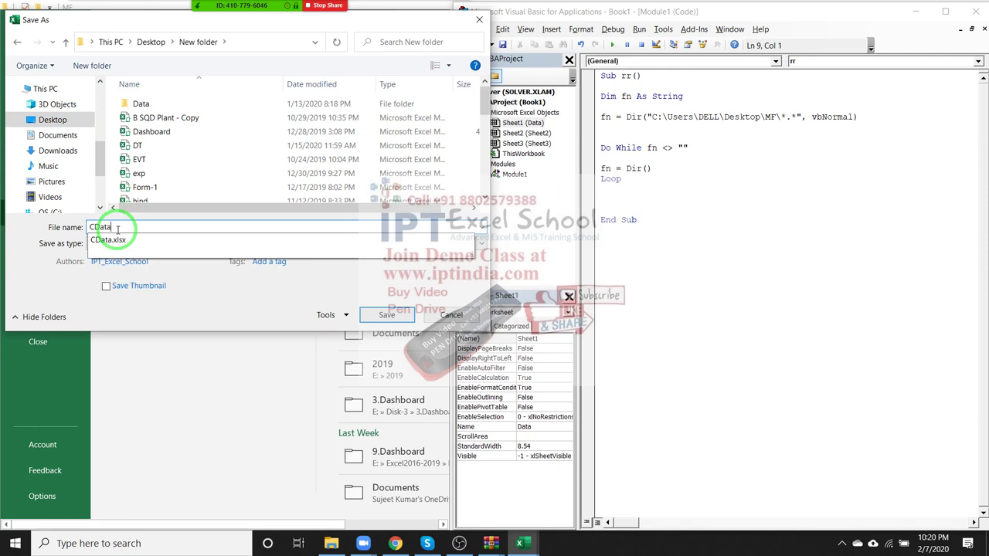
key(BackSpace)
key(BackSpace)
key(BackSpace)
key(BackSpace)
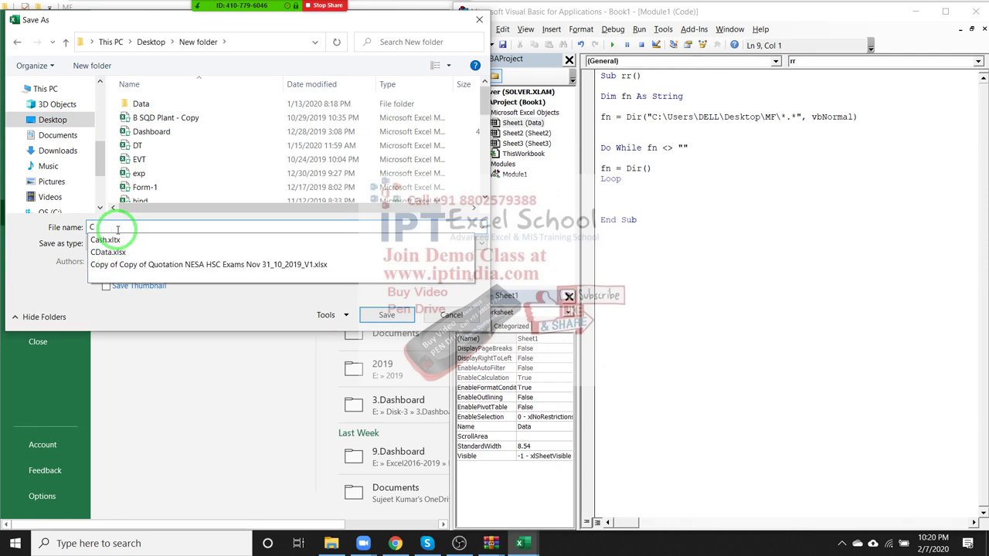
text(opy)
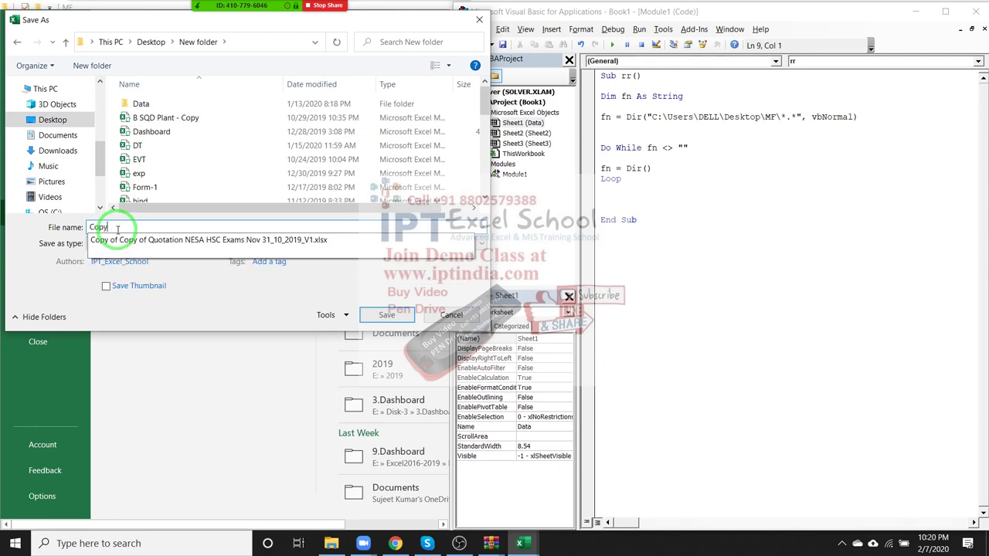
click(216, 313)
mouse_move(204, 255)
mouse_down()
mouse_move(371, 319)
mouse_move(772, 136)
mouse_up()
click(371, 318)
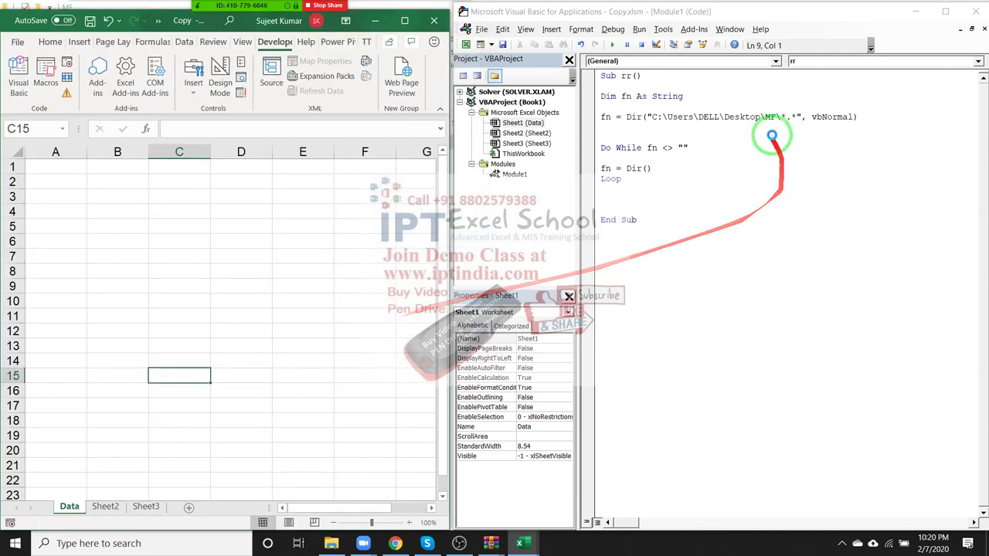
Add a Workbooks.Open line on the empty line under Do While.
click(615, 165)
key(Return)
key(Return)
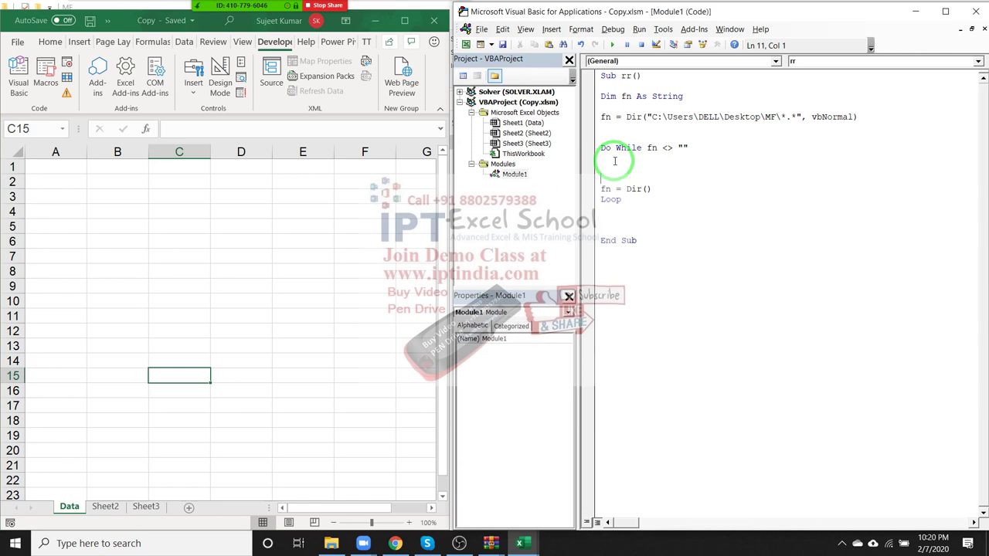
key(Up)
text(workbooks.)
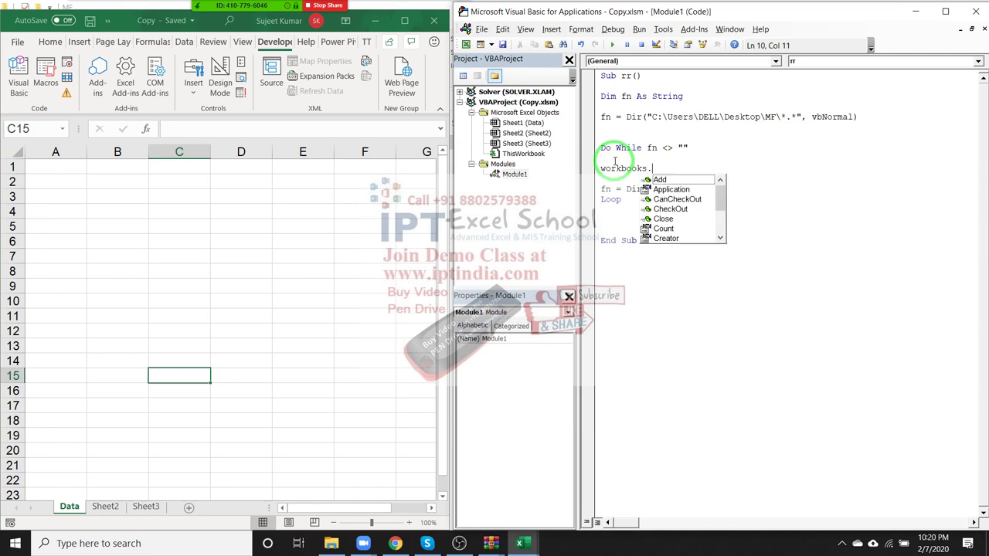
text(op)
key(Tab)
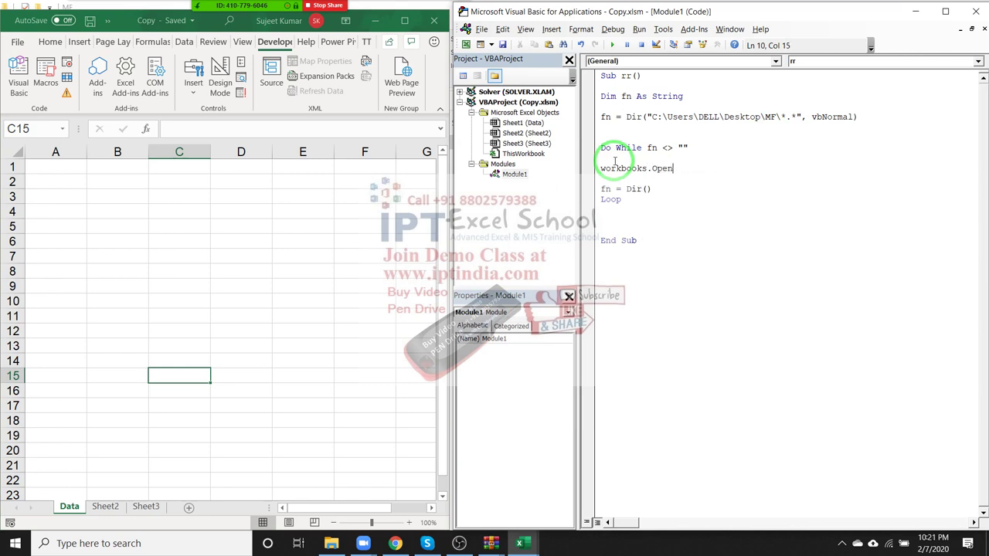
click(749, 249)
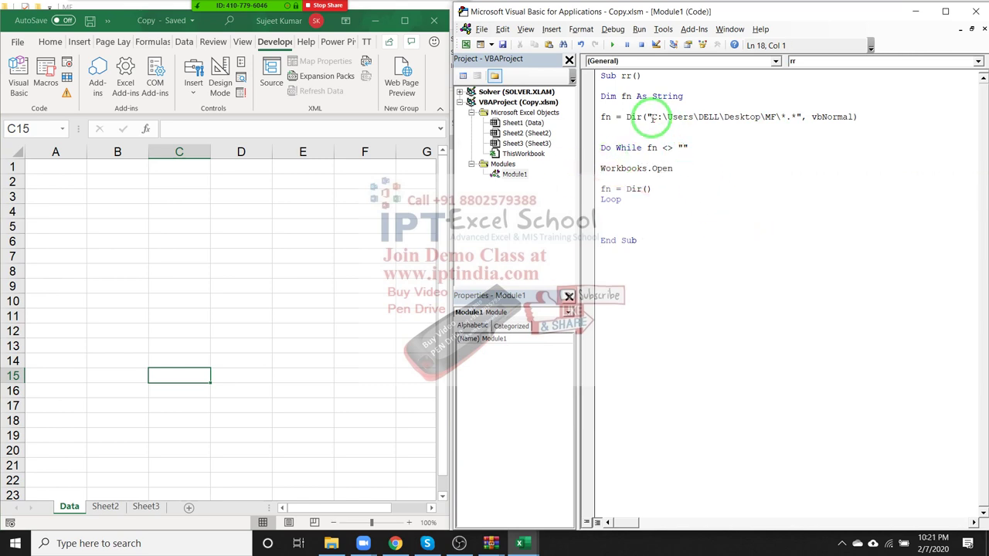
Give Workbooks.Open the quoted MF folder path joined with \" & fn.
drag(651, 116, 775, 117)
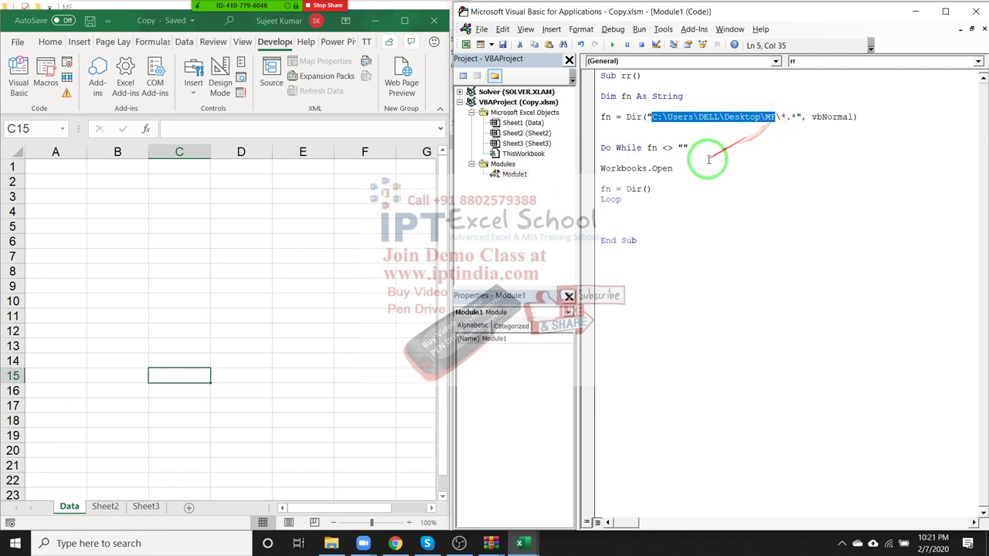
click(672, 190)
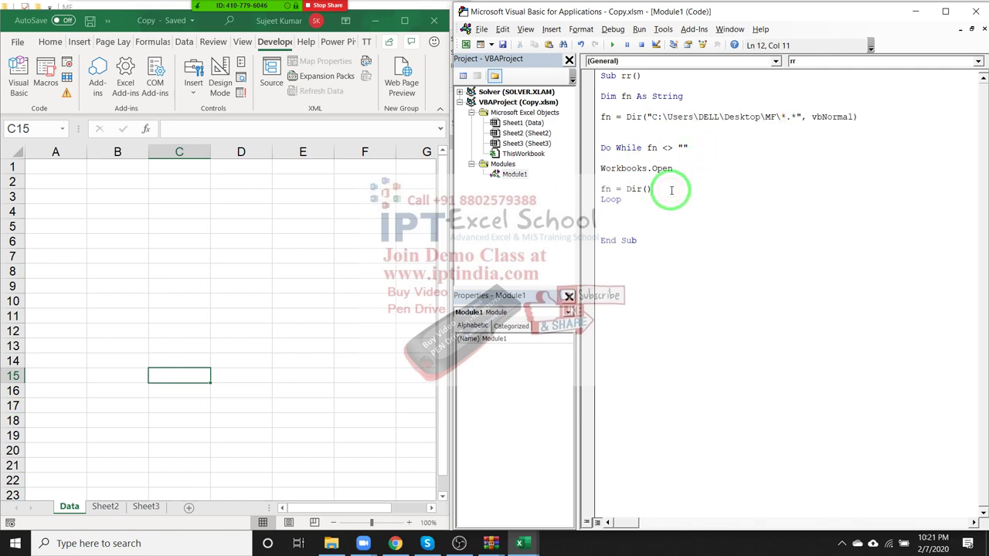
click(685, 168)
text(C:\Users\DELL\Desktop\MF)
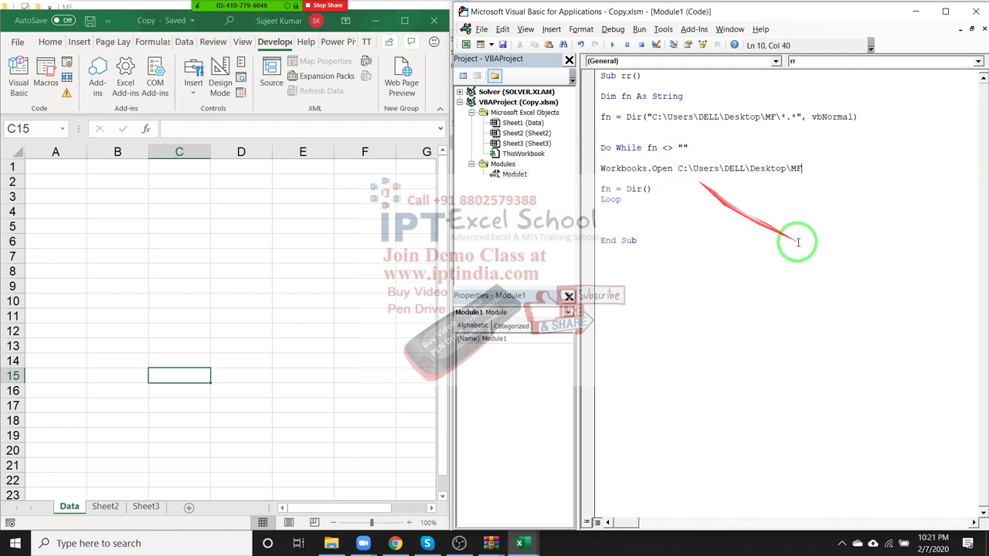
click(687, 169)
key(Left)
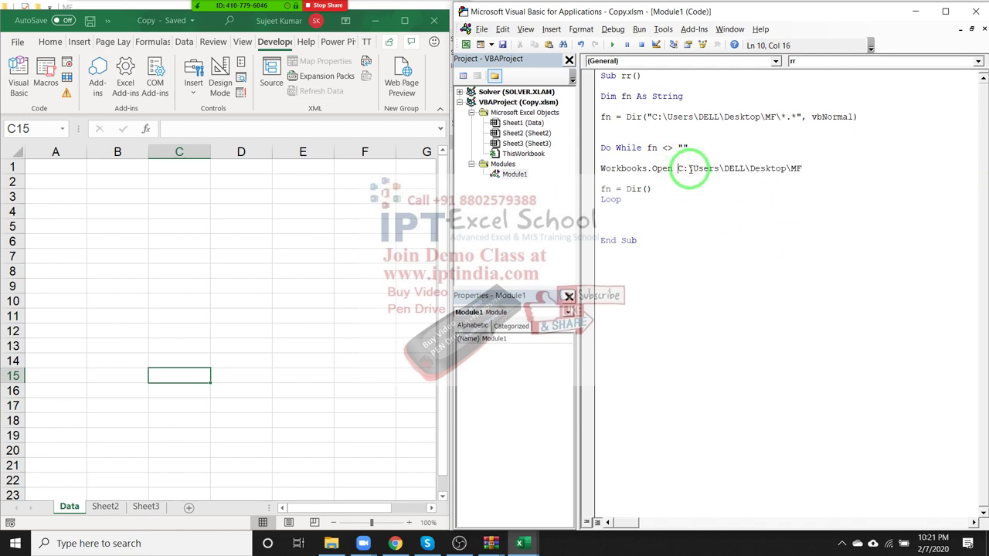
text(")
click(811, 170)
text(\")
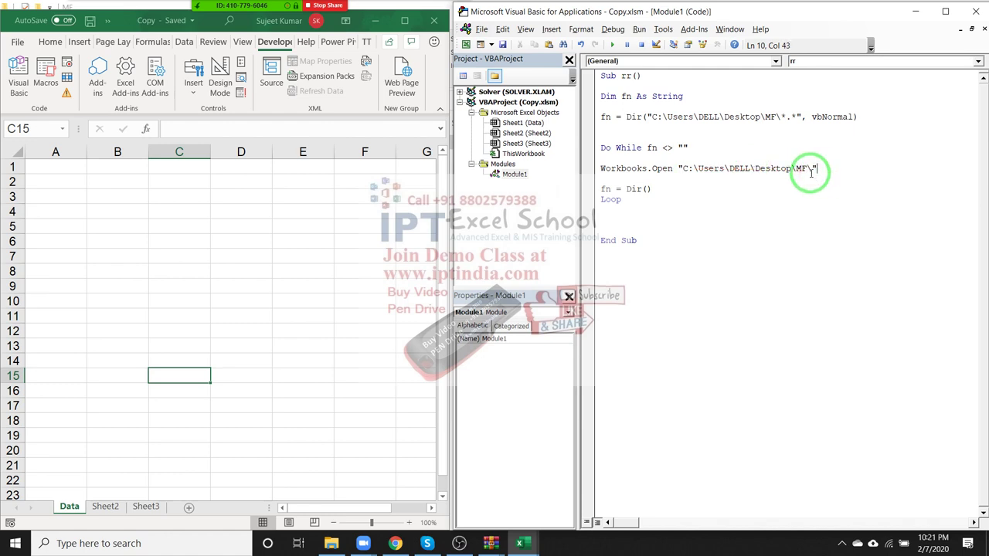
text( & )
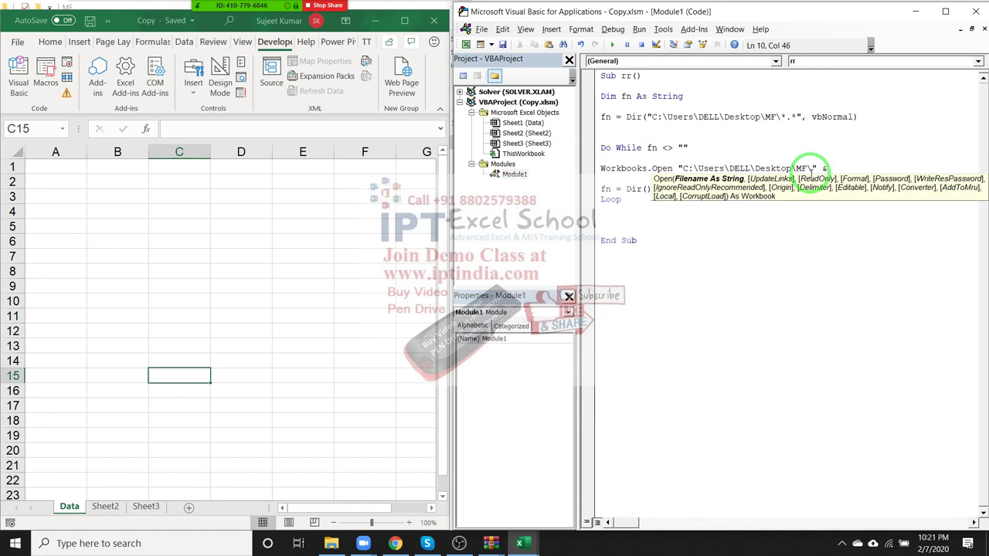
text(fn)
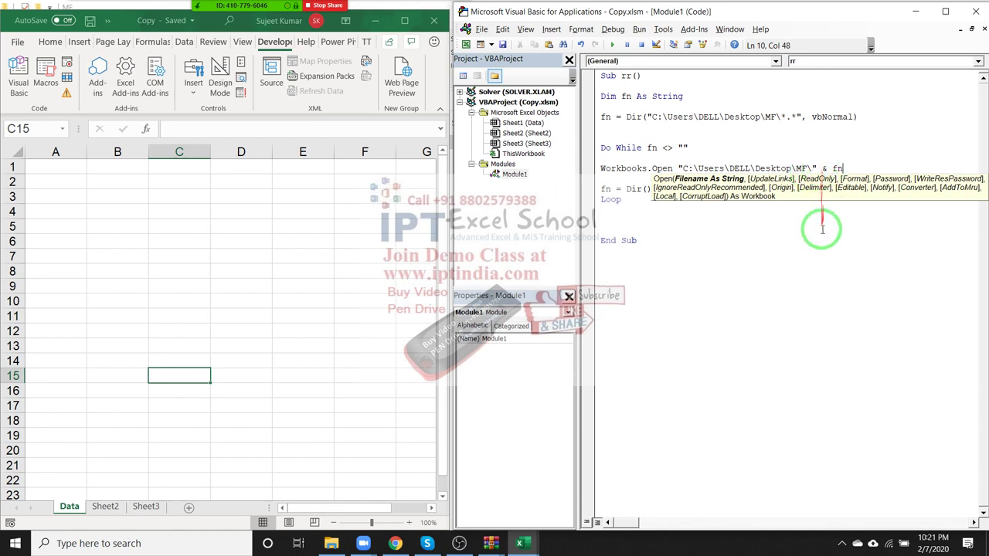
click(823, 229)
click(710, 218)
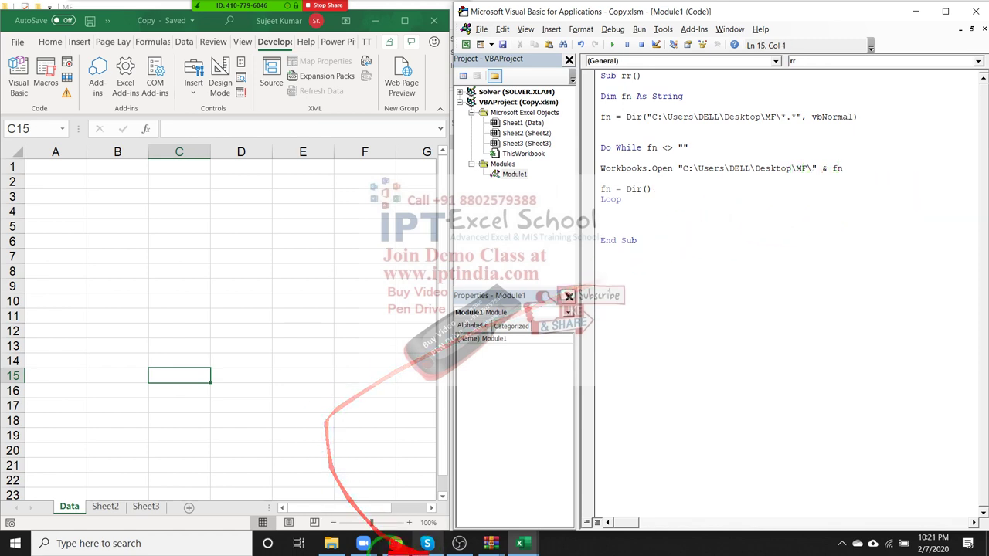
click(334, 544)
Open file 011 from the MF folder in Excel and copy its header row A5:D5.
click(186, 147)
drag(186, 146, 521, 549)
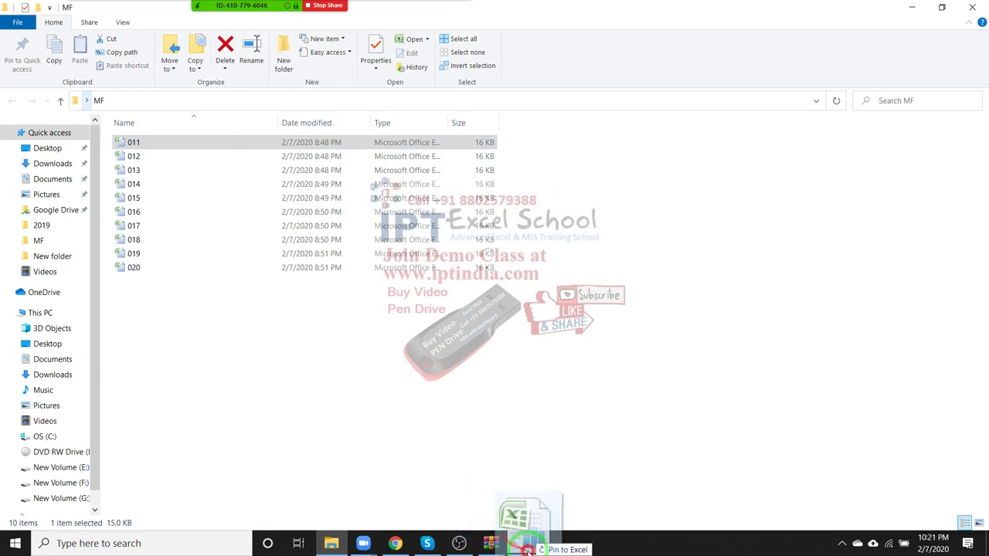
mouse_move(521, 549)
mouse_down()
mouse_move(490, 502)
mouse_move(374, 398)
mouse_up()
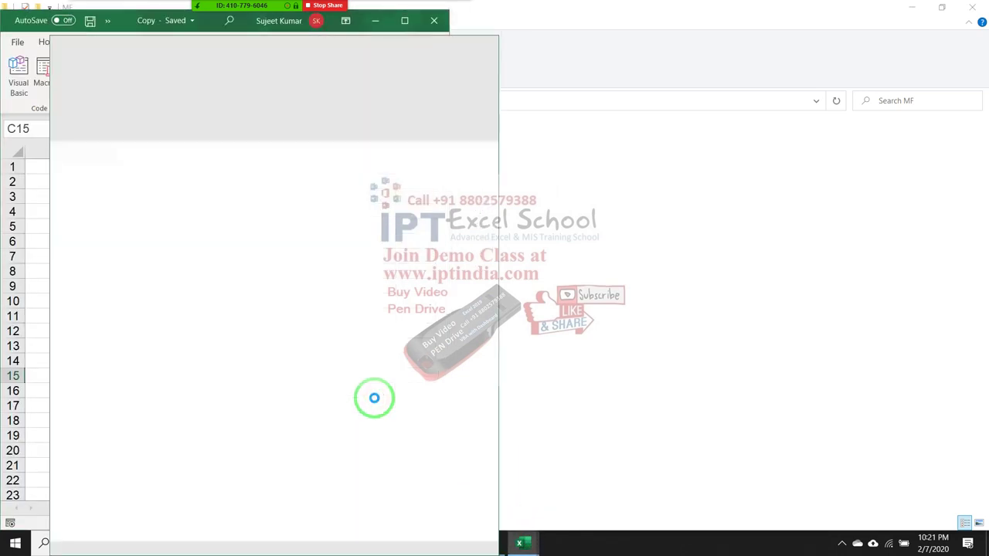
click(160, 239)
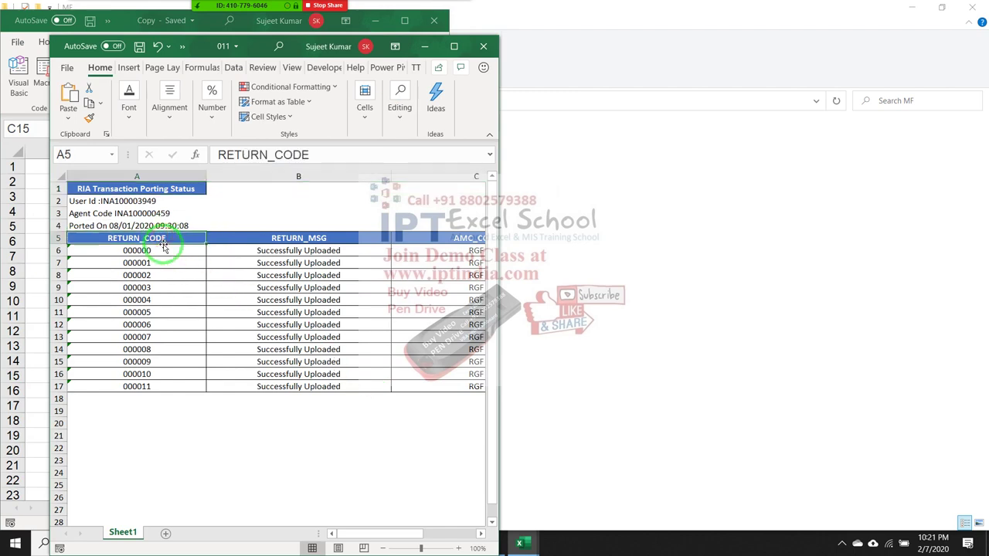
key(ctrl+shift+Right)
key(ctrl+c)
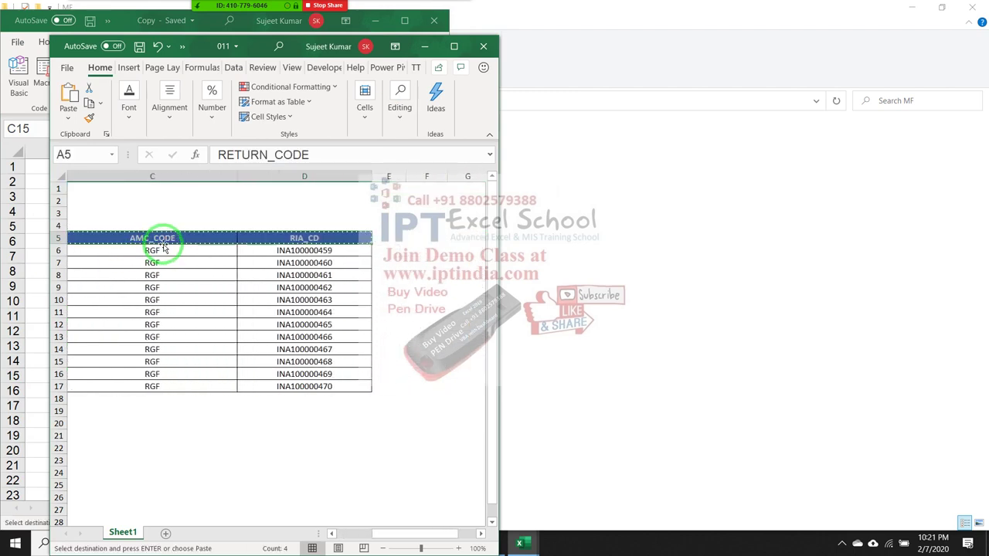
Paste RETURN_CODE, RETURN_MSG, AMC_CODE and RIA_CD into Data!A1:D1 and autofit column C.
click(41, 193)
click(47, 182)
key(Up)
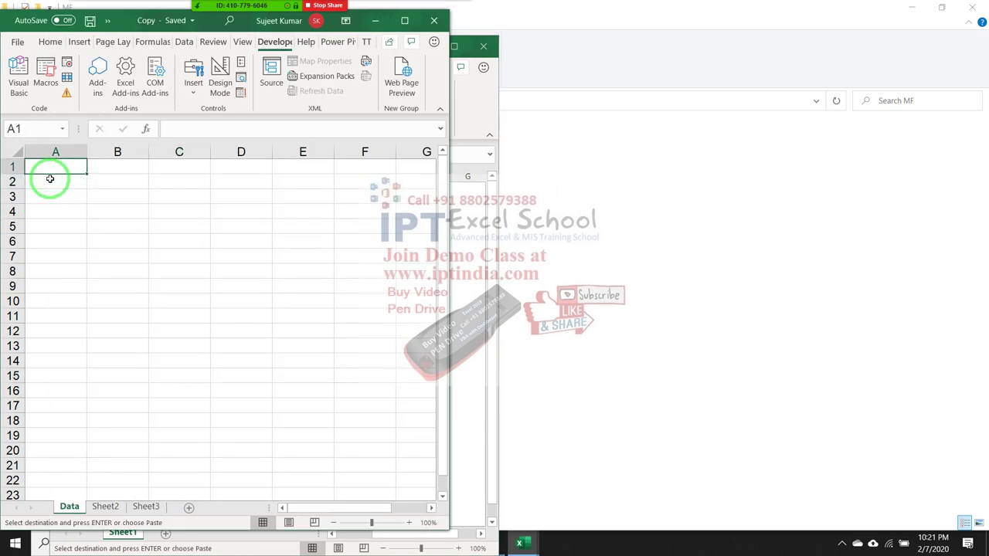
key(ctrl+v)
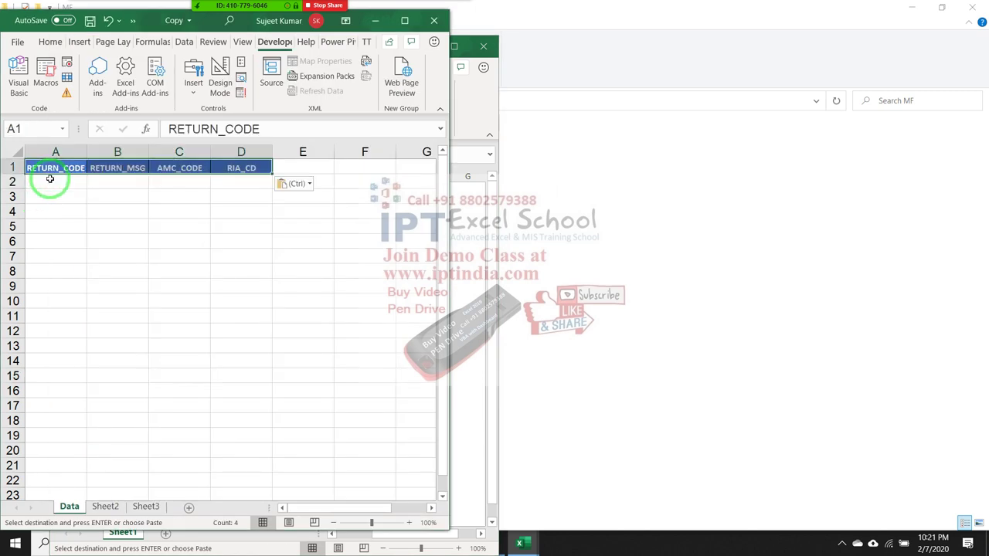
click(49, 179)
key(Down)
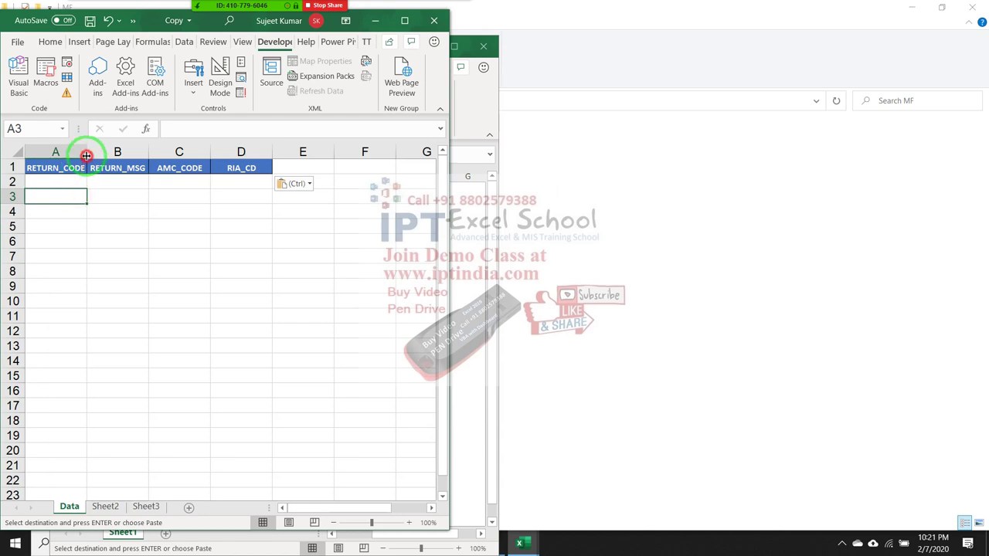
click(136, 161)
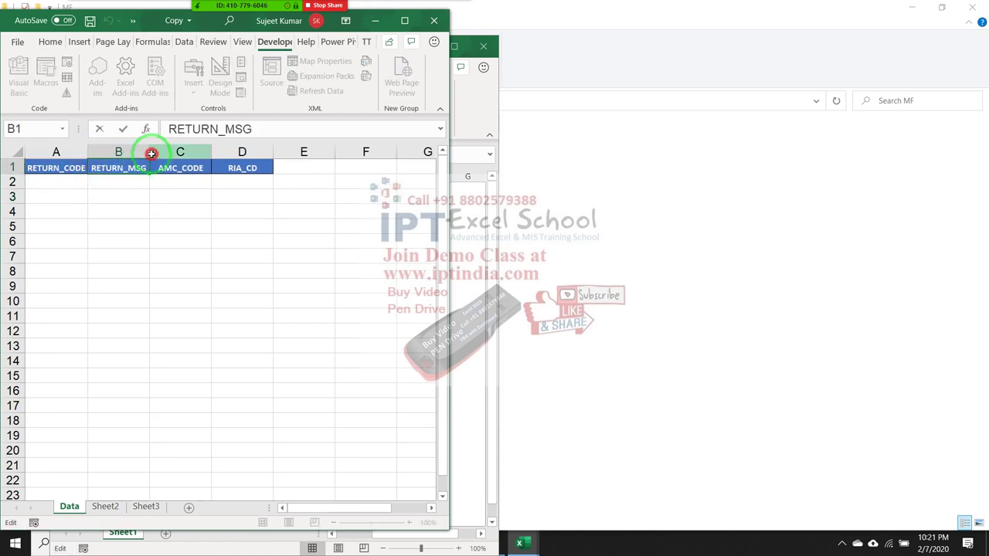
click(152, 152)
double_click(207, 152)
click(263, 211)
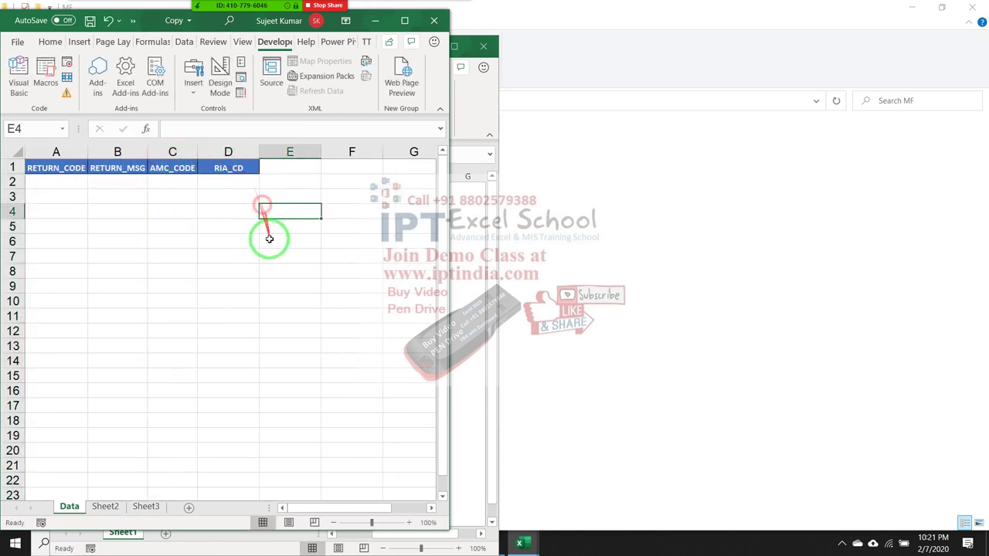
key(alt+Tab)
click(129, 533)
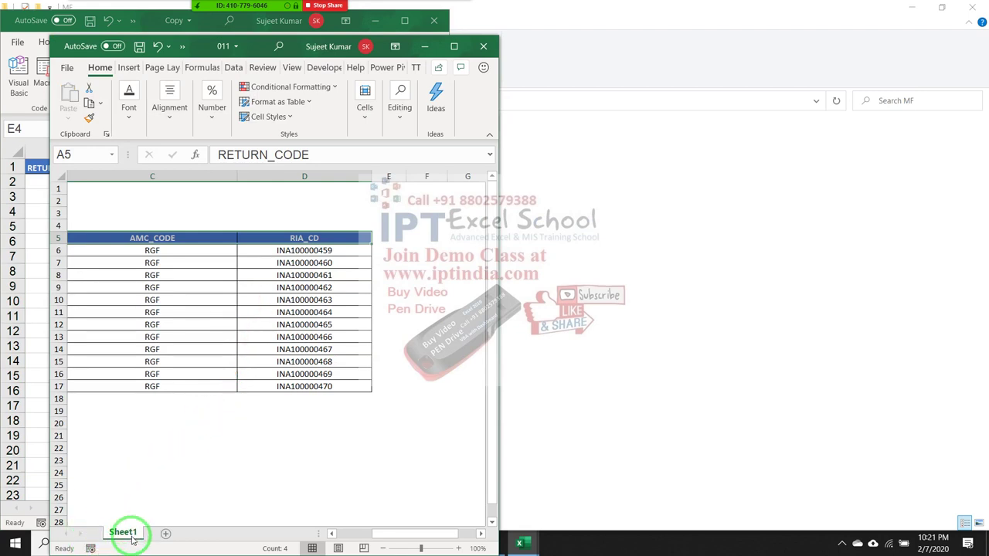
Bring the 011 workbook window to the front over the macro code.
drag(516, 124, 309, 214)
click(310, 275)
key(Home)
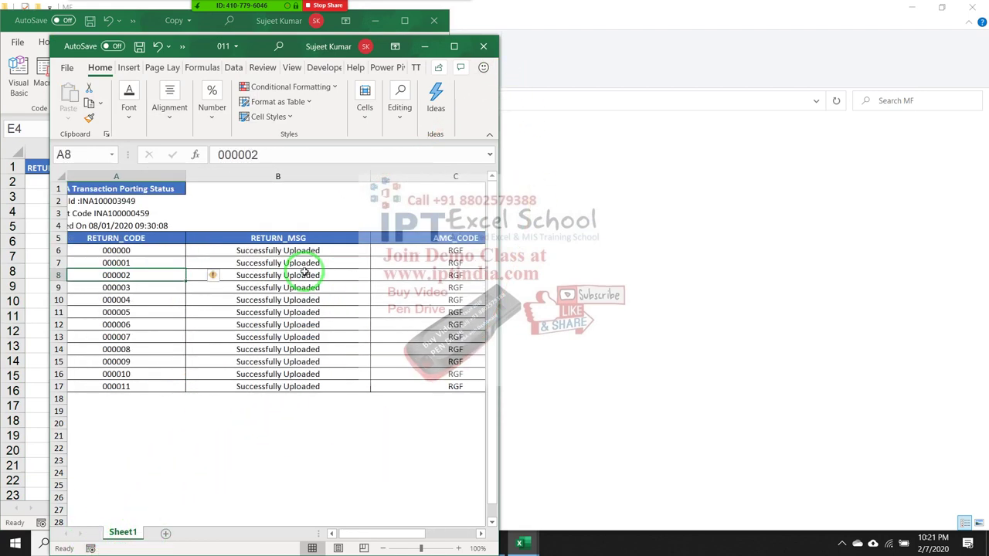
key(alt+Tab)
key(alt+Tab)
key(alt+Tab)
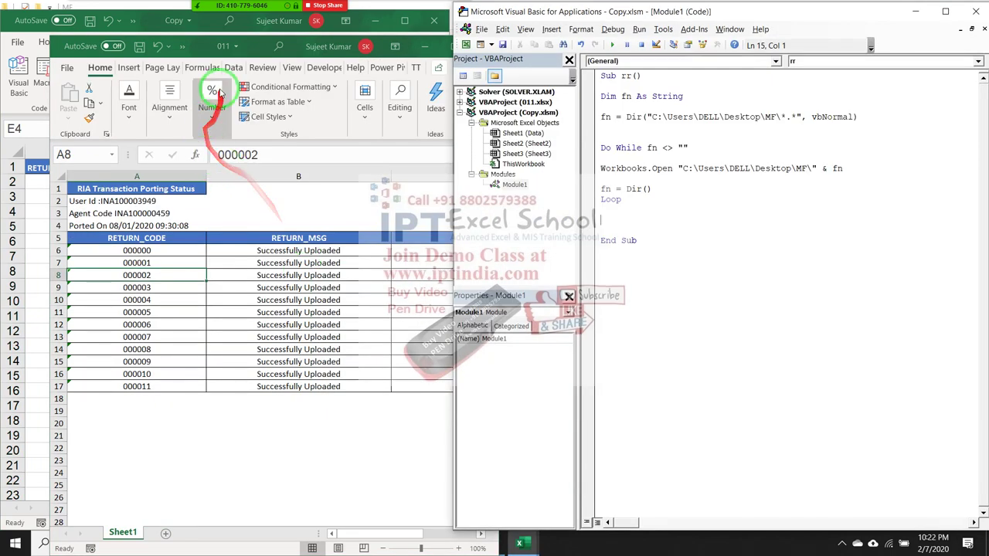
click(169, 46)
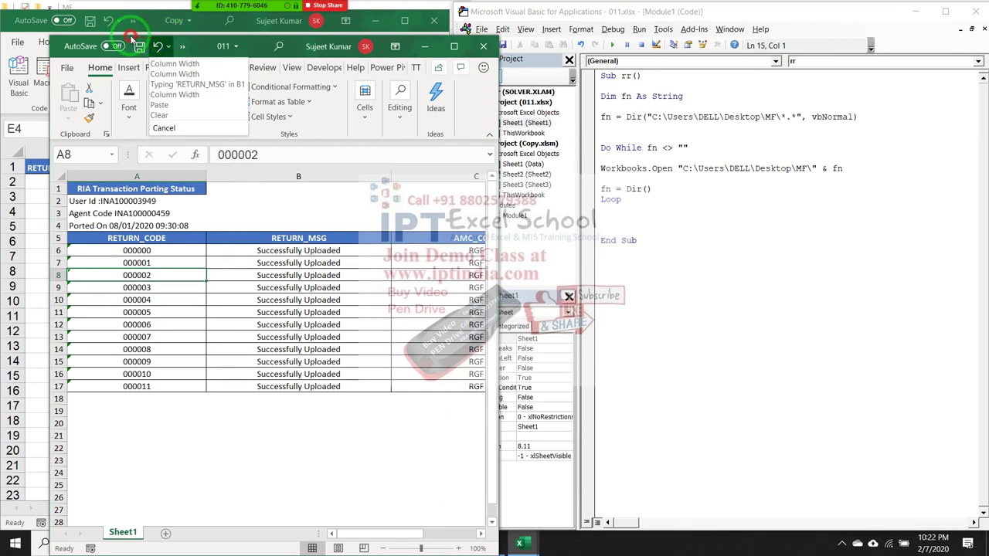
click(425, 45)
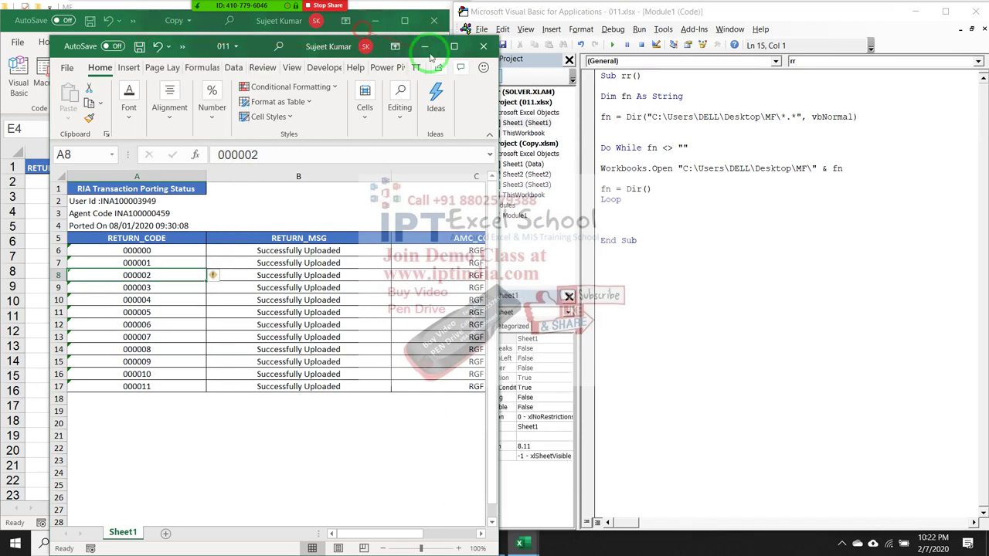
Inspect 011's header row, from RETURN_CODE in A5 to RIA_CD in D5.
click(97, 189)
click(98, 237)
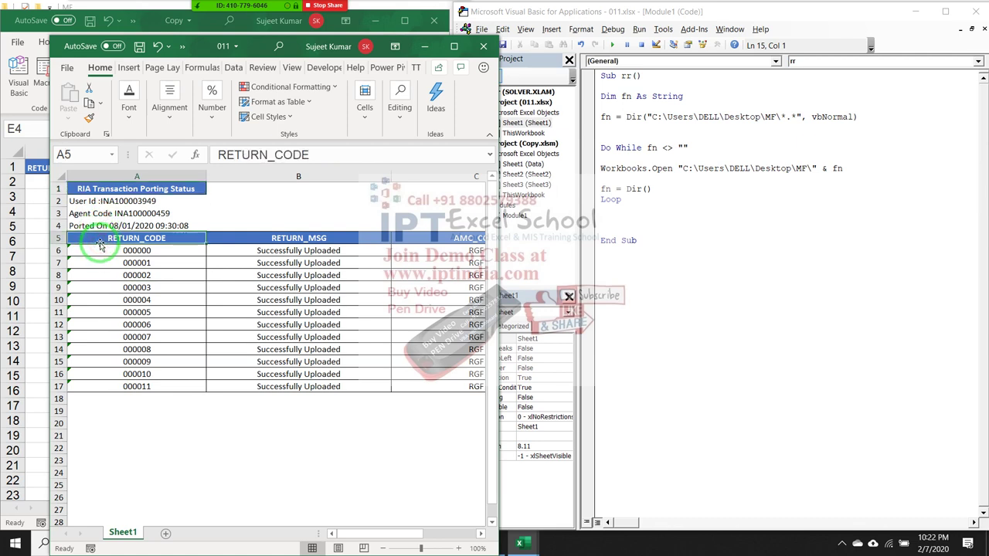
click(58, 238)
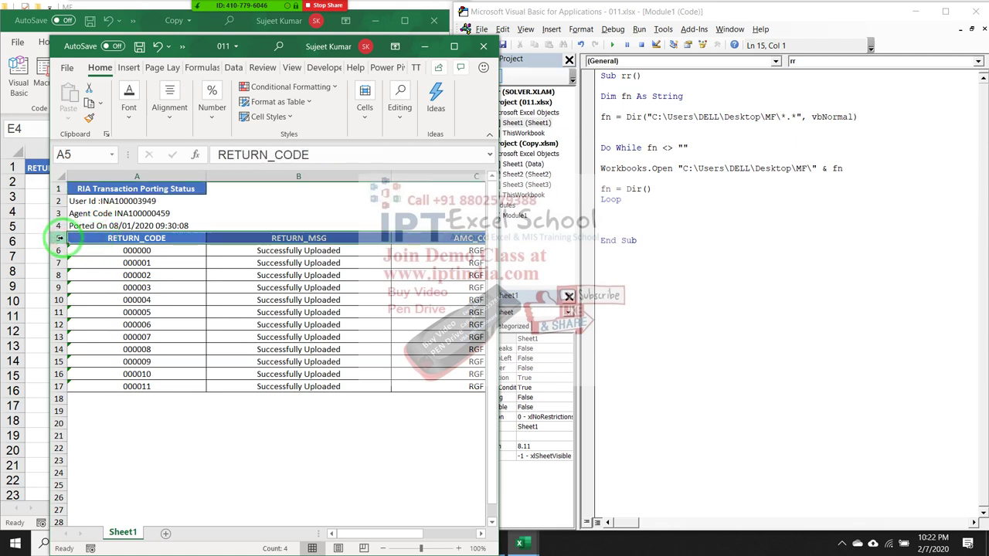
click(77, 240)
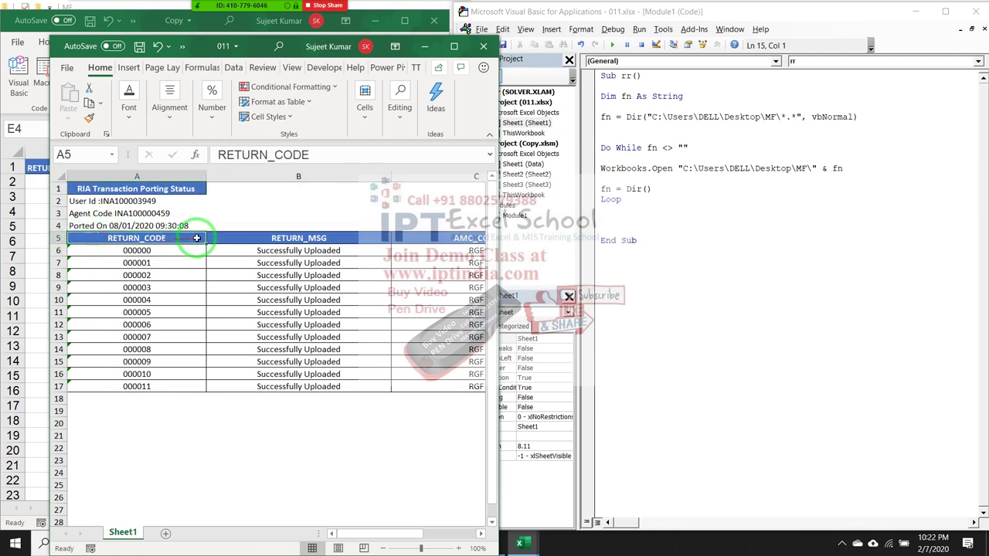
key(Right)
key(Right)
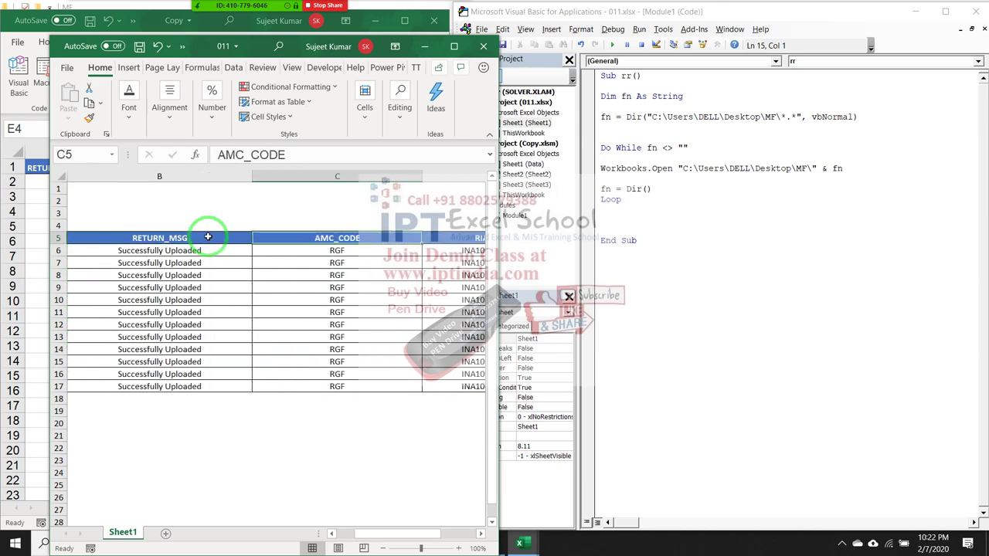
key(Right)
key(shift+Home)
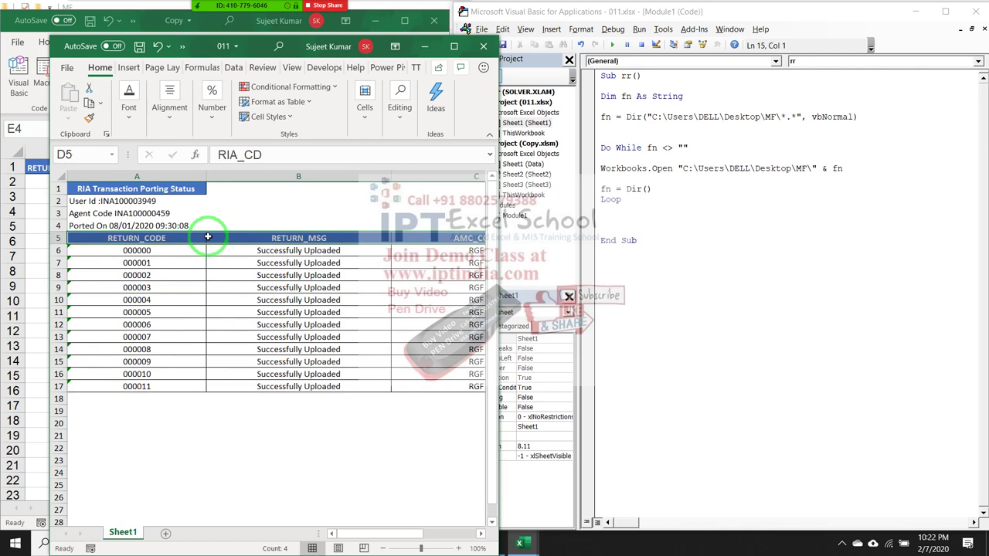
key(Right)
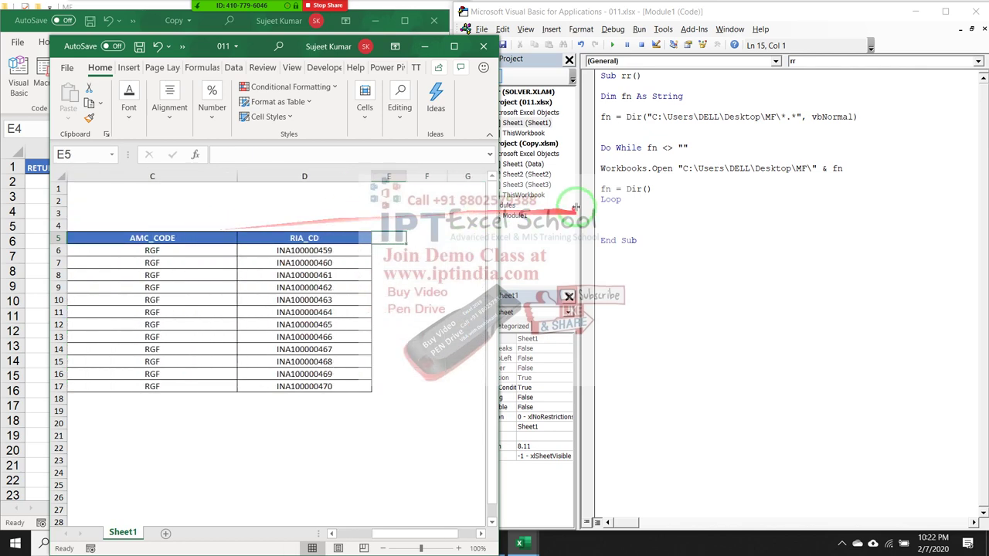
click(620, 178)
Insert Range("D65000").End(xlUp).Select on a new line after Workbooks.Open.
key(Return)
text(A)
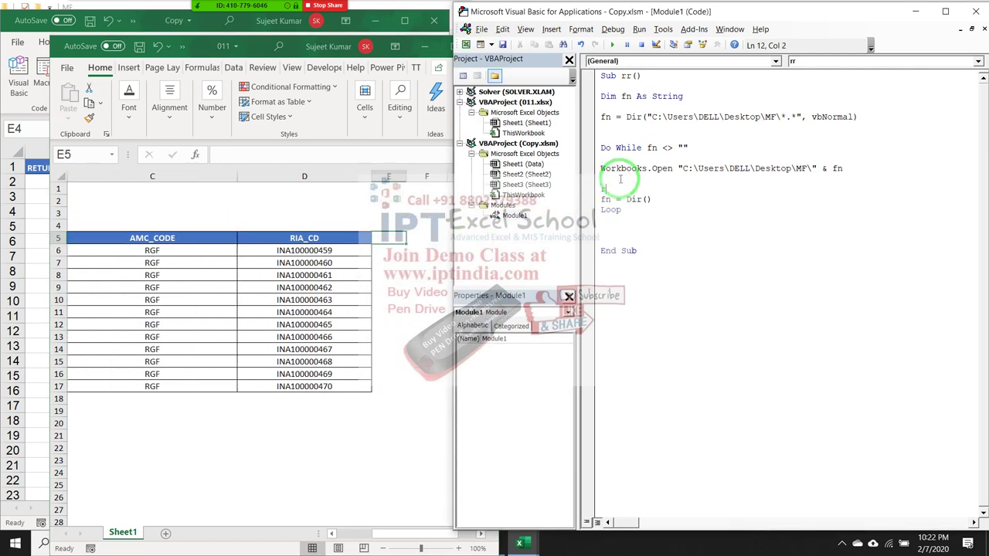
text(nge)
text(()
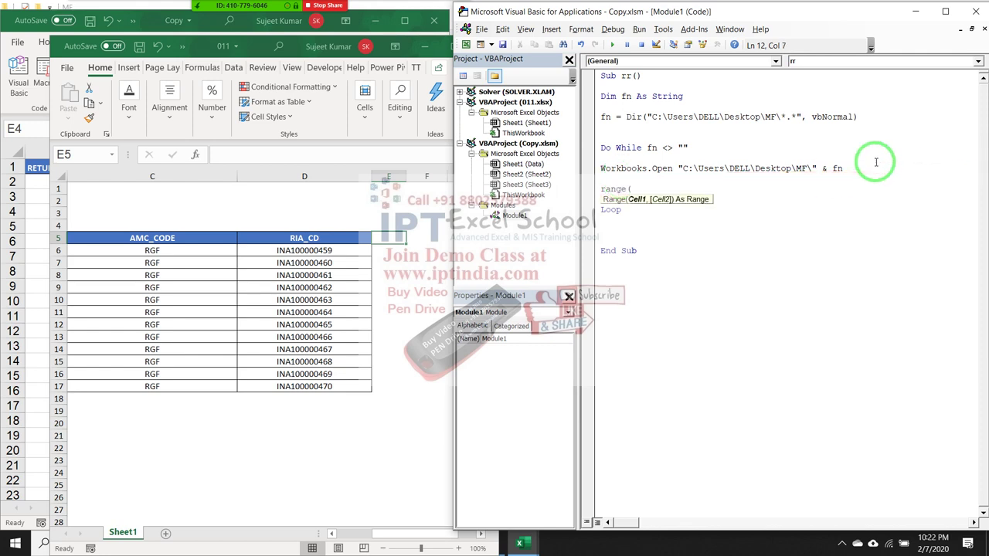
text(")
text(D65000"))
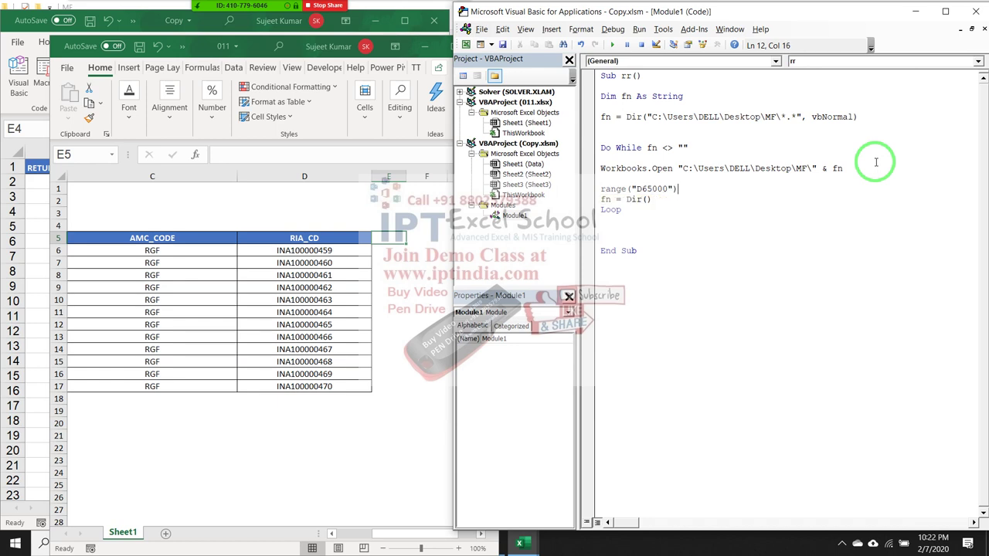
text(.en)
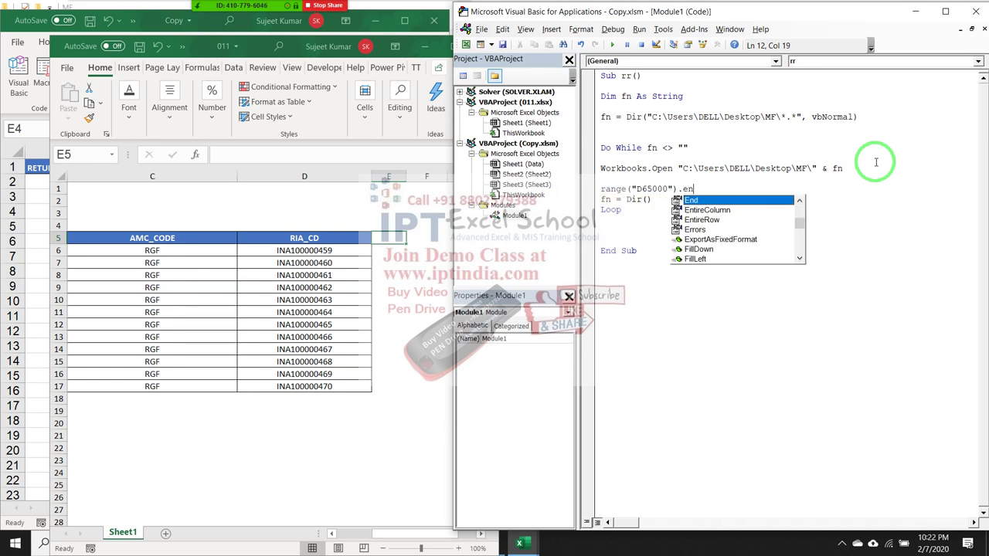
key(Tab)
text(()
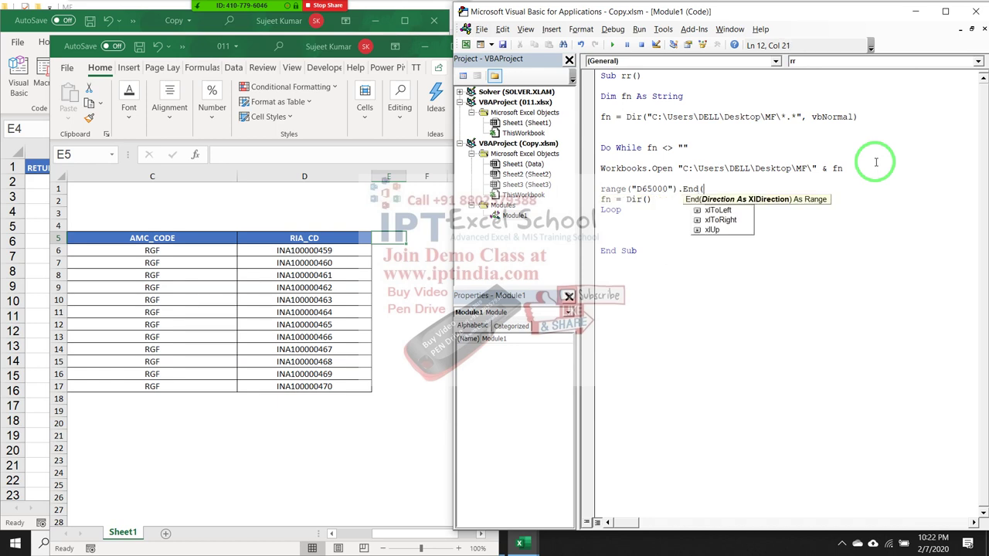
key(Down)
key(Down)
key(Down)
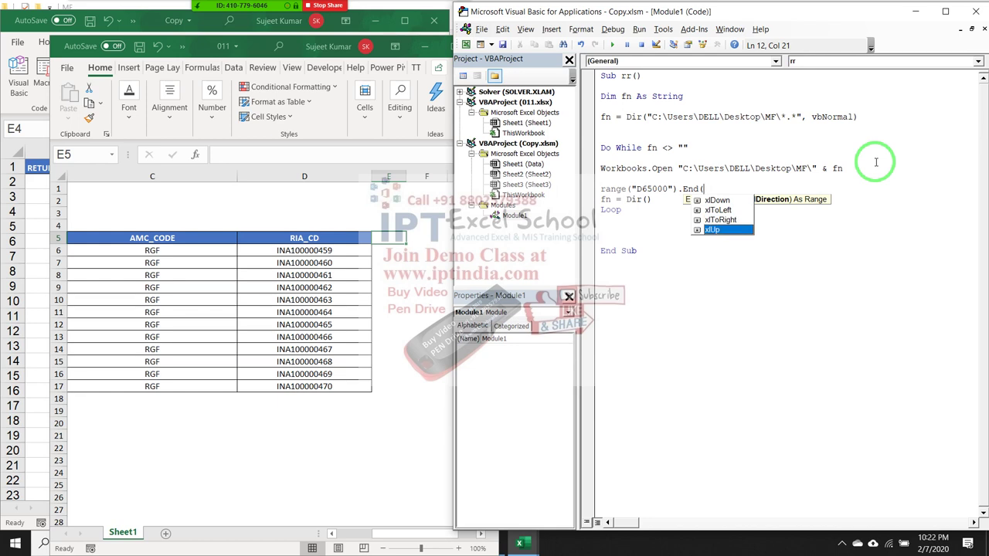
key(Tab)
text())
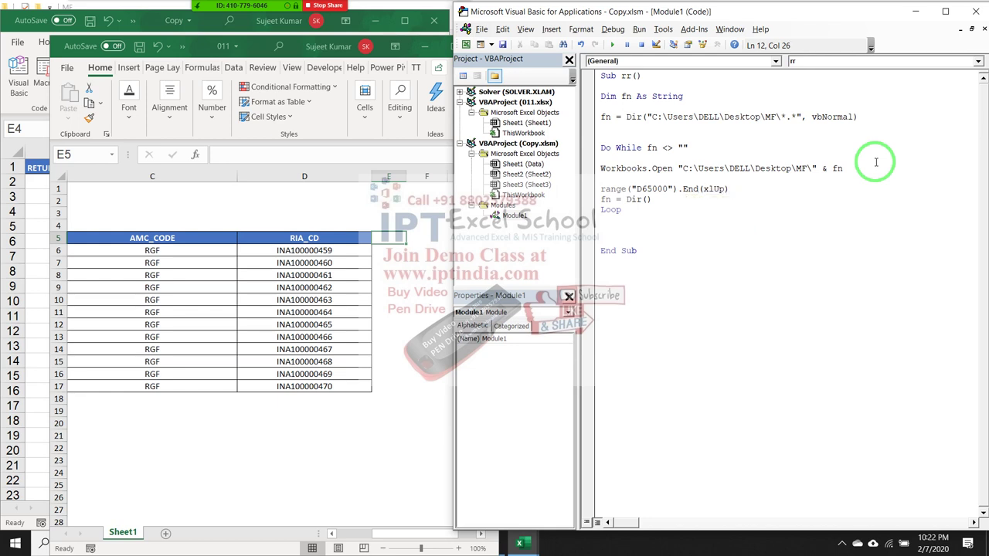
text(.Sel)
key(Tab)
key(Return)
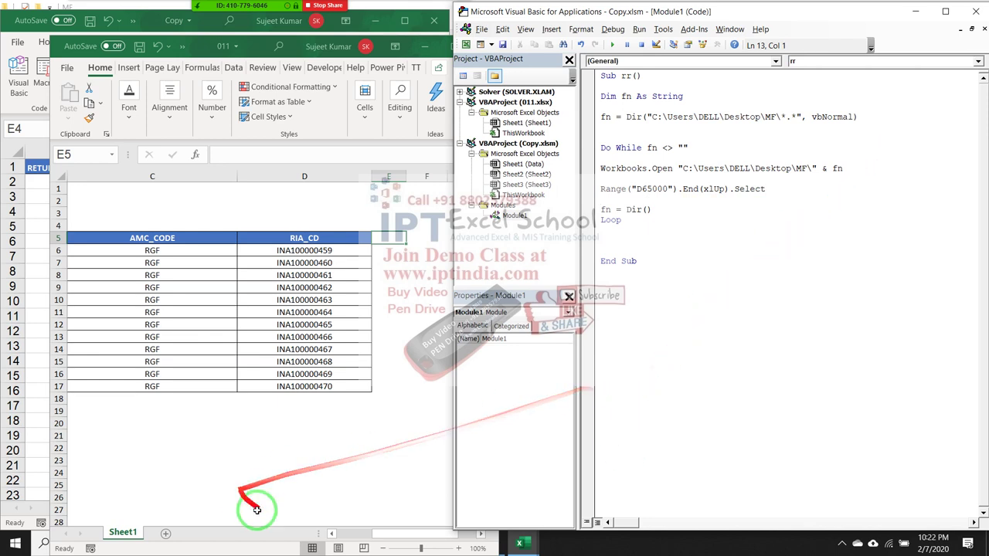
click(265, 511)
After checking the last filled cell D17, begin a Range(ActiveCell, ...) line.
key(ctrl+Up)
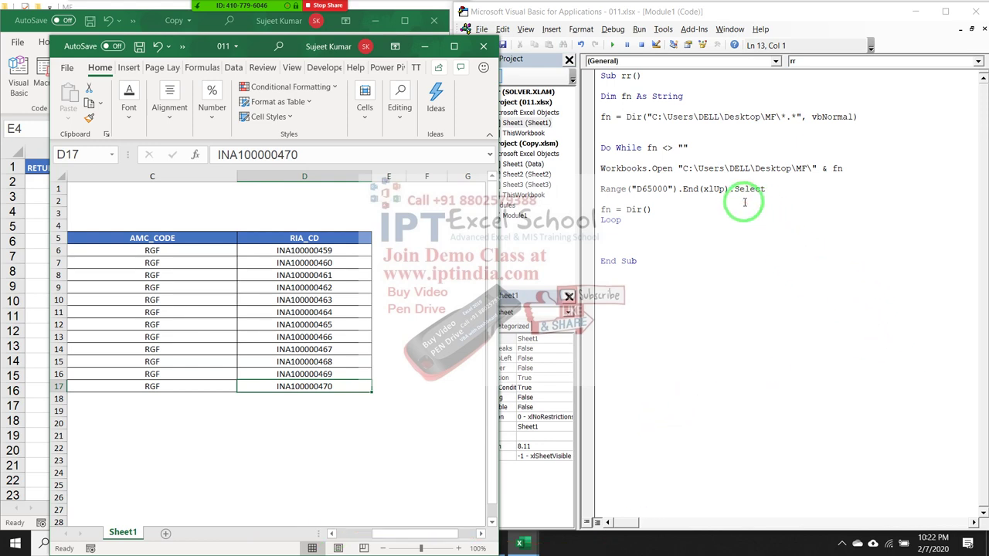
click(625, 196)
key(Return)
key(Up)
text(r)
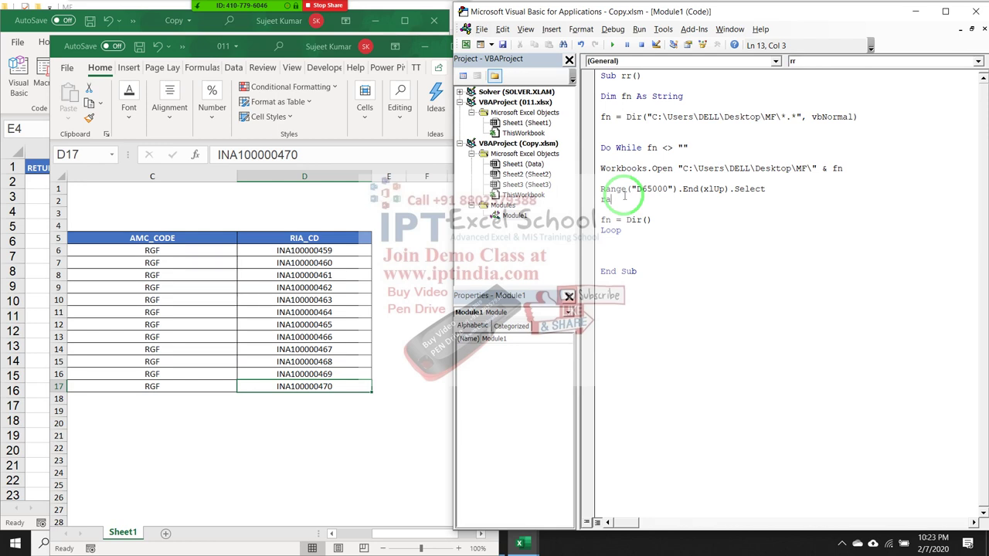
text(nge(")
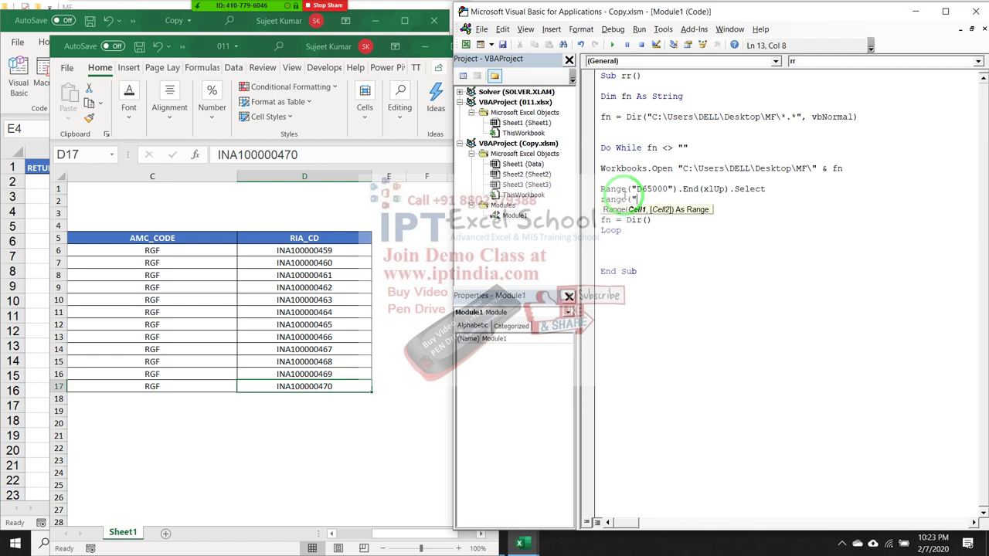
key(BackSpace)
text(ac)
text(tiv)
text(r)
key(BackSpace)
text(ecell)
text(,)
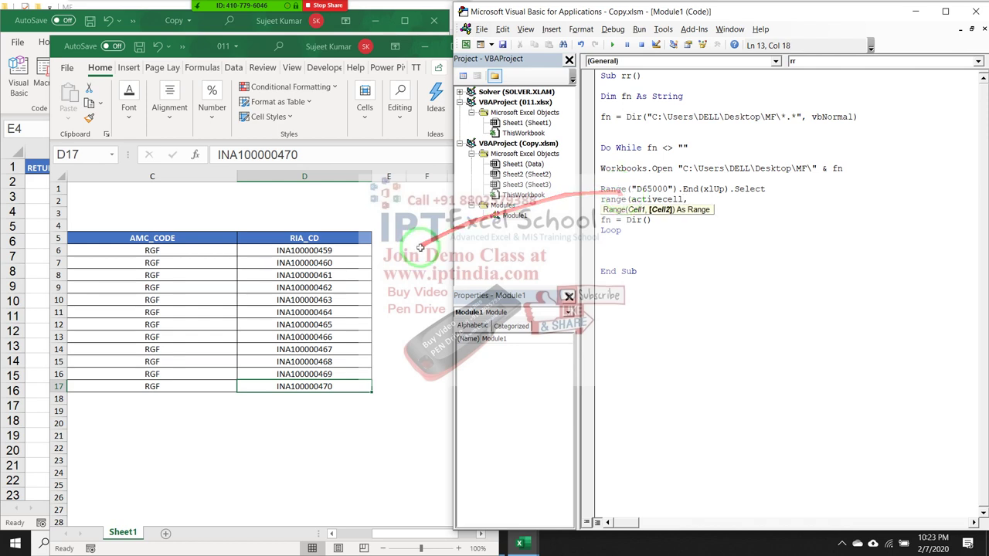
Complete the line as Range(ActiveCell, ActiveCell.End(xlToLeft)).Select.
click(335, 382)
text(active)
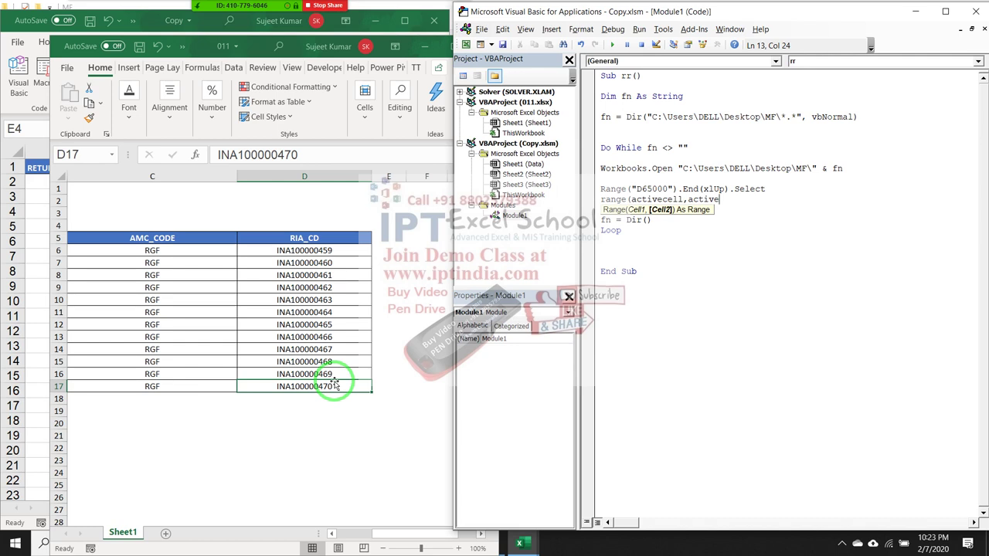
text(cell.em)
key(Down)
key(Down)
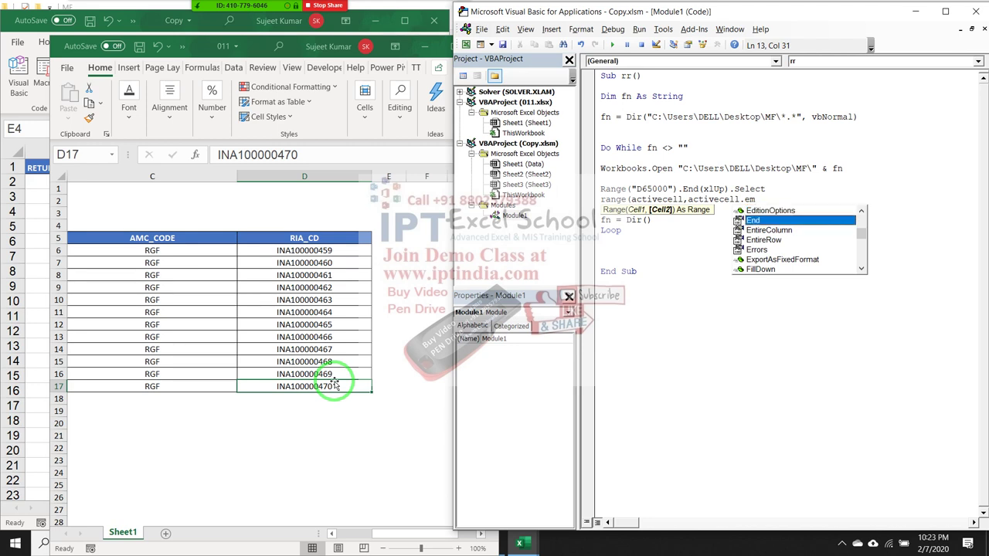
key(Tab)
text(()
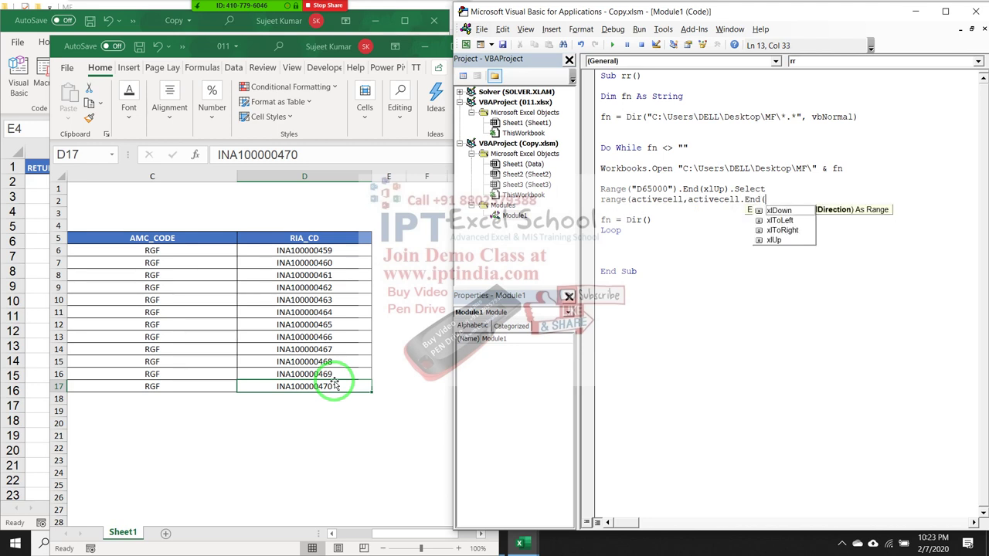
key(Down)
key(Down)
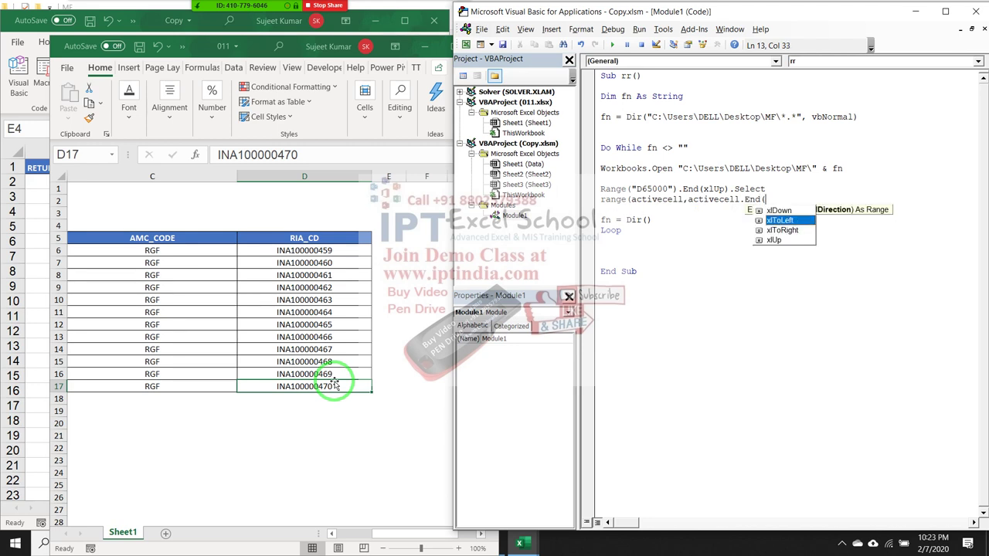
key(Tab)
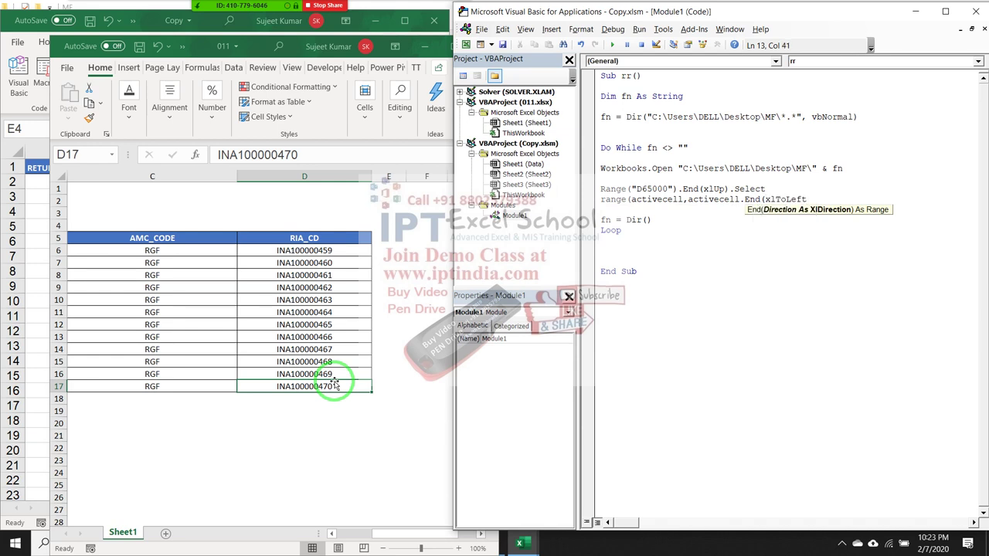
text()).sel)
key(Tab)
key(Return)
Add the line Range(Selection, Selection.End(xlUp)).Copy.
text(range()
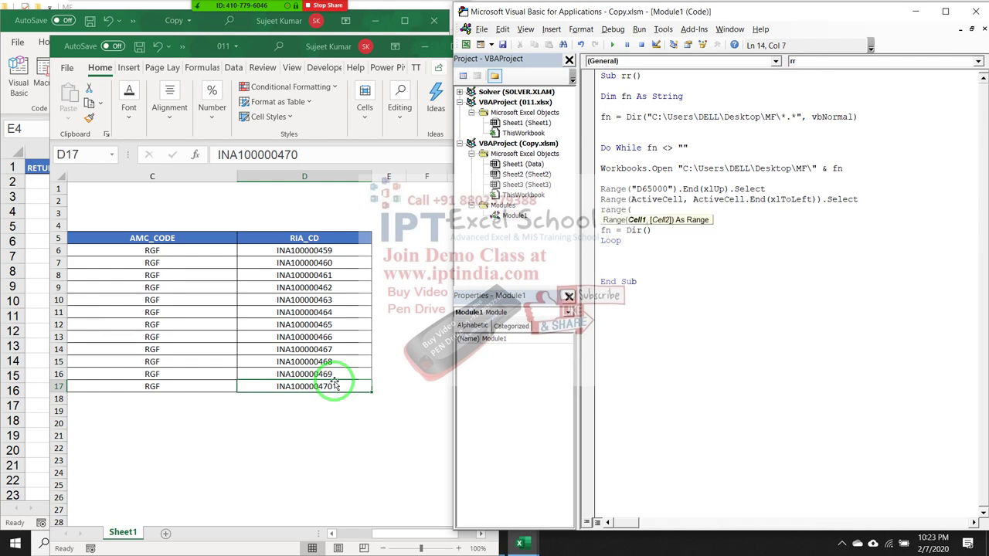
text(selection)
text(,)
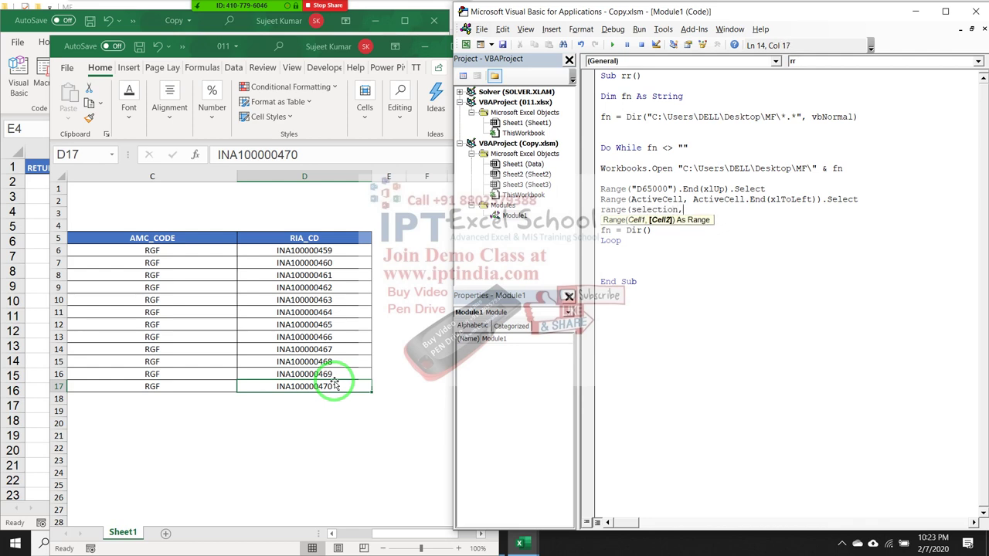
text(selection.)
text(end(xlup)))
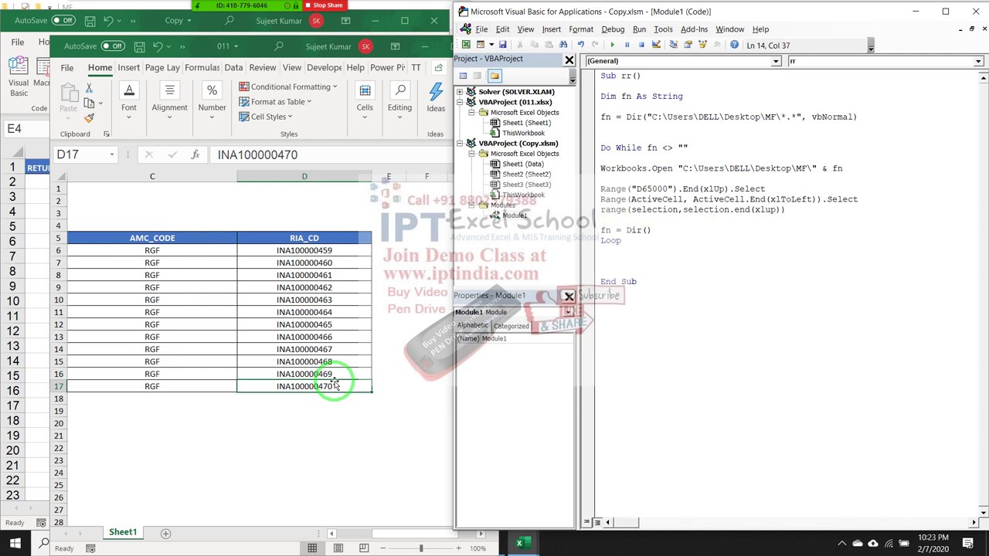
text(.Copy)
key(Return)
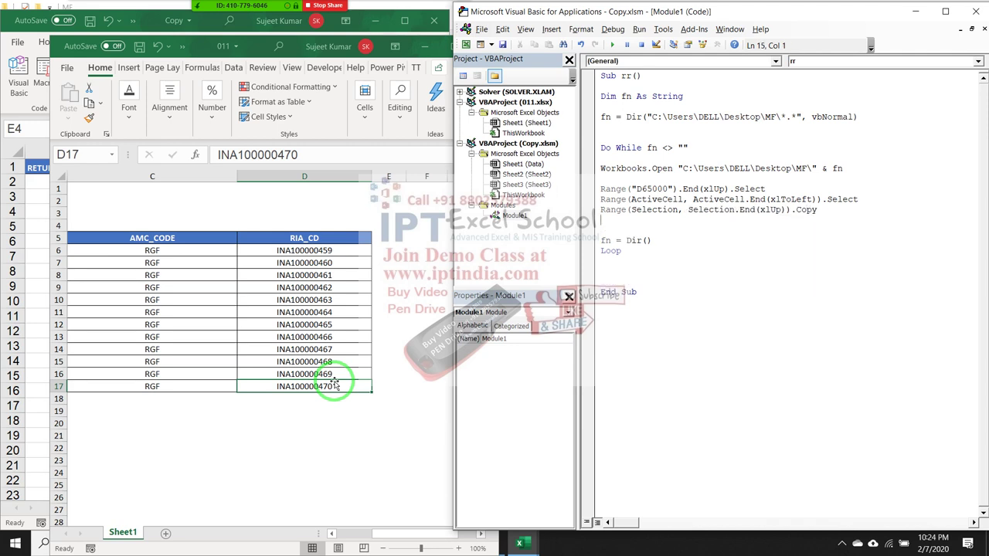
text(workbooks()
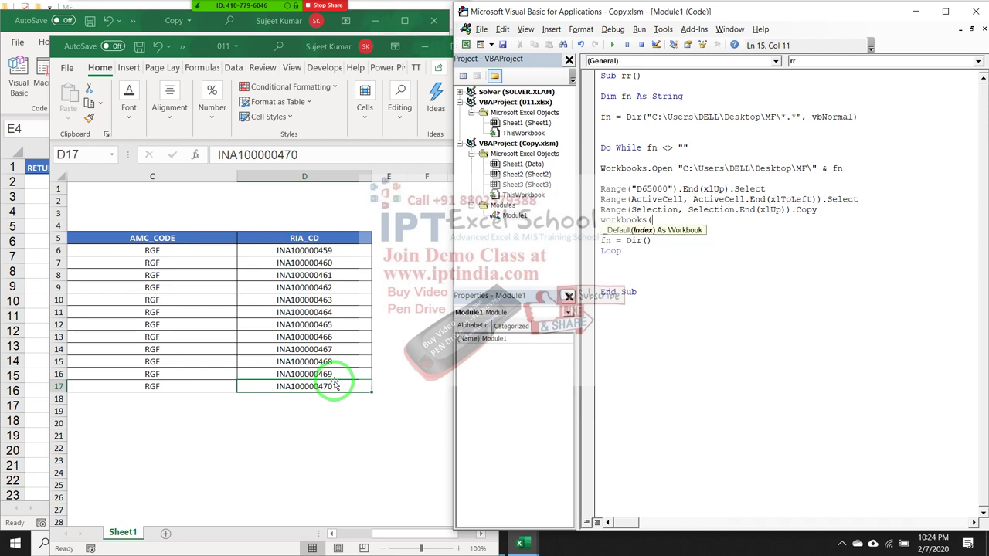
text(")
key(BackSpace)
key(BackSpace)
key(BackSpace)
key(BackSpace)
key(BackSpace)
key(BackSpace)
key(BackSpace)
key(BackSpace)
key(BackSpace)
key(BackSpace)
key(BackSpace)
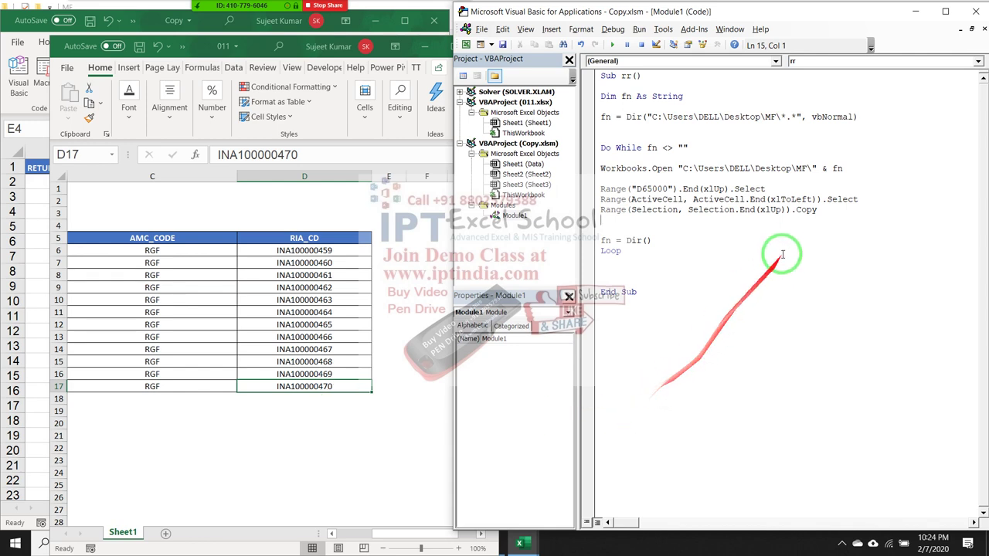
Append .Offset(1,0) to the copy range and start a Workbooks( line below.
click(785, 210)
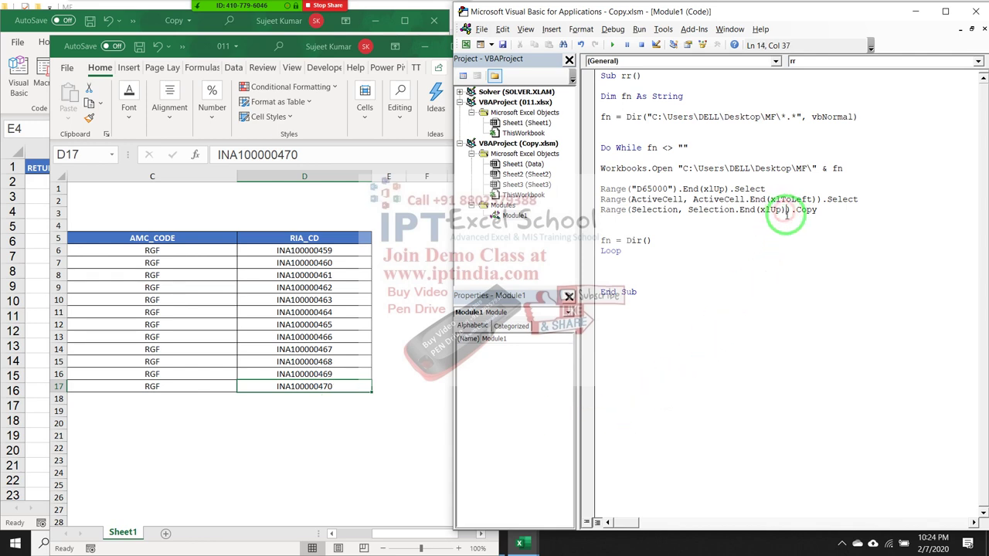
text(.offse)
text(t()
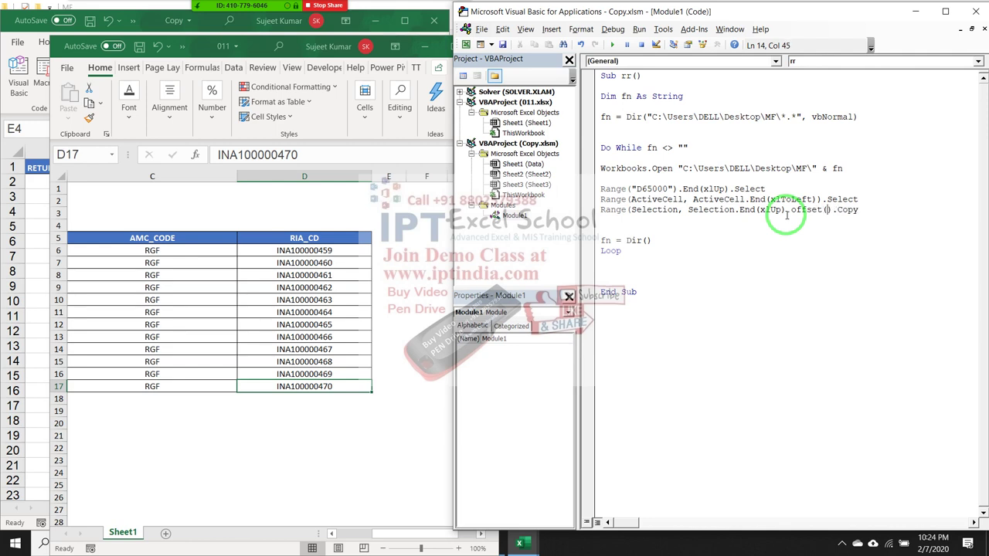
text(1,0)
text())
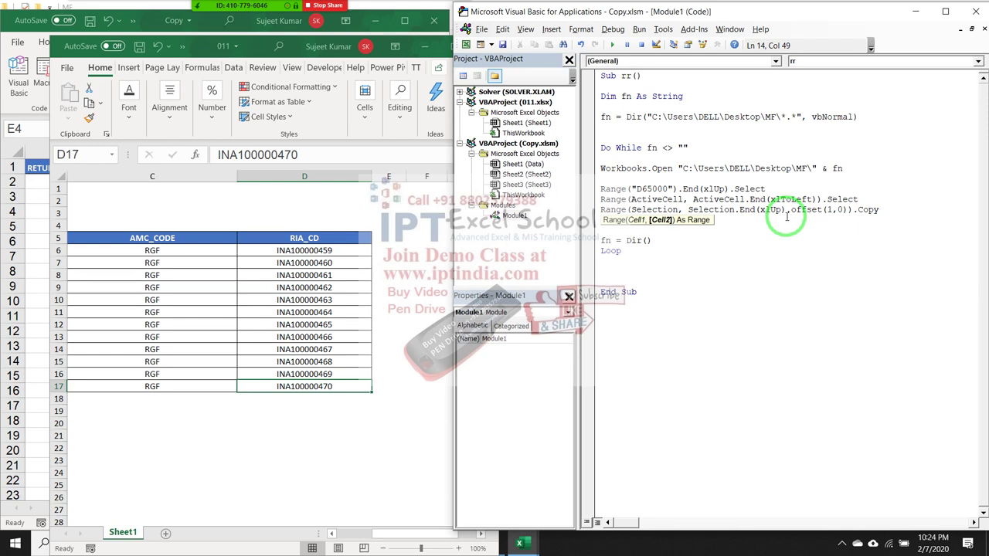
click(785, 240)
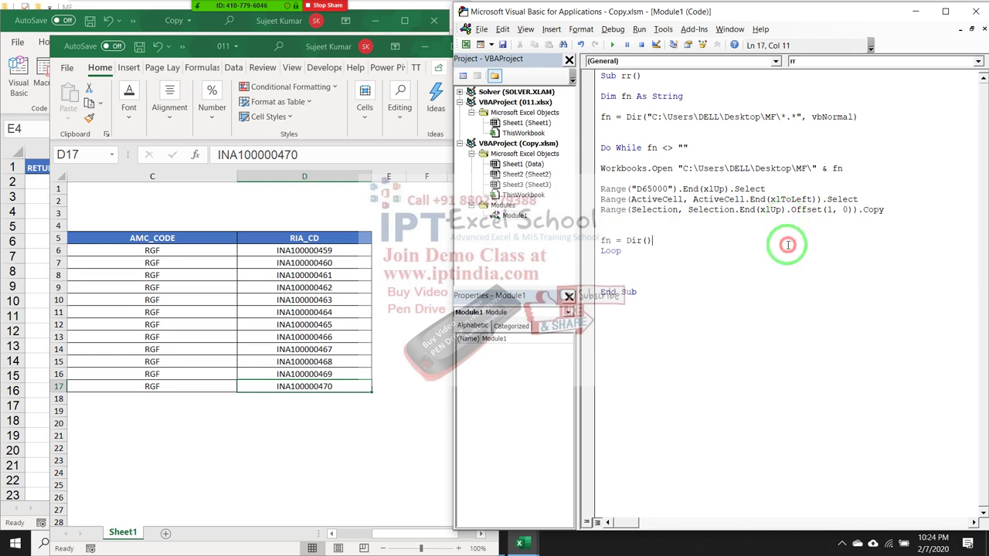
click(619, 222)
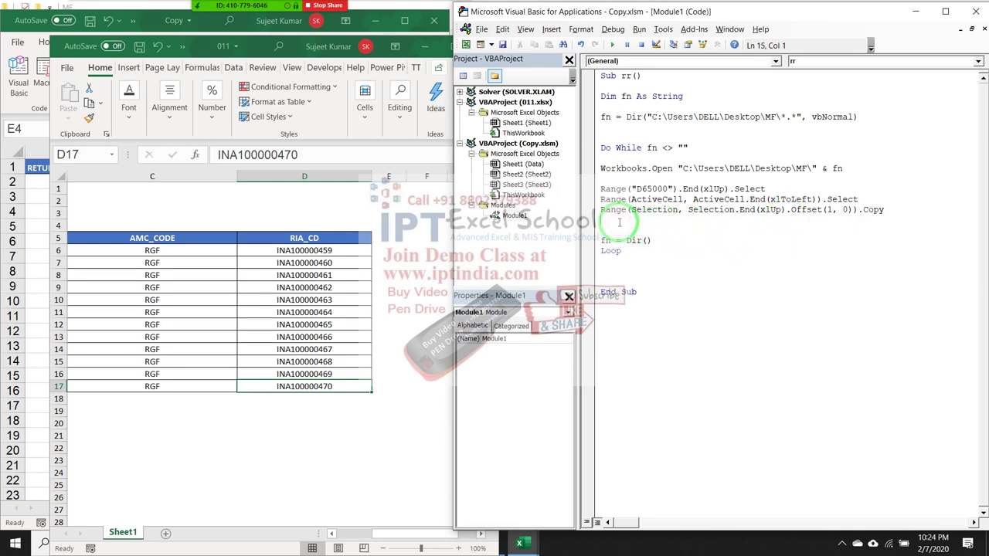
text(workbooks()
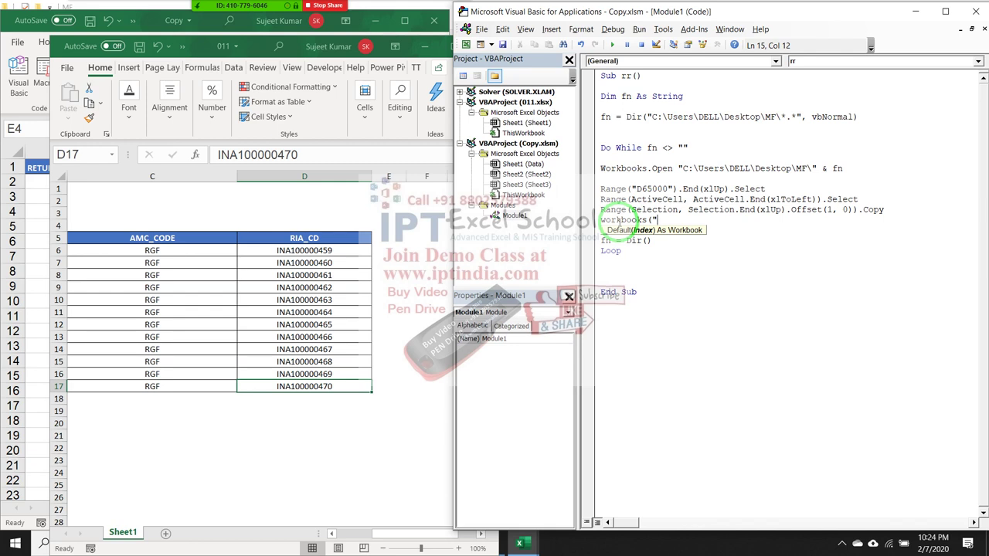
Complete Workbooks("Copy.xlsm").Sheets("Data").Range("A65000").End(xlUp).Offset(1,0).PasteSpecial.
text(opy.xlsm)
text().)
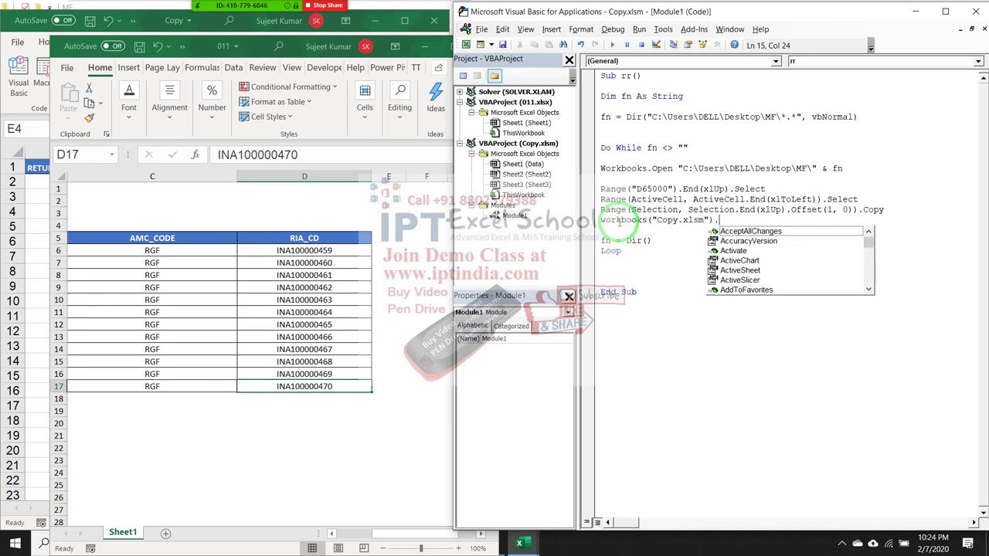
text(she)
key(Tab)
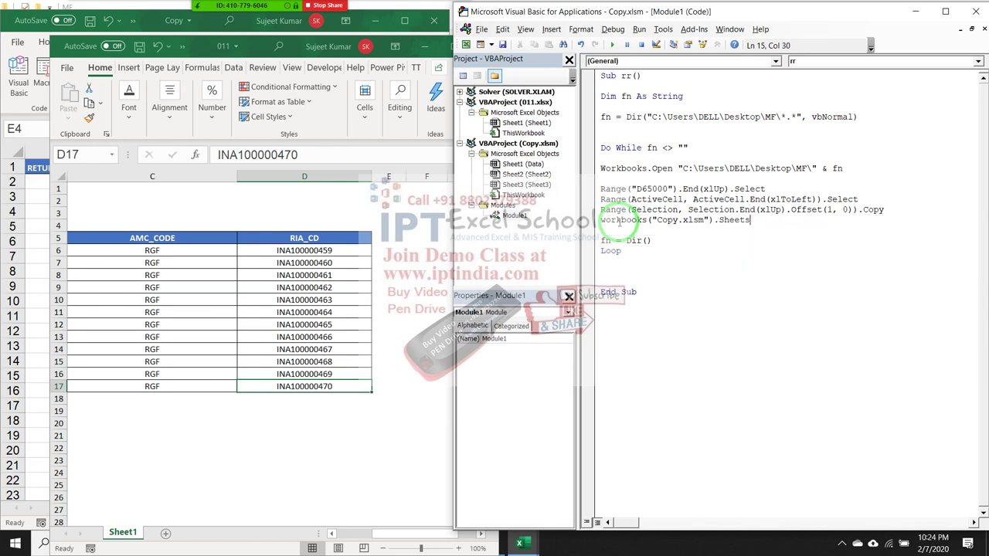
text(").Sheets)
text((")
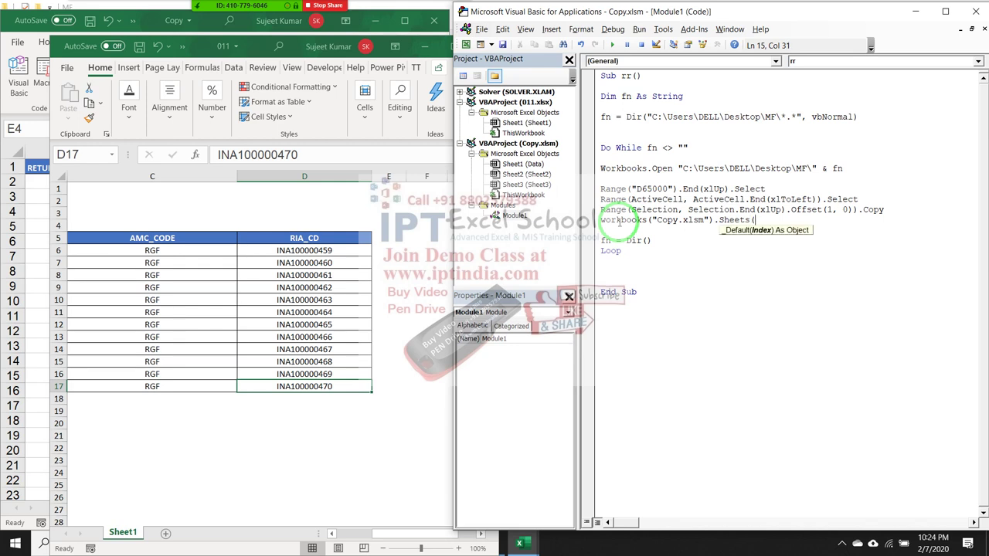
text(Data")
text().range(")
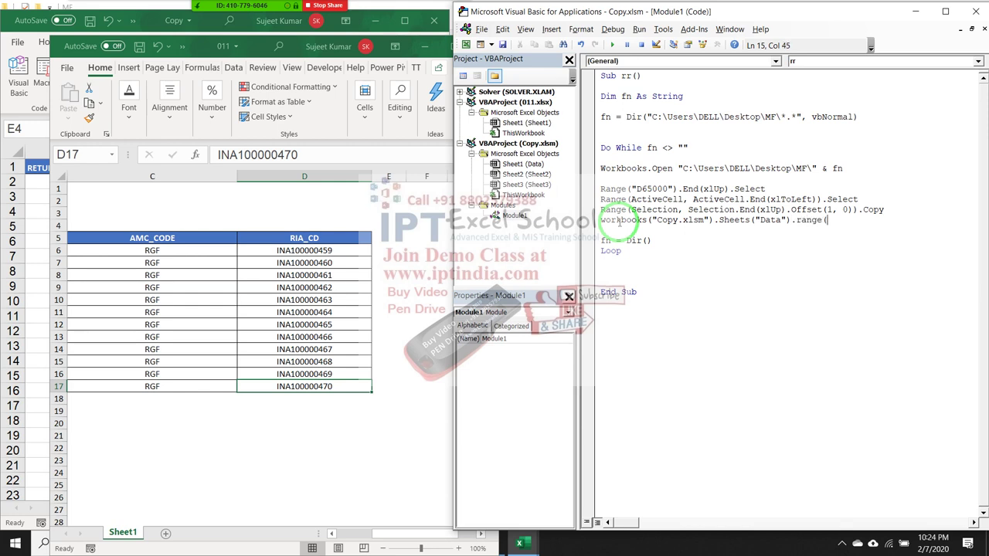
text(A65000)
text("))
text(.end()
text(zl)
key(BackSpace)
key(BackSpace)
text(xlup)
text().of)
text(fset)
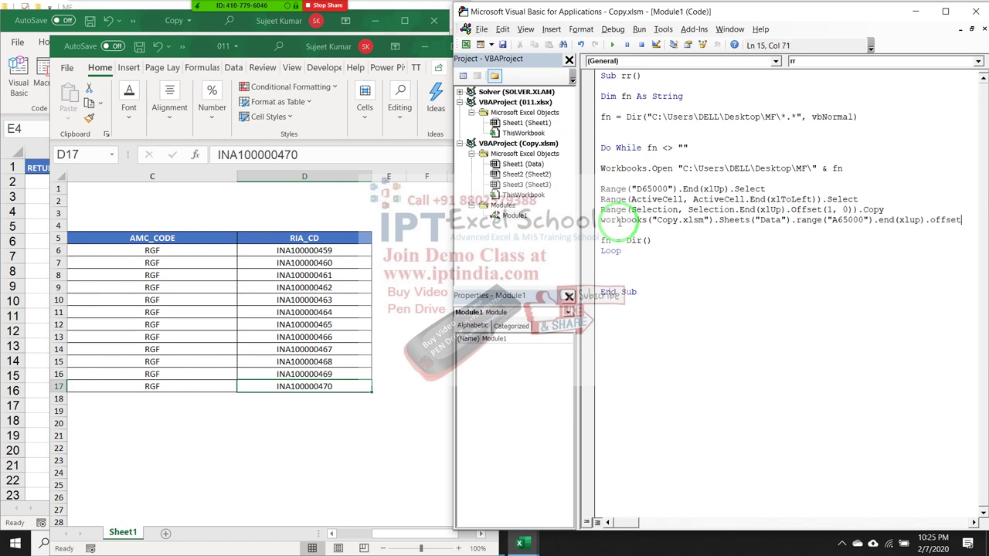
text((1,)
text(0).pastespe)
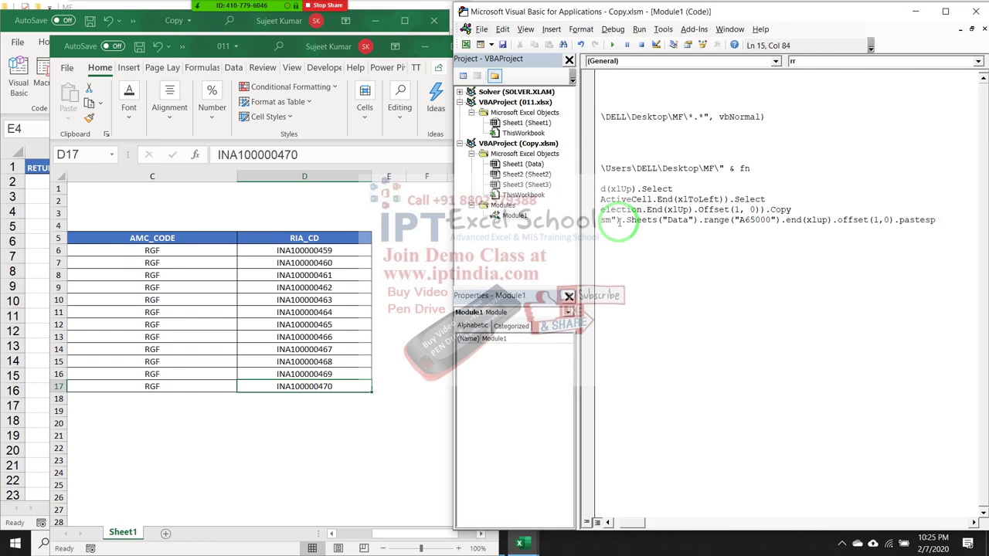
text(ci)
text(al)
key(Return)
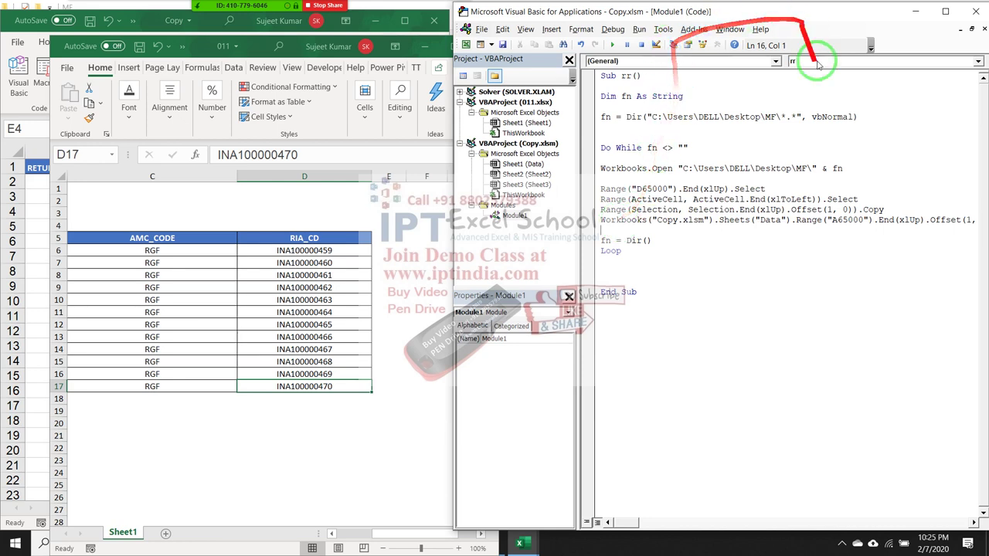
Add ActiveWorkbook.Close False on the following line.
key(BackSpace)
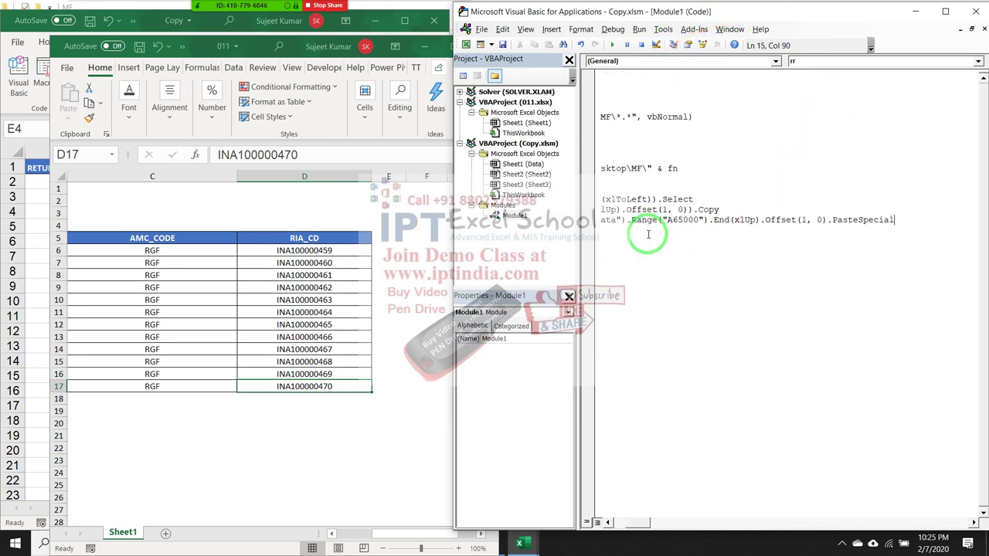
key(Return)
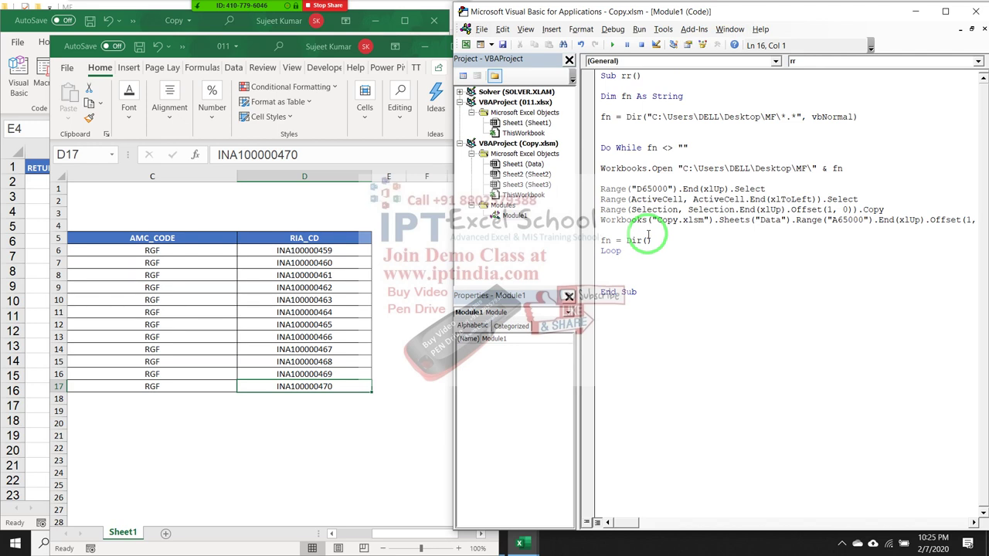
text(act)
text(iveworkbook)
text(.Close)
text( false)
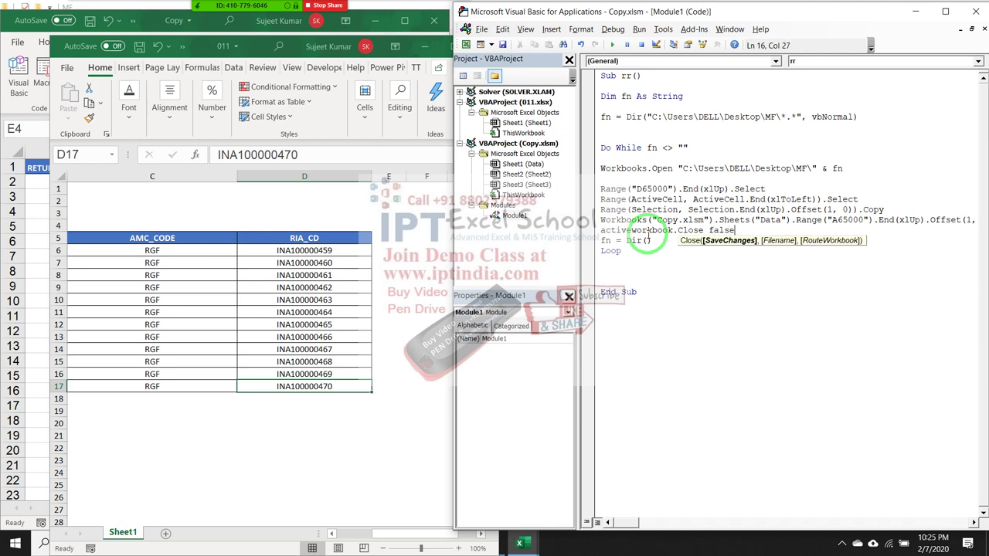
Review the Close False line and restore the Excel and code windows.
key(Down)
key(Up)
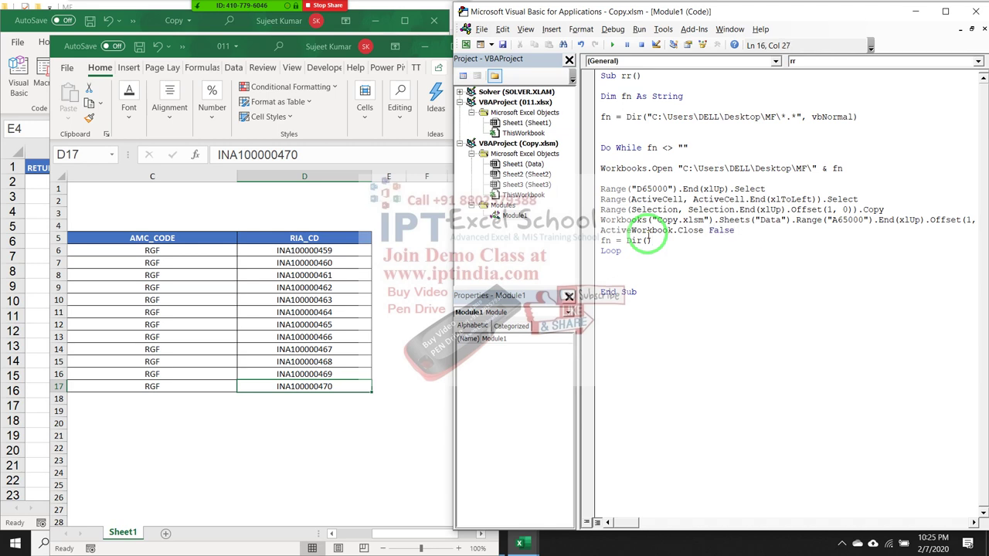
click(603, 231)
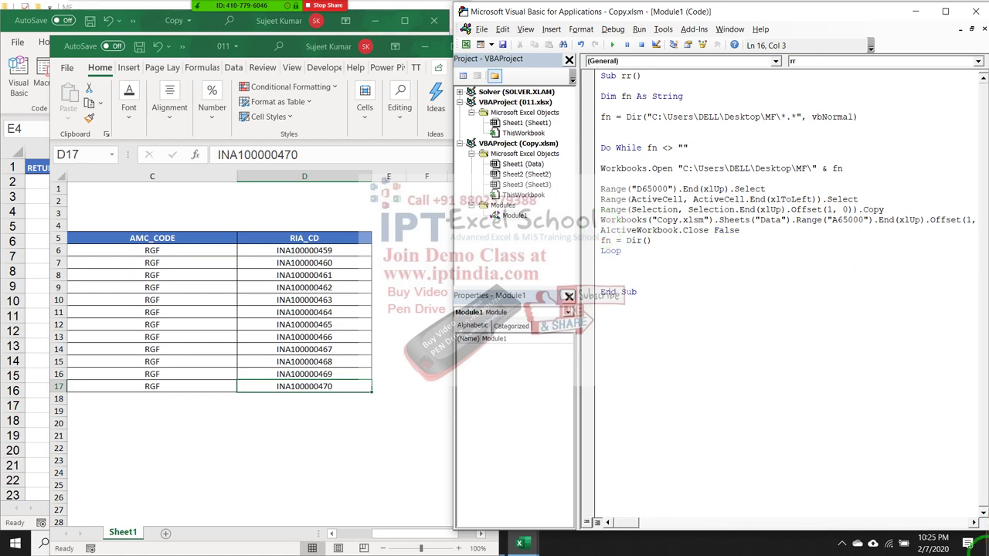
click(983, 543)
click(982, 541)
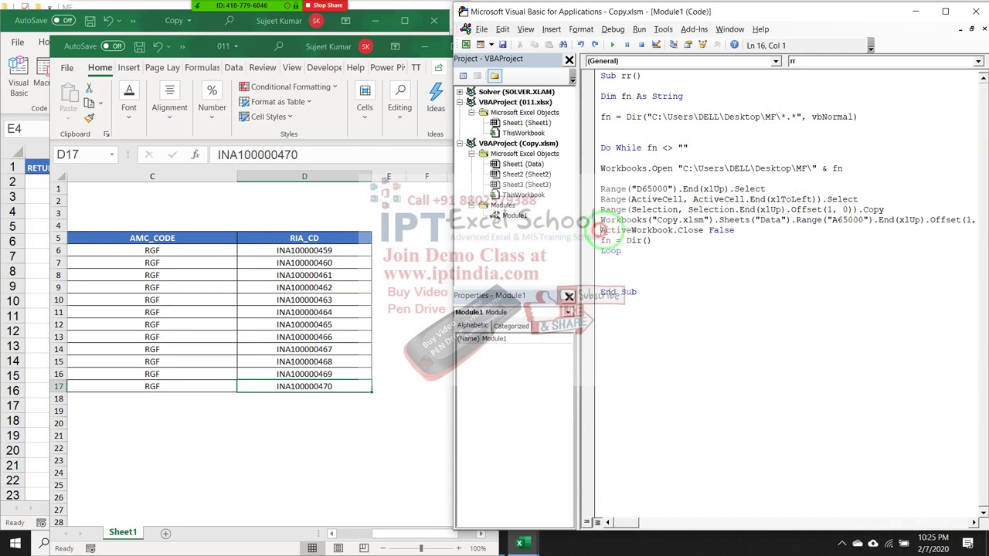
Insert Application.CutCopyMode = False above ActiveWorkbook.Close False.
click(601, 230)
key(Return)
click(609, 231)
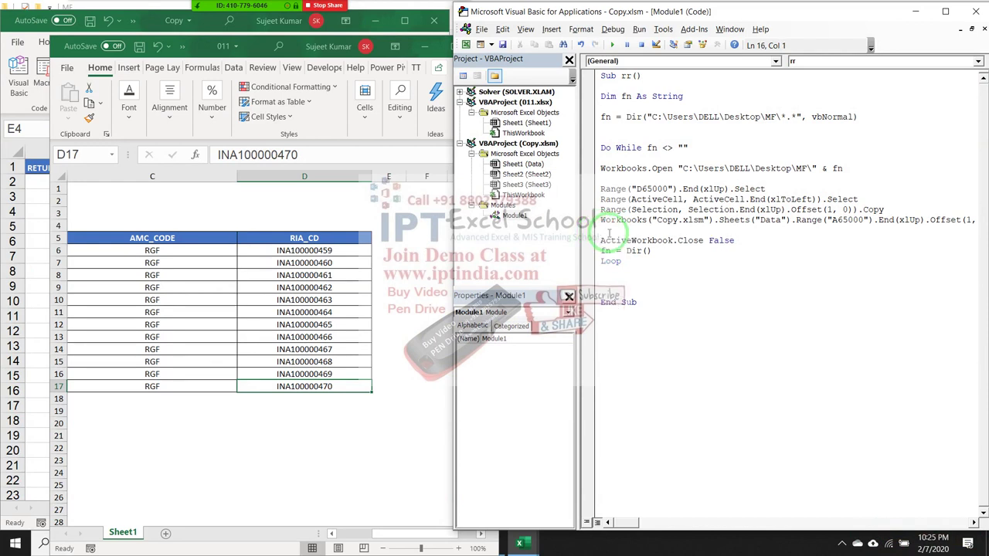
text(application)
text(.cut)
key(Tab)
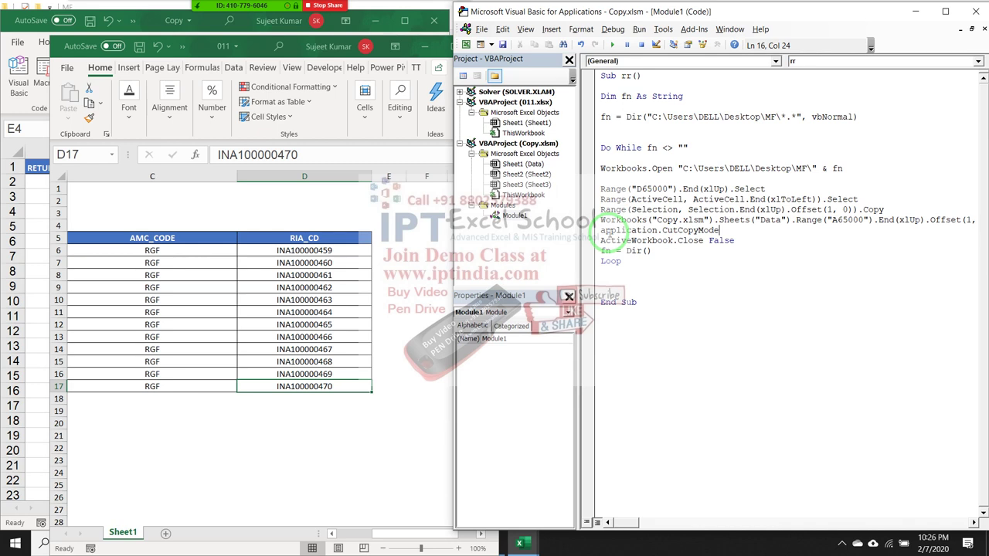
text(=false)
key(Tab)
key(BackSpace)
key(BackSpace)
key(BackSpace)
key(BackSpace)
text(alse)
click(680, 291)
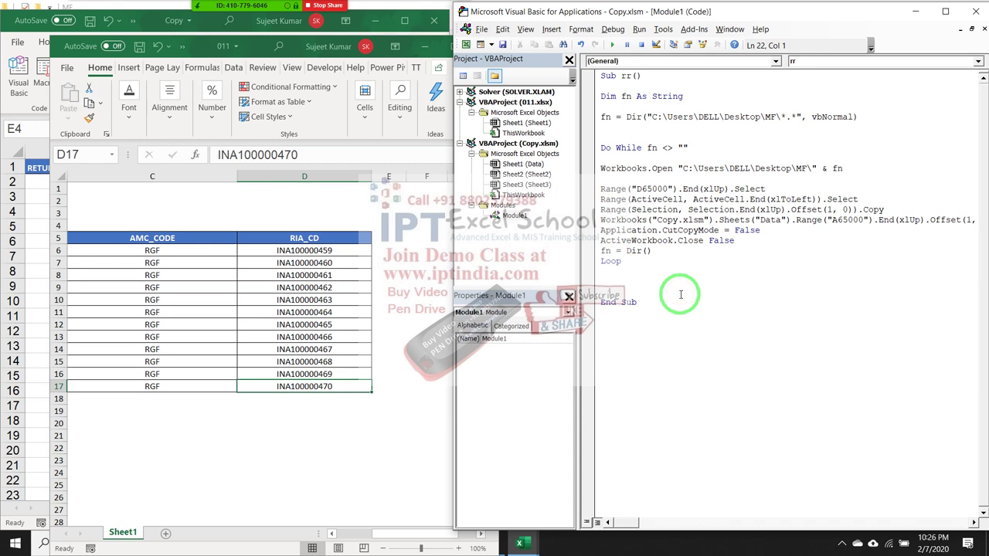
click(605, 251)
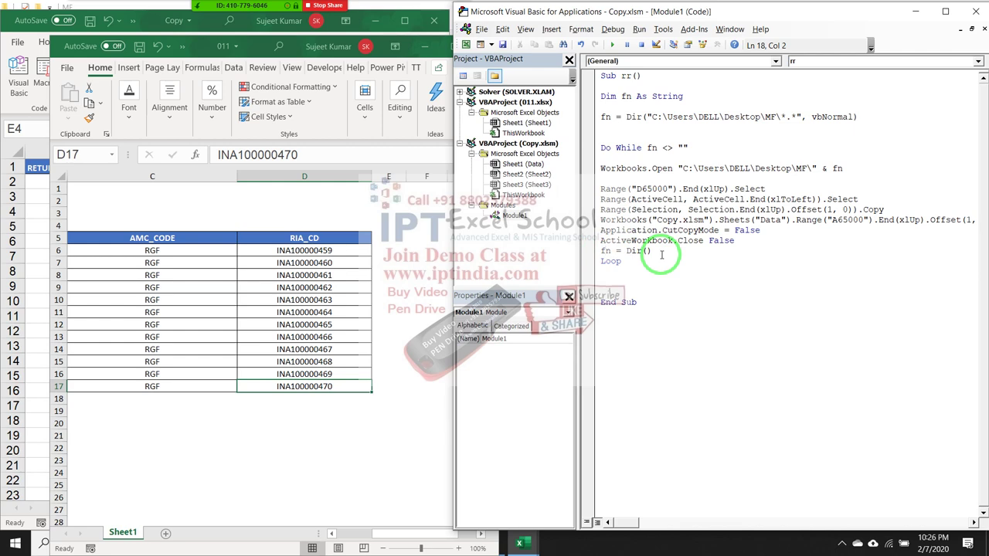
Close workbook 011, select A2 on the Data sheet, and run the rr macro.
click(363, 307)
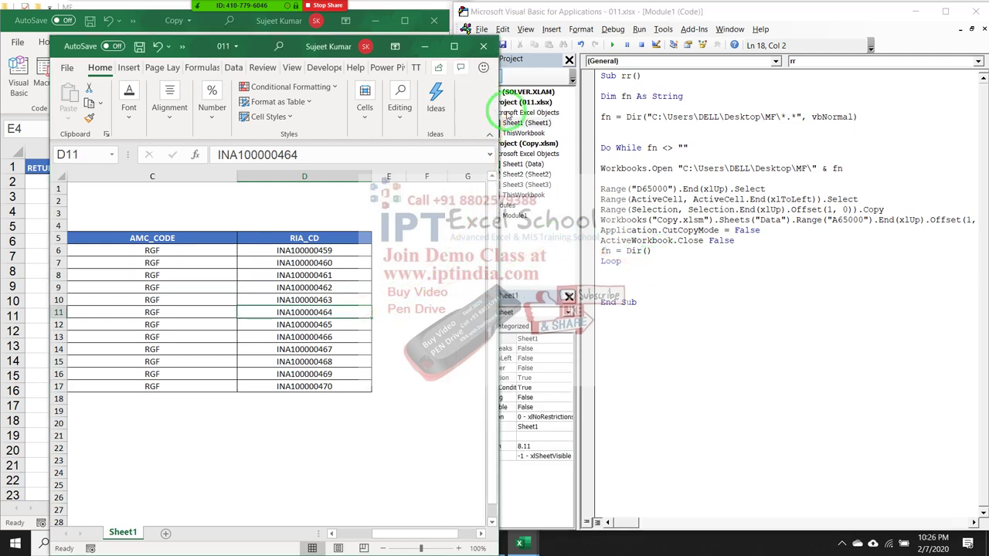
click(484, 47)
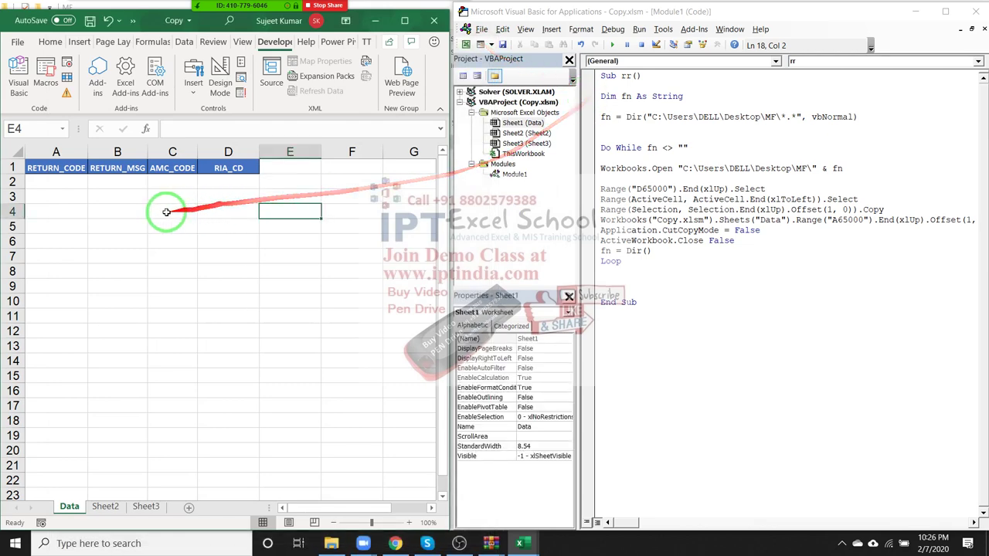
click(56, 181)
click(646, 199)
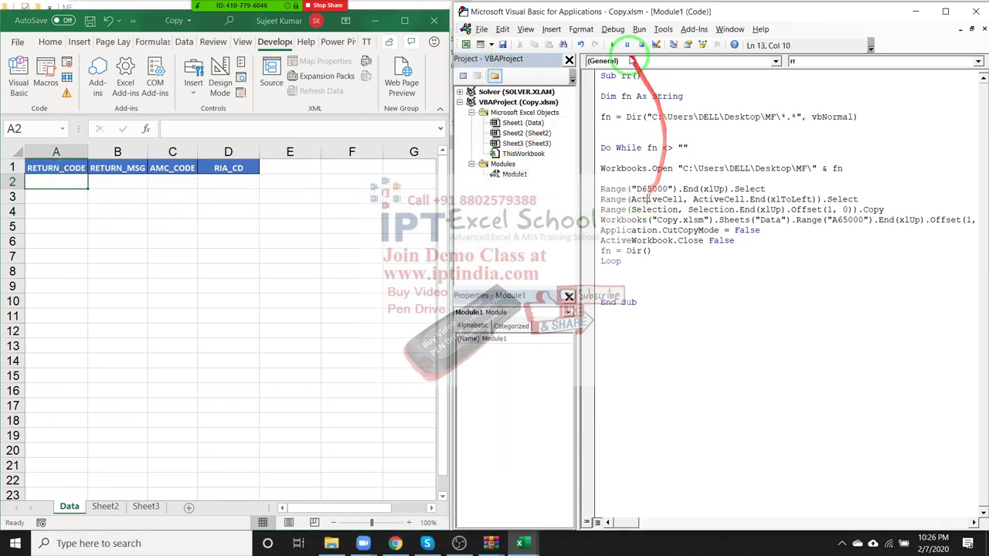
click(614, 46)
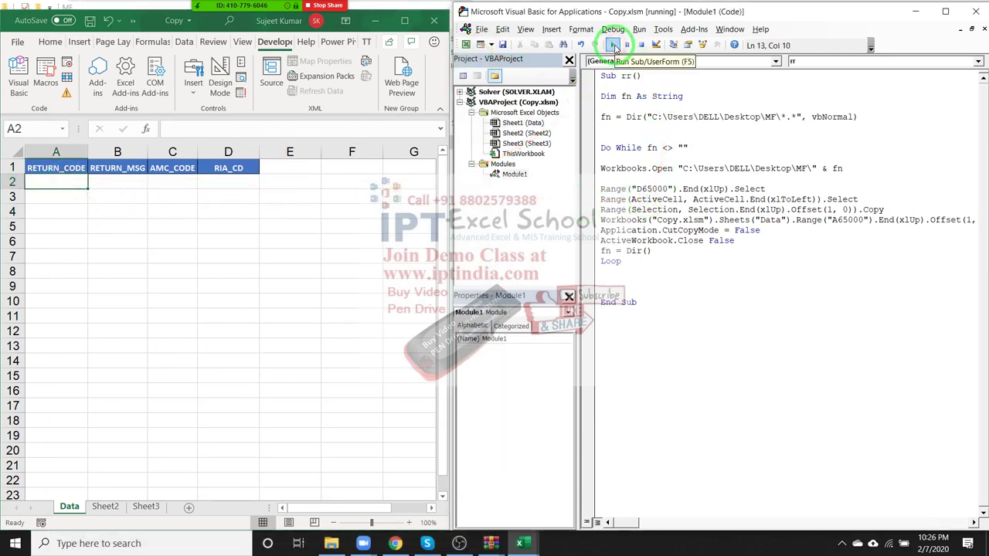
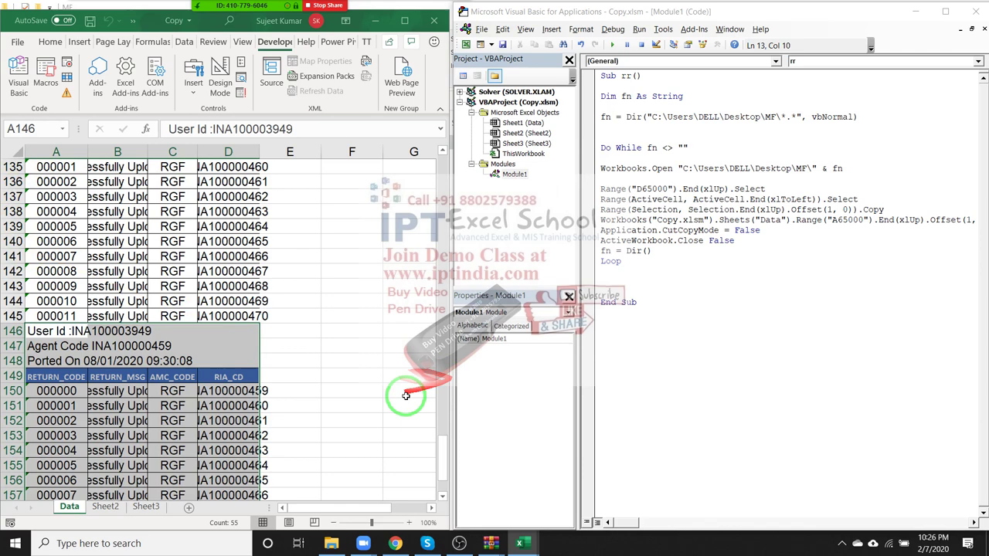
Scroll to the top and trial-select the table upward from D17, then return to A1.
scroll(410, 394, down, 3)
scroll(417, 426, up, 7)
scroll(420, 427, up, 14)
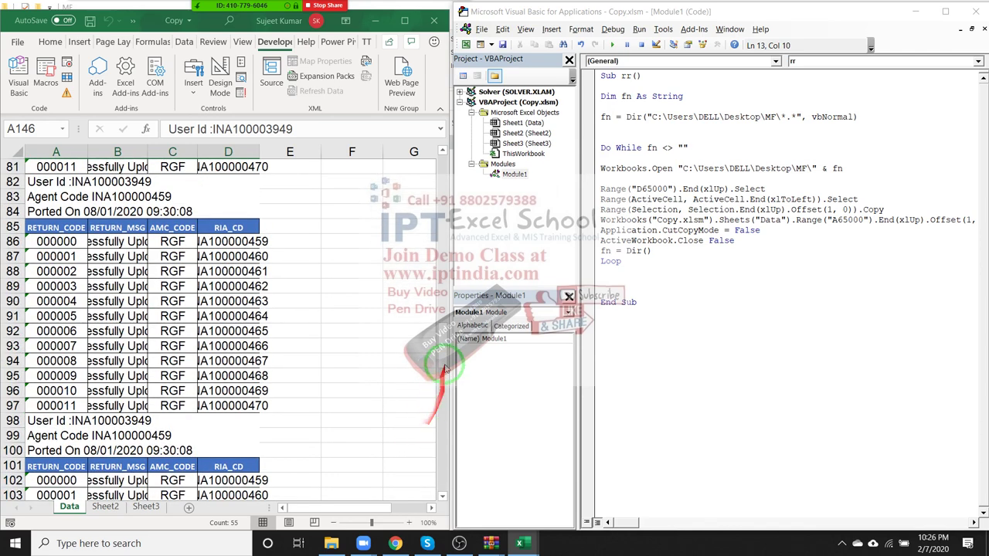
scroll(448, 232, up, 18)
scroll(450, 224, up, 2)
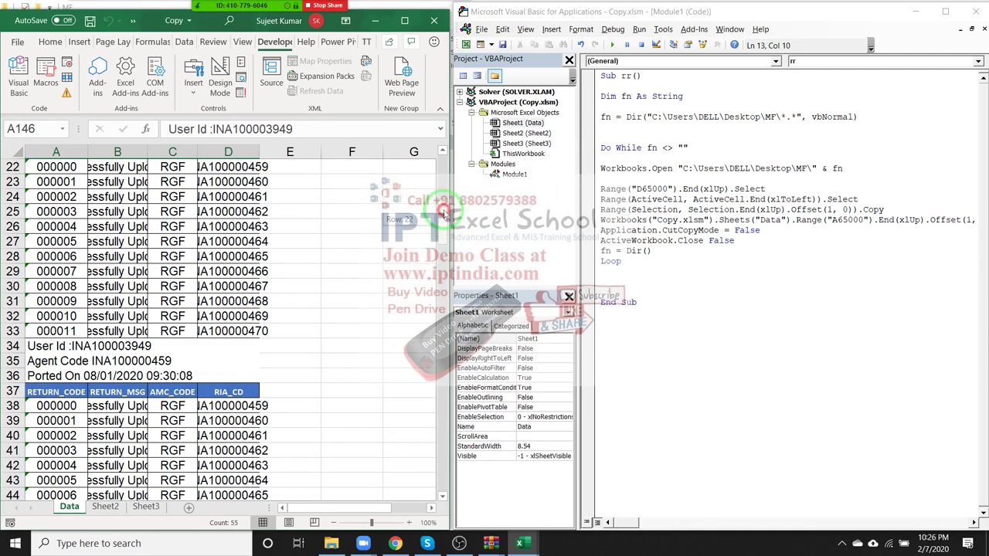
scroll(448, 221, up, 7)
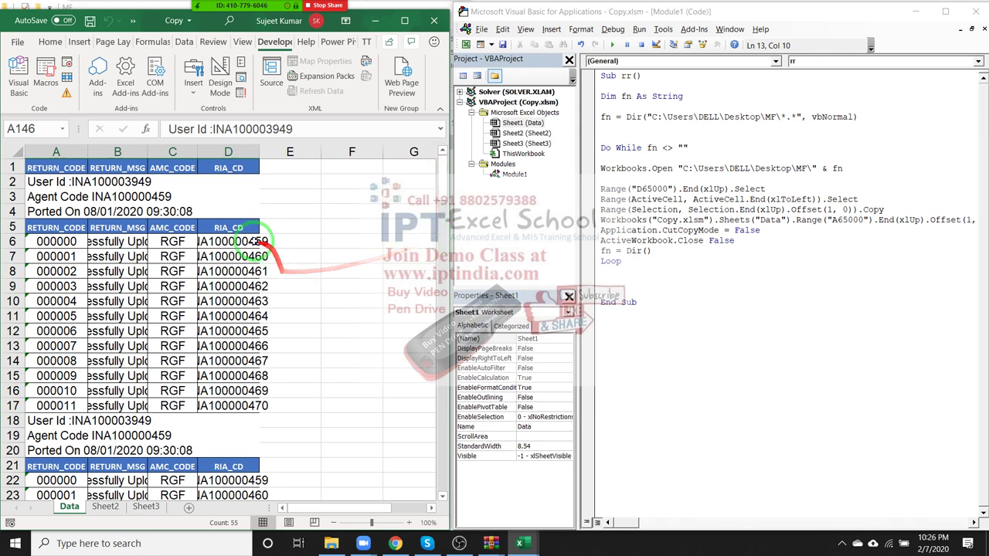
click(240, 227)
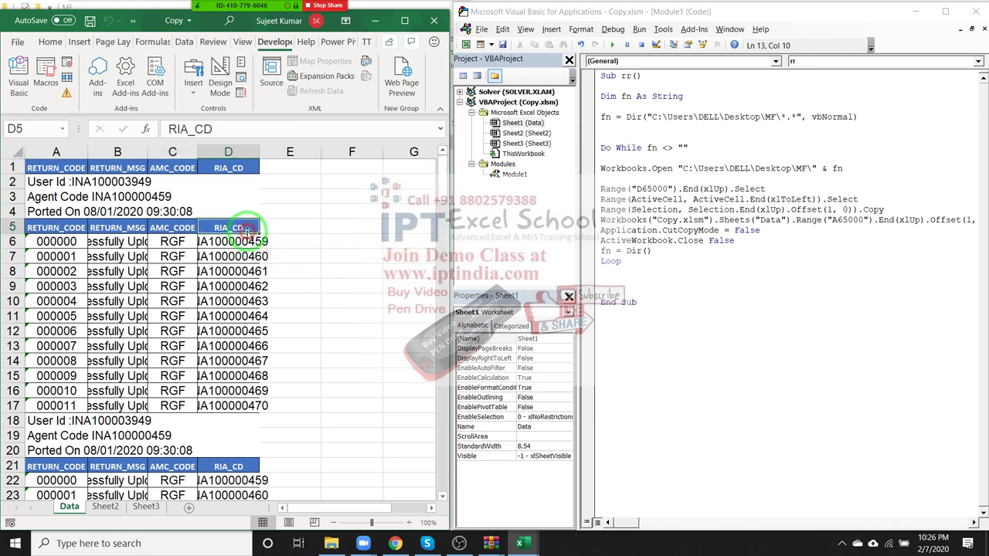
click(232, 406)
key(ctrl+shift+Left)
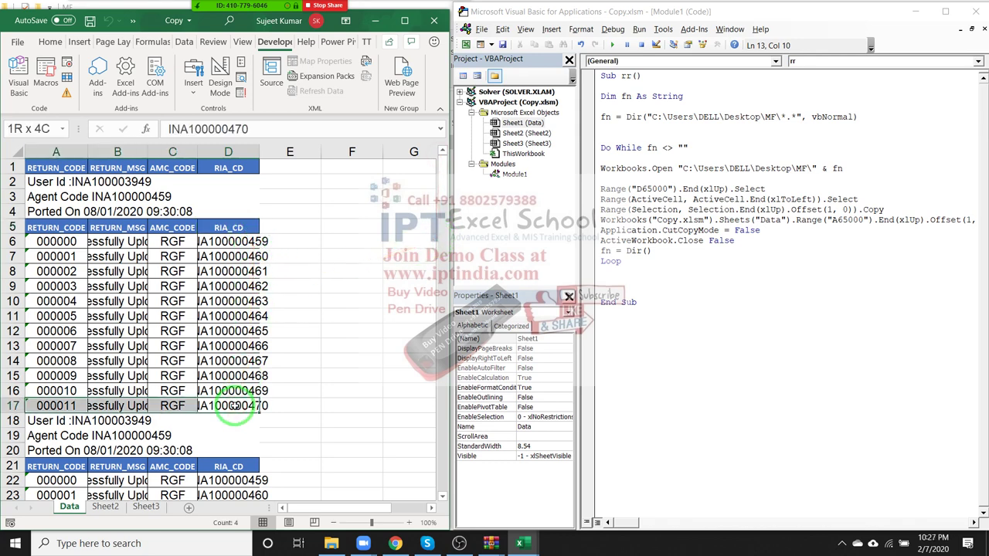
key(shift+Up)
key(shift+Up)
key(shift+Up)
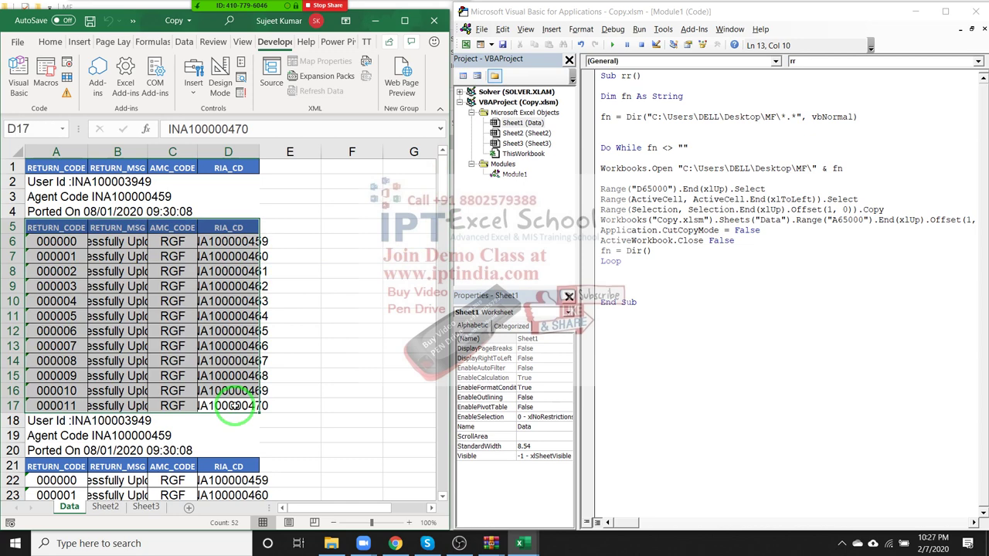
key(shift+Up)
key(shift+Up)
key(shift+Up)
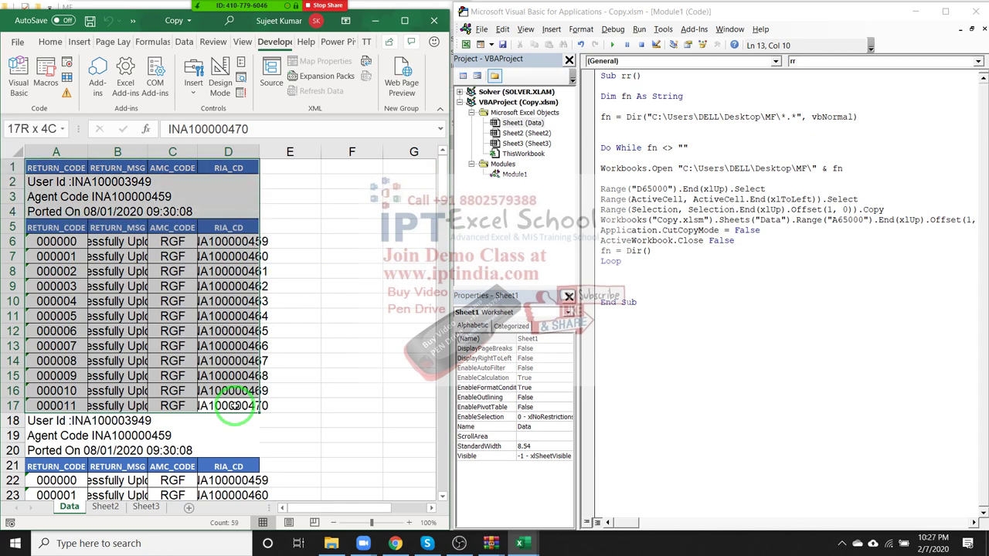
key(shift+Down)
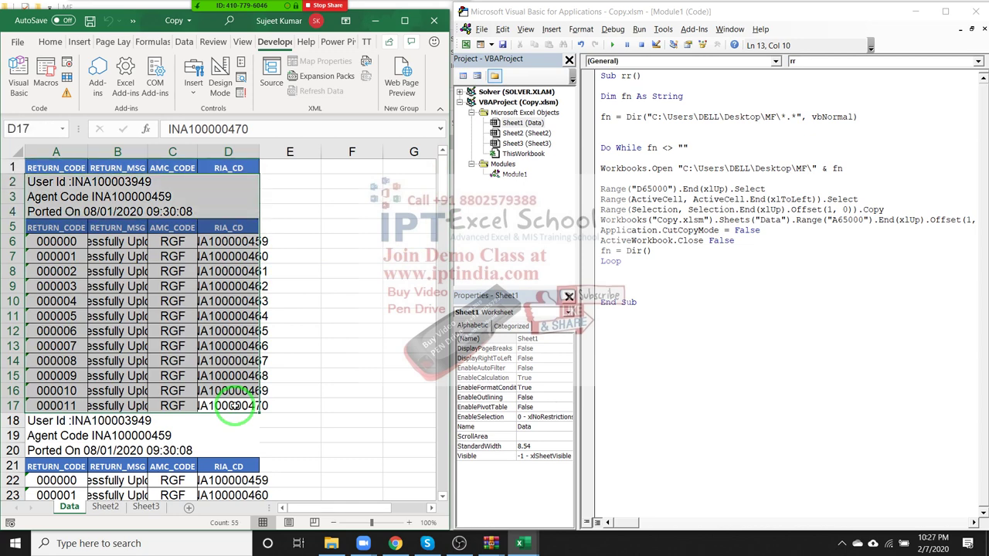
key(Down)
key(Up)
key(ctrl+Up)
key(ctrl+Up)
key(Left)
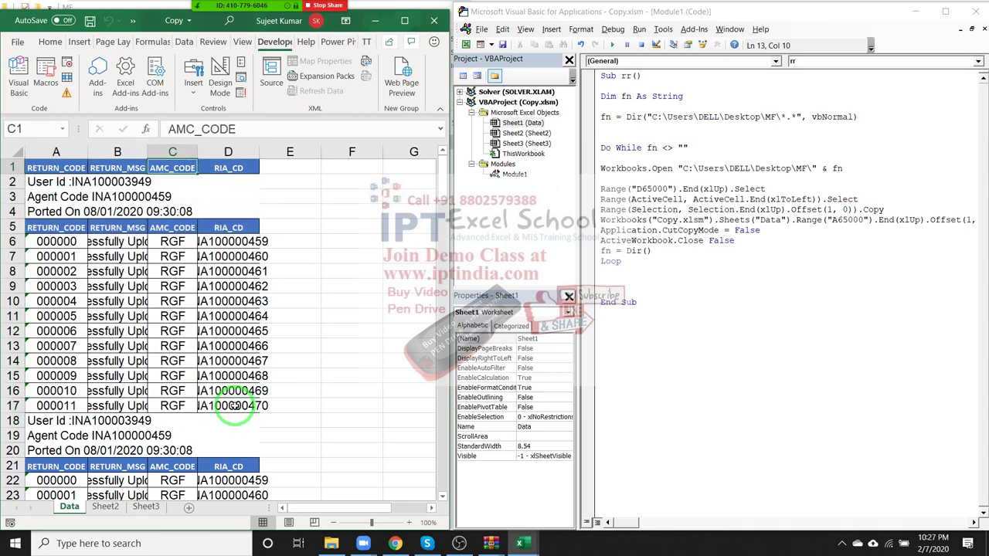
key(Left)
key(Left)
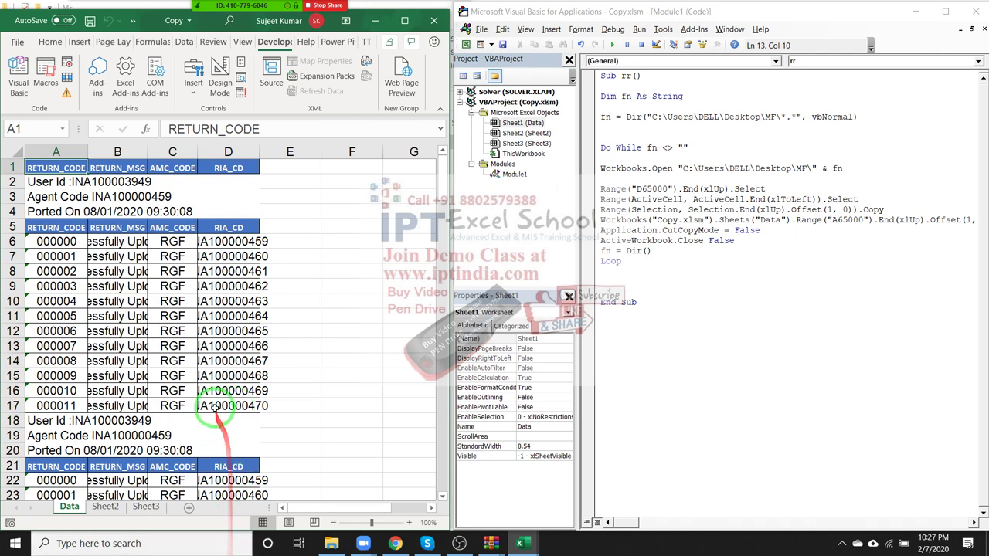
Select the data block from A2 across columns A to D down to the last combined row.
click(228, 408)
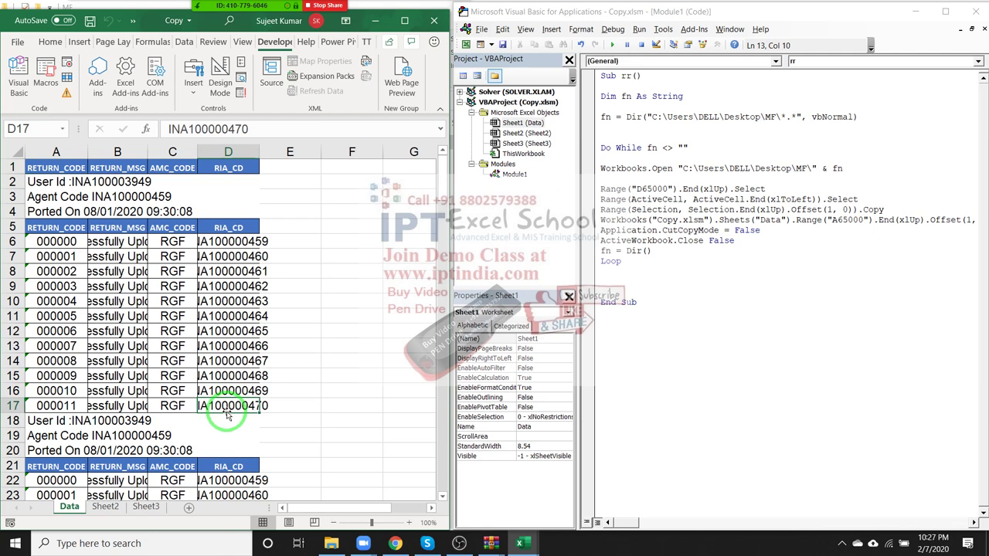
key(ctrl+Up)
key(ctrl+Up)
key(ctrl+Down)
key(ctrl+Up)
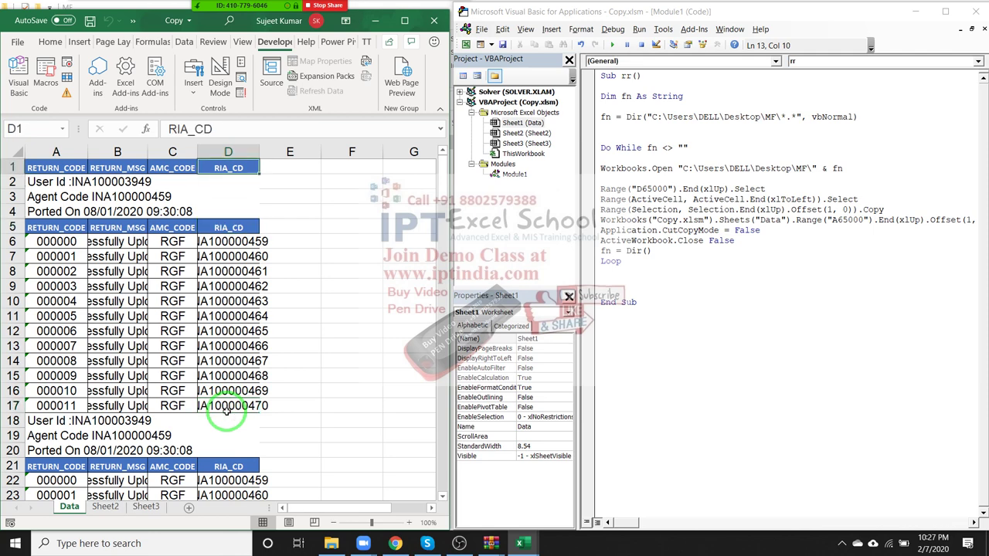
key(ctrl+Left)
key(Down)
key(shift+Right)
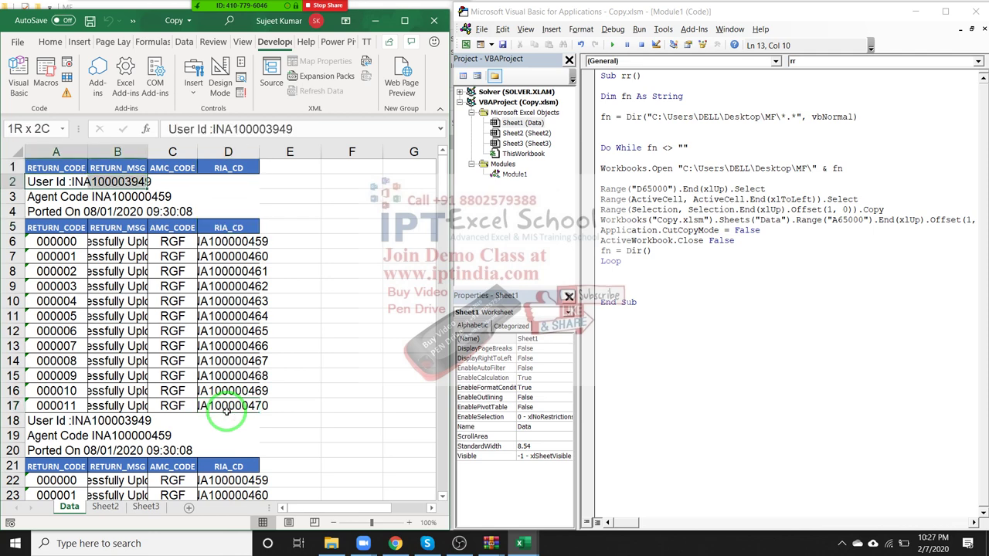
key(shift+Right)
key(shift+Right)
key(shift+Right)
key(shift+Left)
key(ctrl+shift+Down)
key(ctrl+shift+Down)
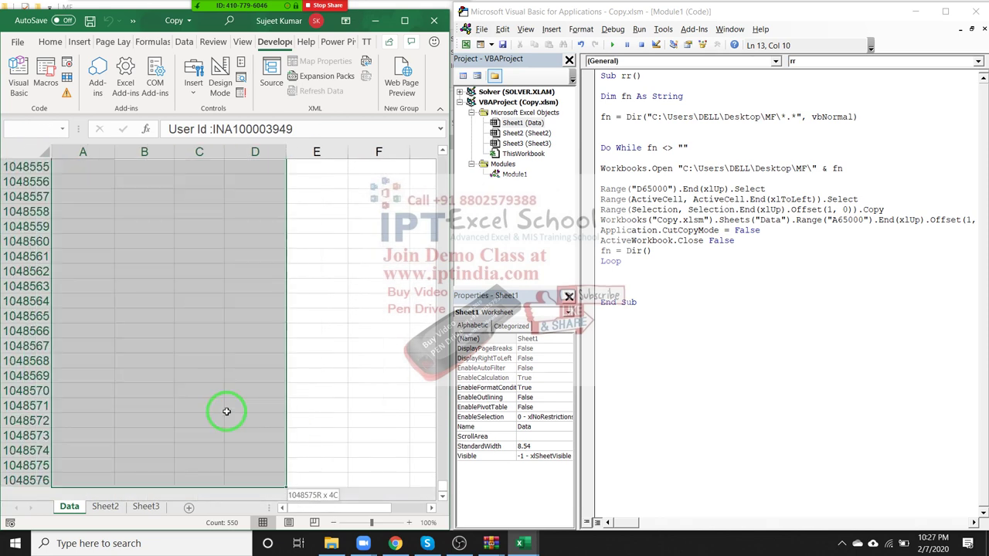
Clear all content and formatting from the selected rows below the Data sheet header.
key(Delete)
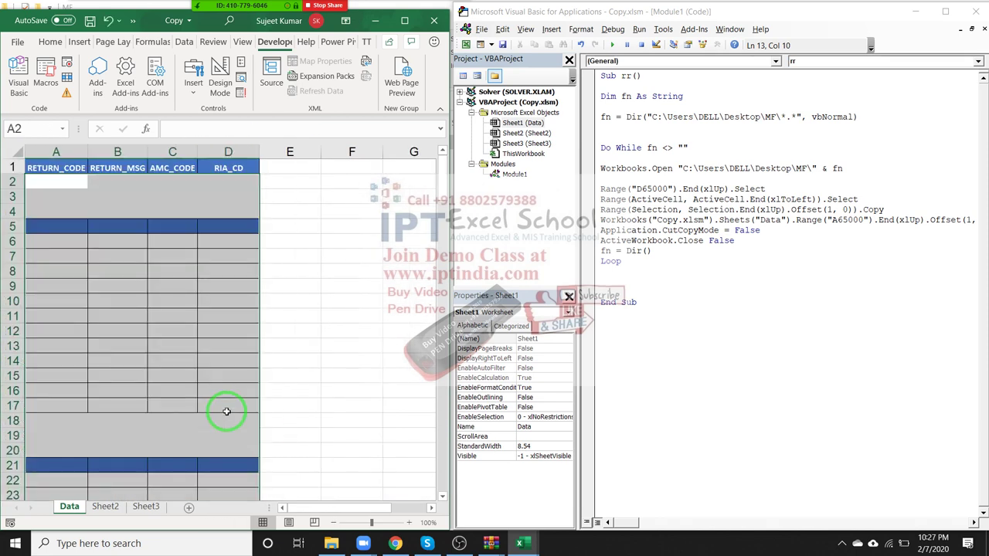
key(ctrl+shift+Right)
key(alt+h)
key(e)
key(a)
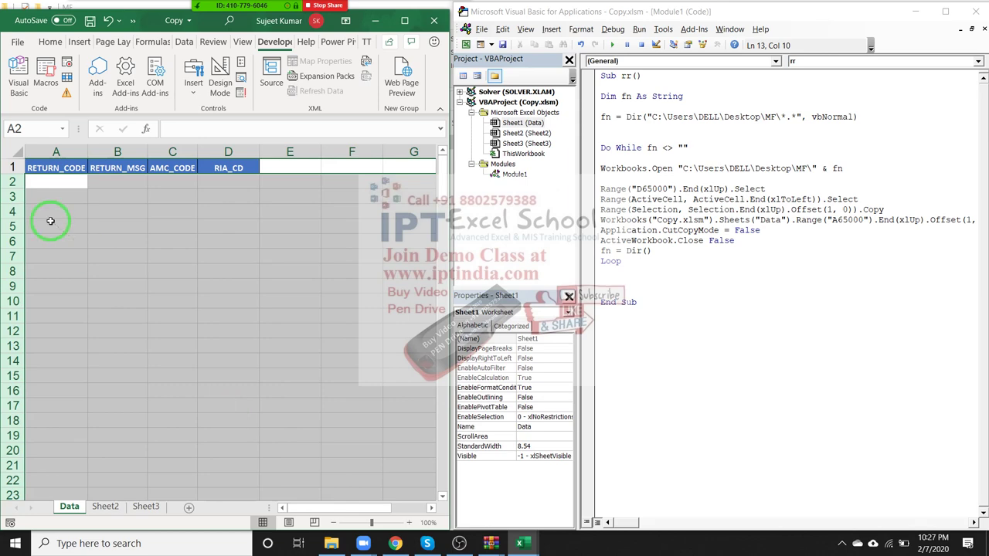
click(51, 221)
Open the 011 workbook from Recent and maximise its window.
click(17, 42)
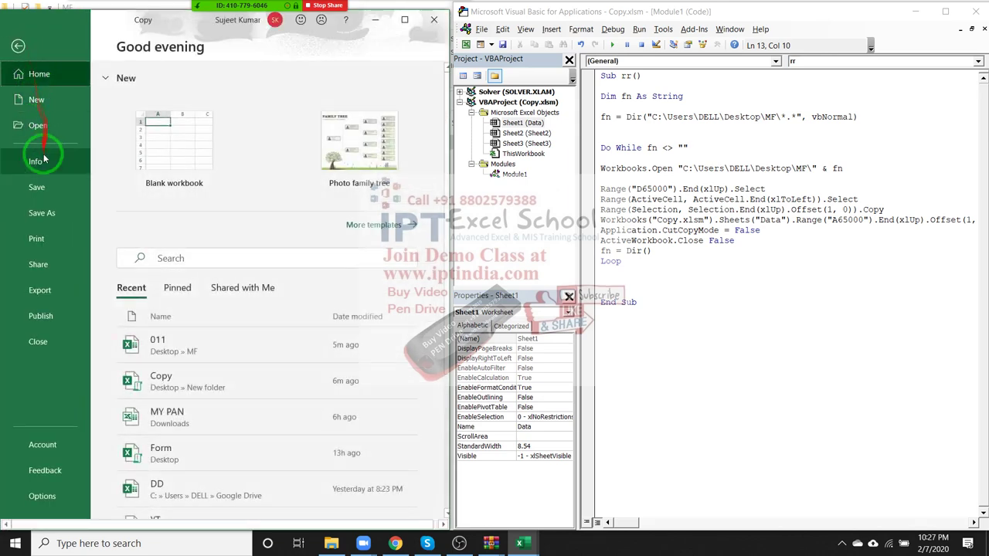
click(37, 125)
click(394, 249)
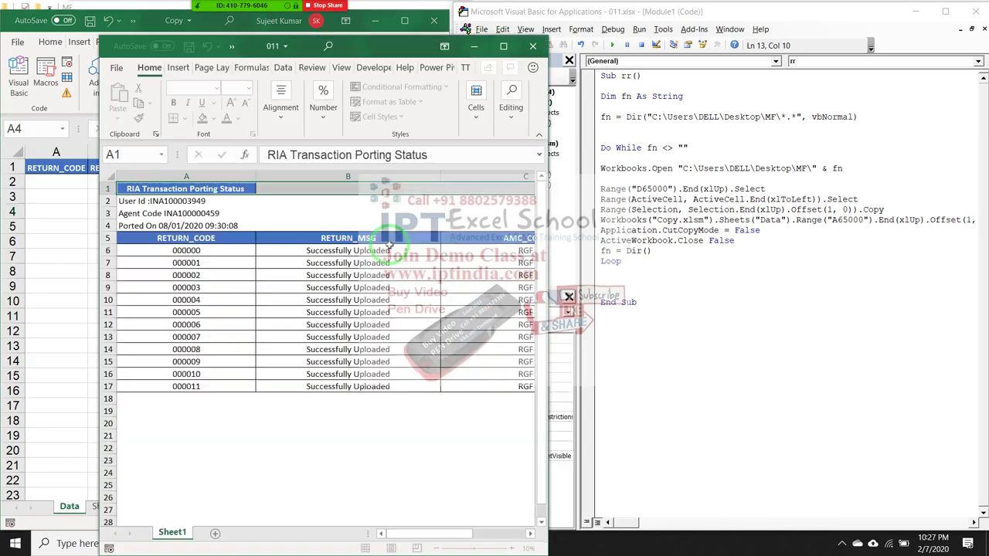
click(503, 46)
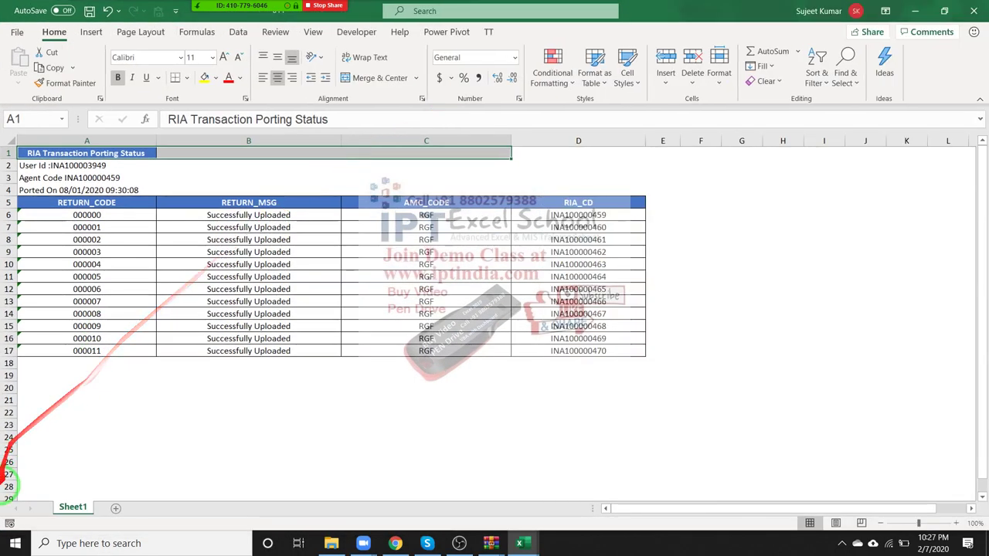
Record Macro1 that selects and copies the 011 table block A5:D17, starting from D29.
click(9, 523)
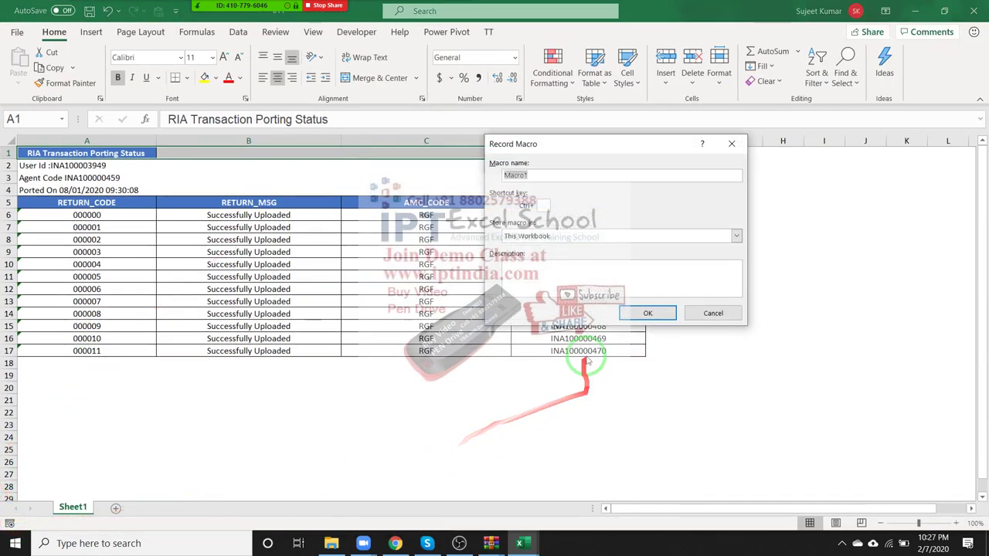
click(642, 312)
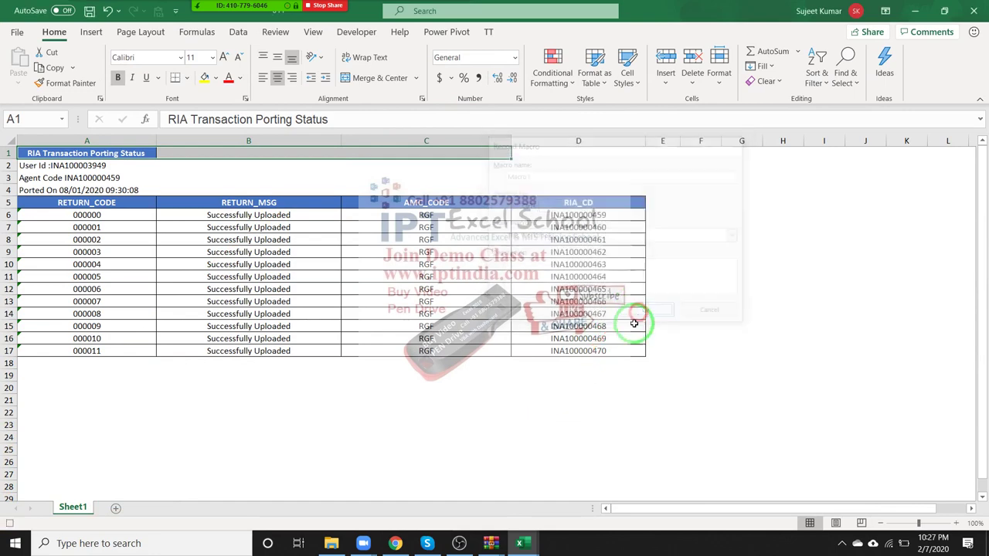
click(578, 495)
key(ctrl+Up)
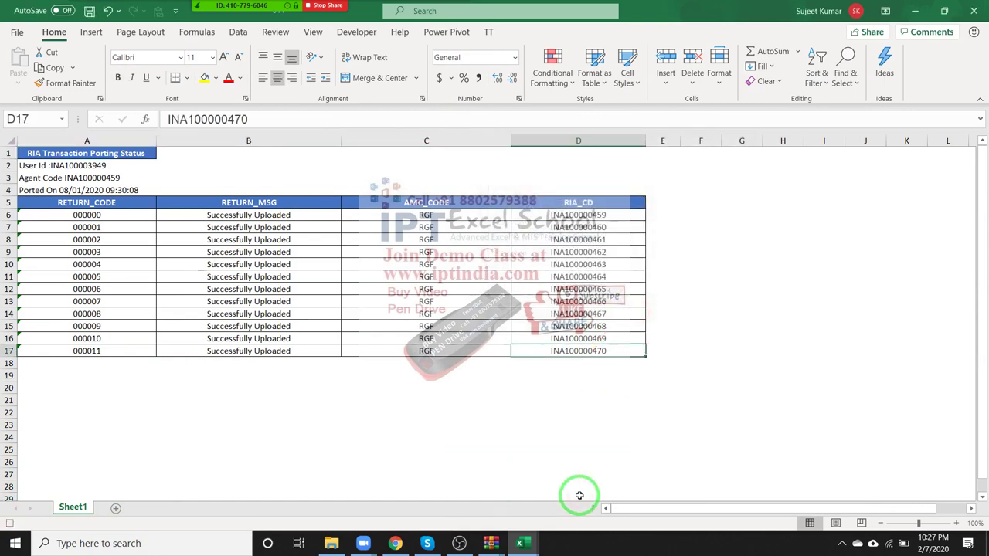
key(ctrl+shift+Left)
key(ctrl+shift+Up)
key(ctrl+c)
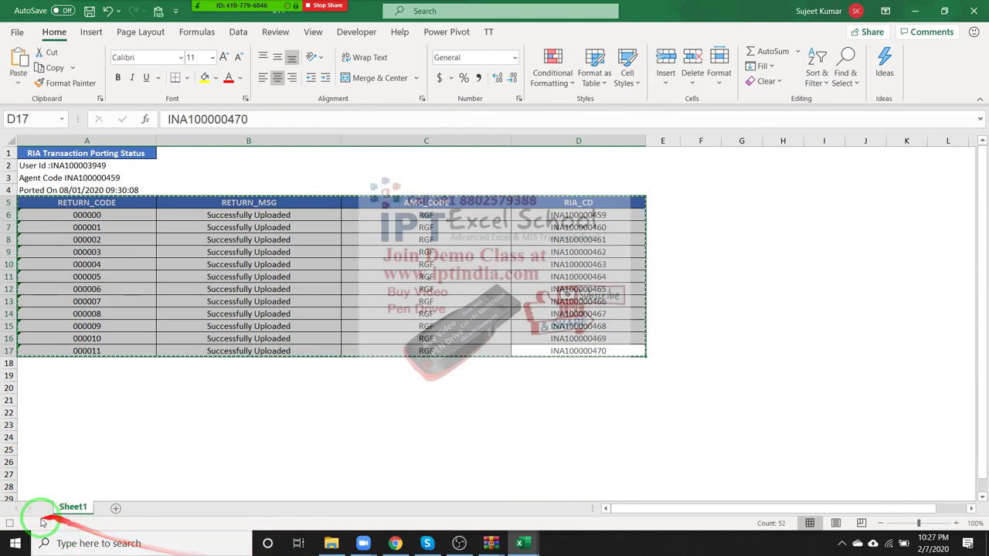
Cancel the pending copy and bring up the Visual Basic editor from the Developer tab.
key(Escape)
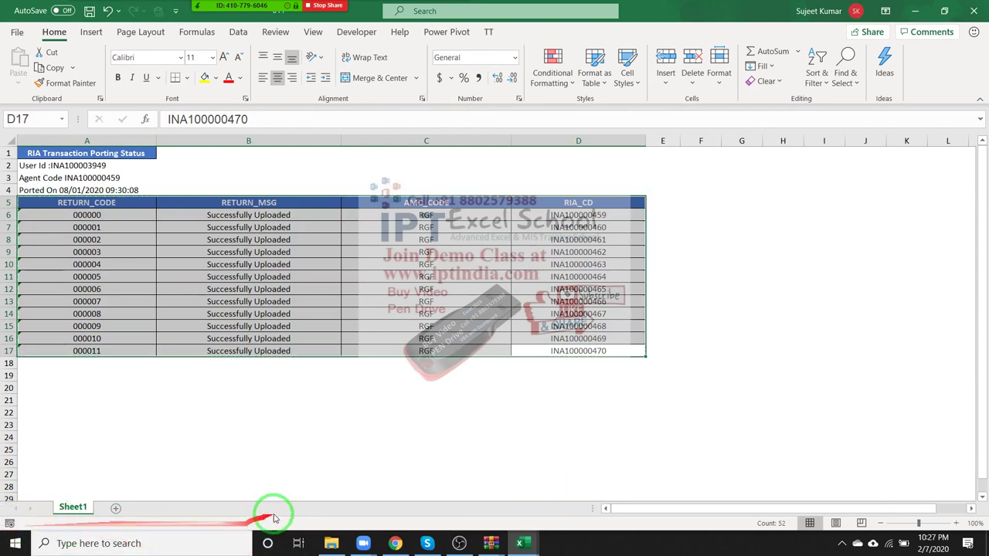
click(354, 31)
click(18, 72)
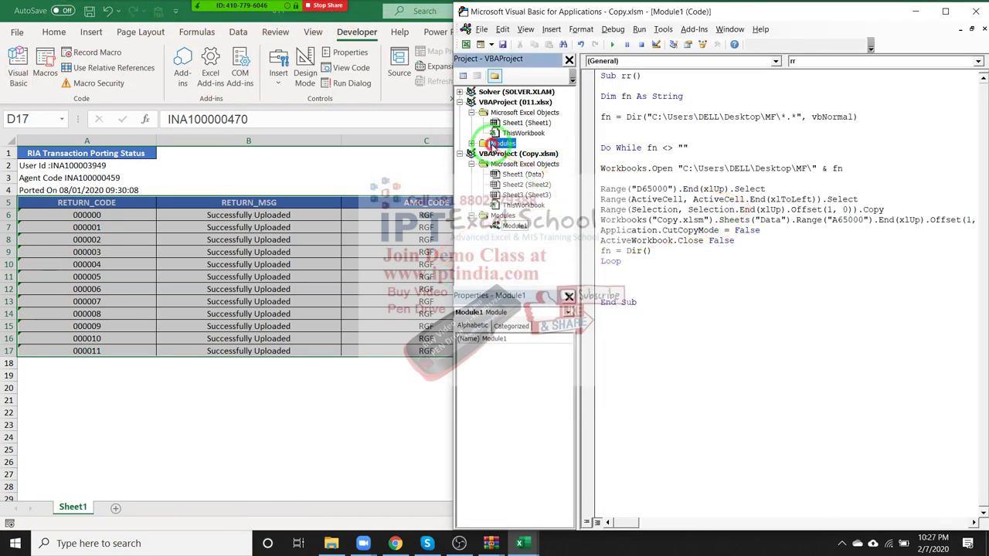
Expand 011.xlsx Modules, view Macro1 in Module1, then return to the 011 worksheet.
click(473, 143)
double_click(514, 154)
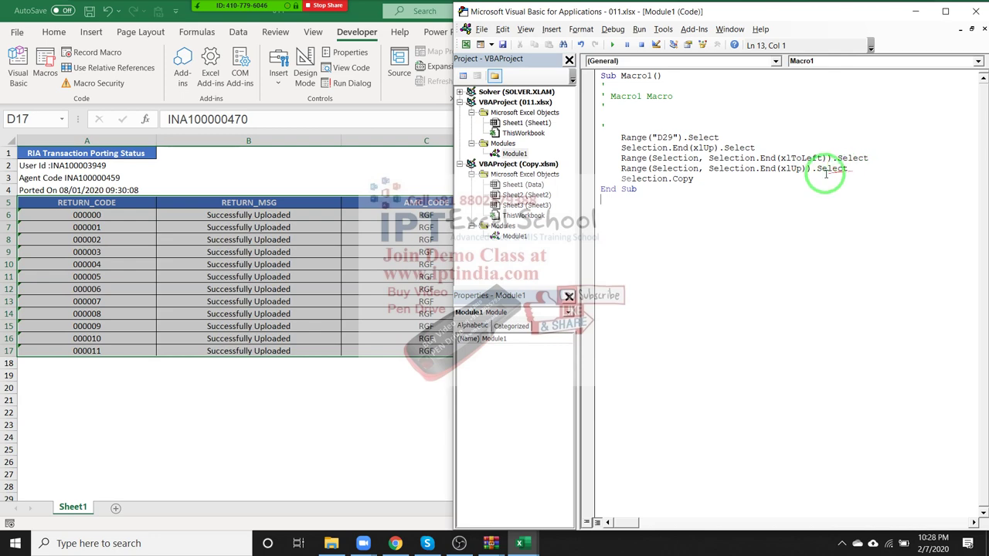
click(86, 253)
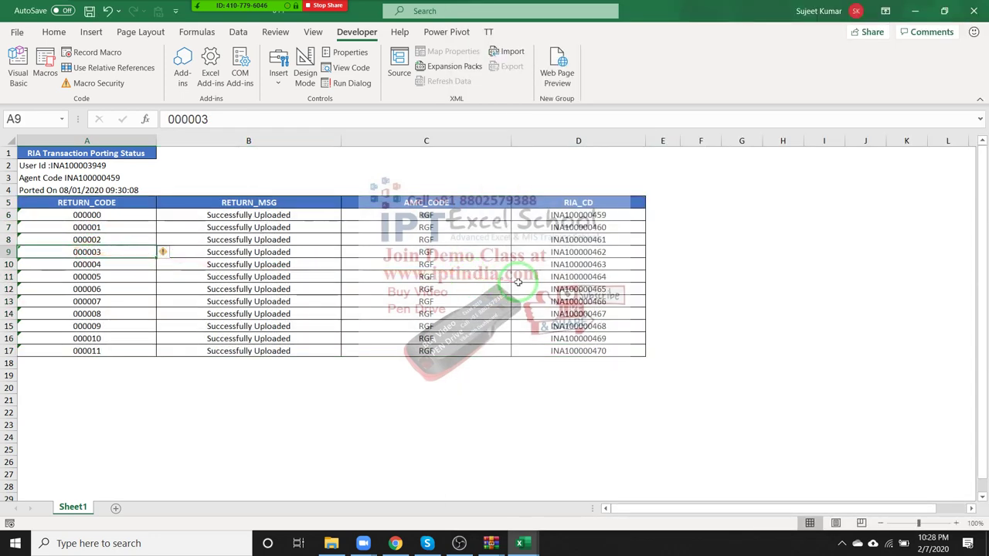
Run Macro1 from the Macros list twice, copying the 011 table block.
key(alt)
click(45, 68)
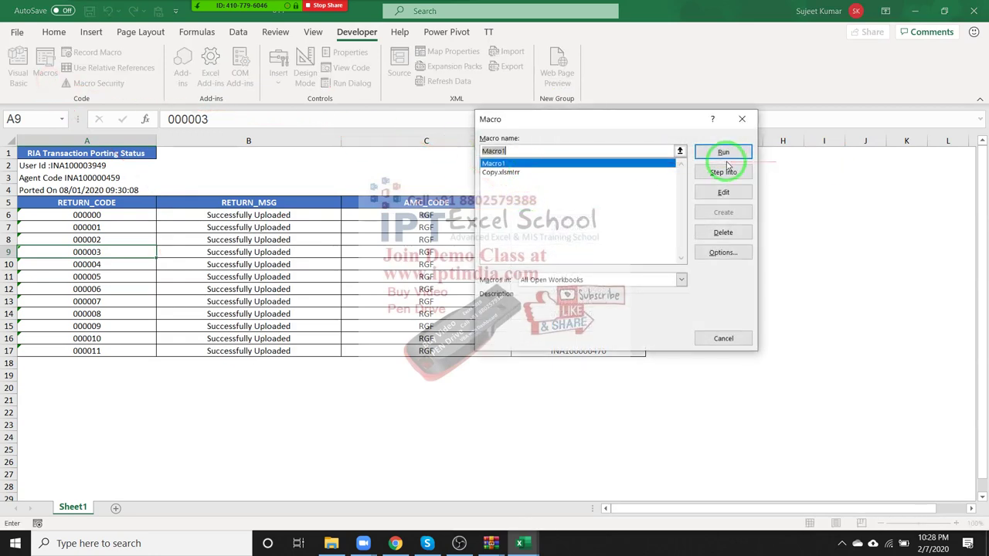
click(724, 157)
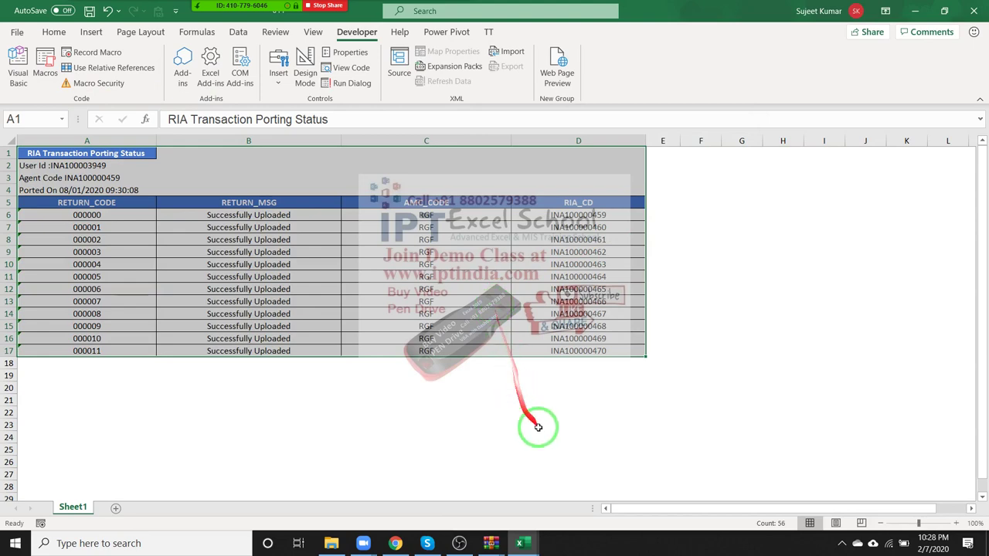
click(578, 448)
click(45, 70)
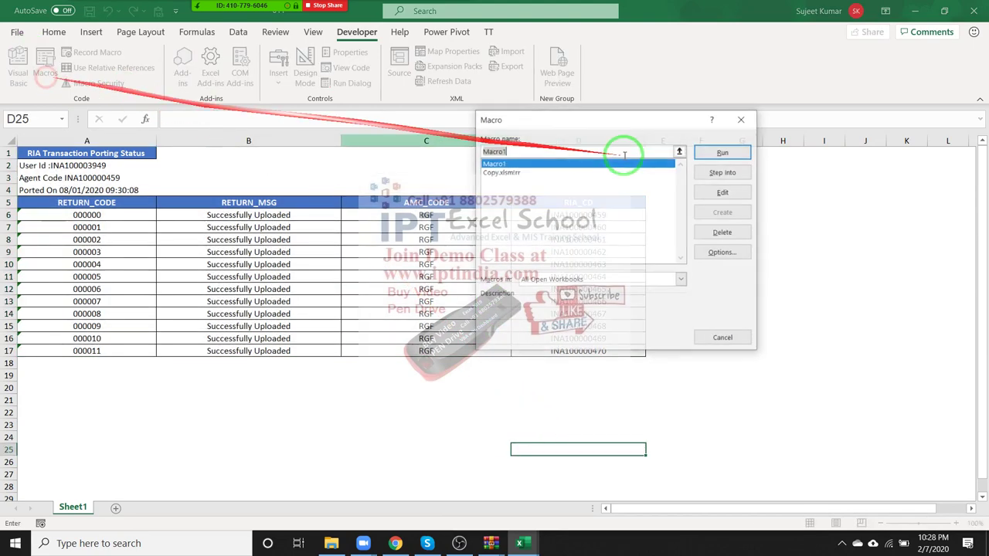
click(723, 153)
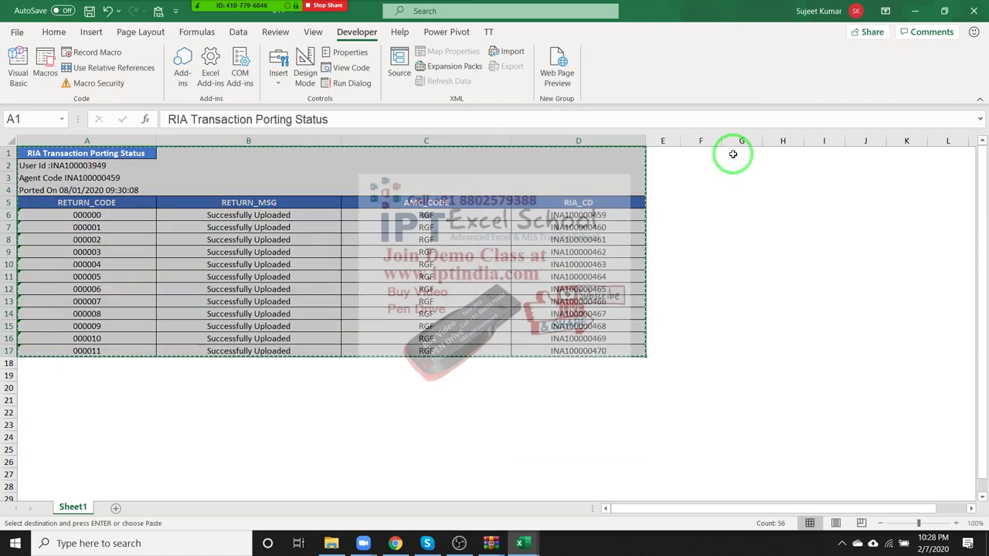
key(Escape)
drag(727, 160, 769, 197)
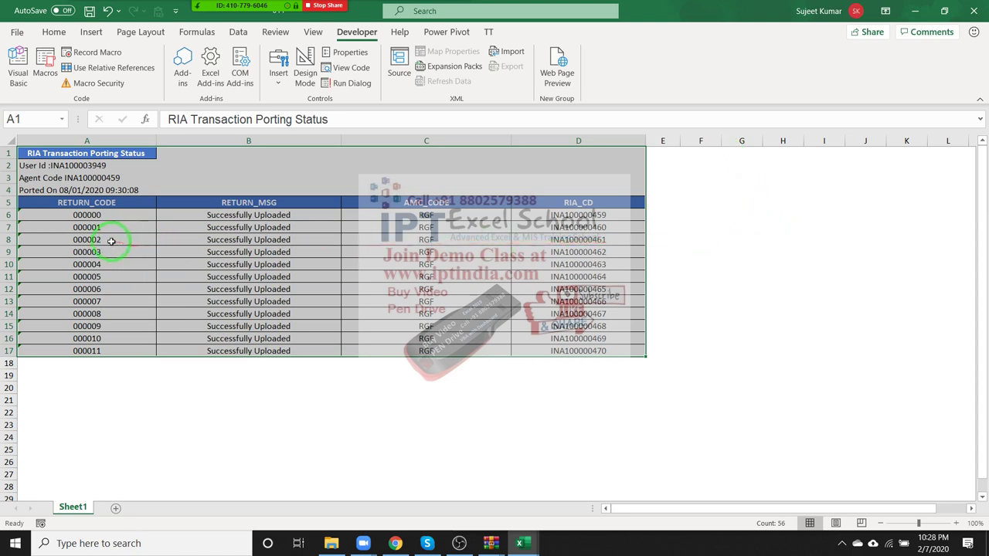
Inspect the RIA_CD values in column D, then select Macro1's recorded lines in the VBA editor.
click(607, 350)
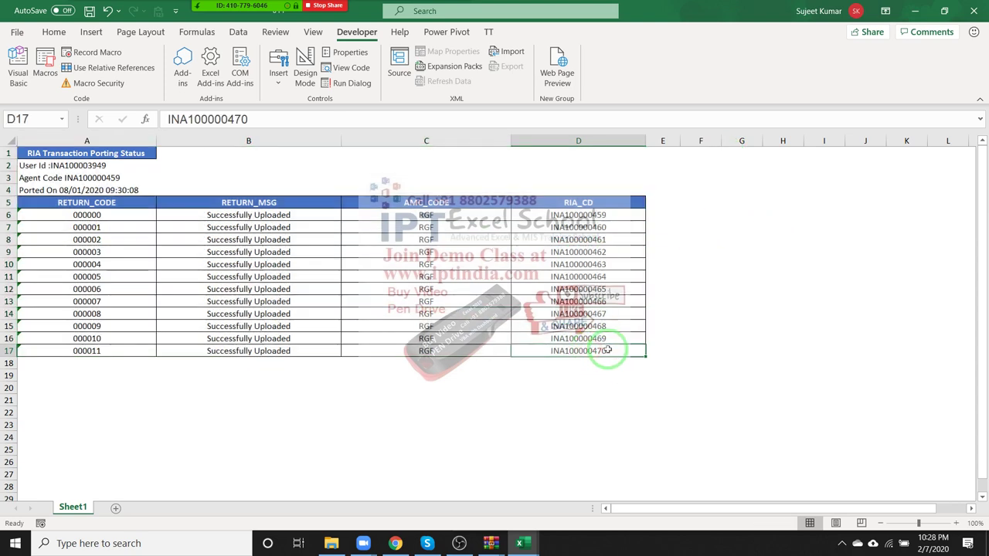
key(ctrl+shift+Up)
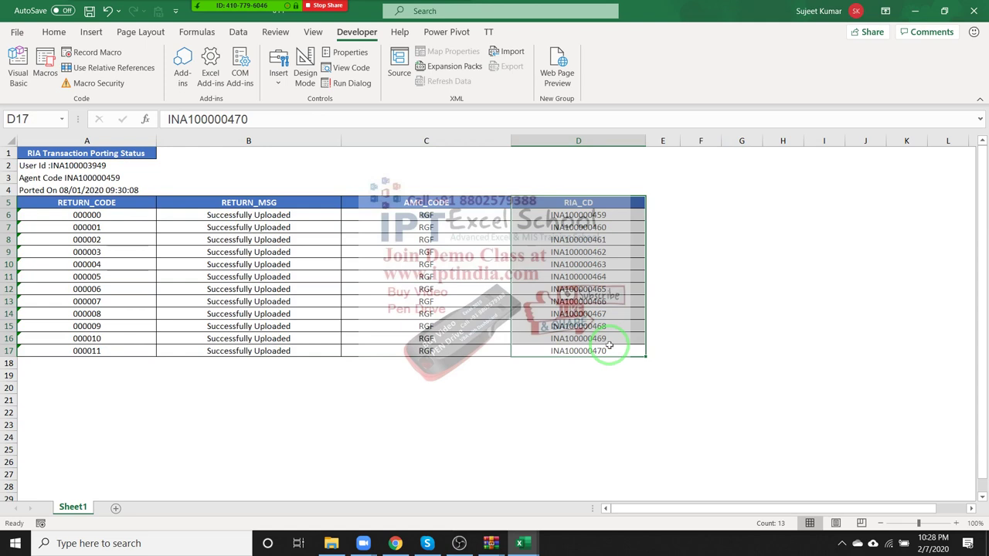
click(609, 347)
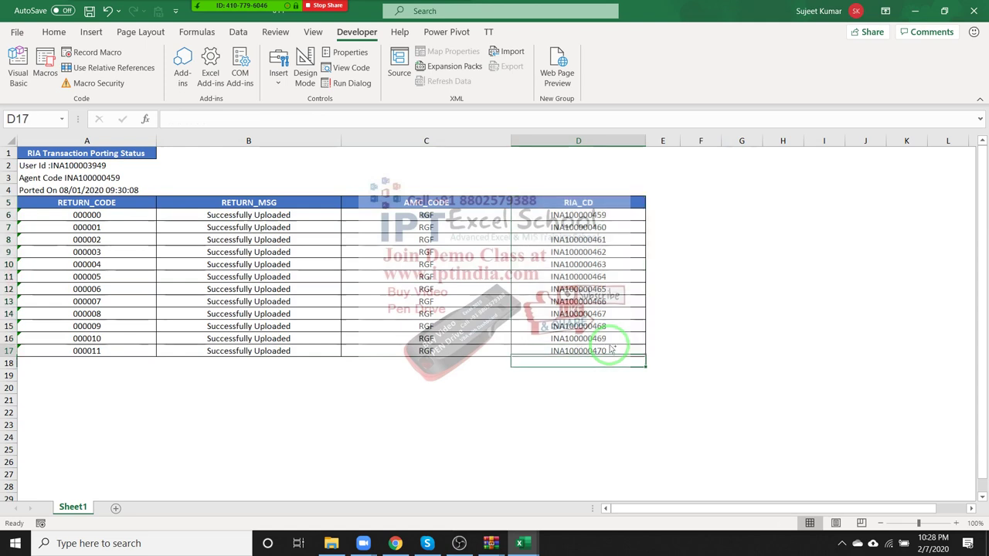
key(ctrl+Up)
key(Down)
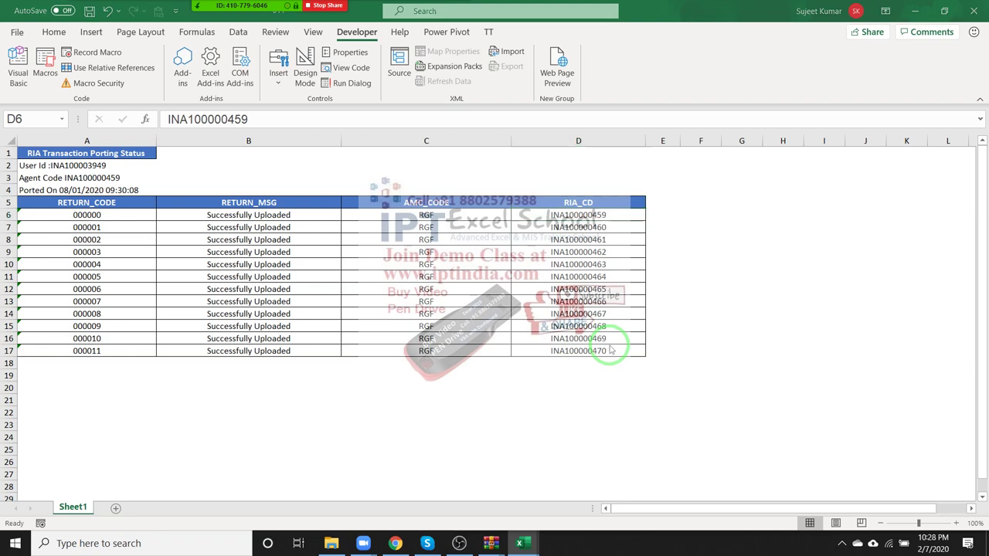
key(alt+F11)
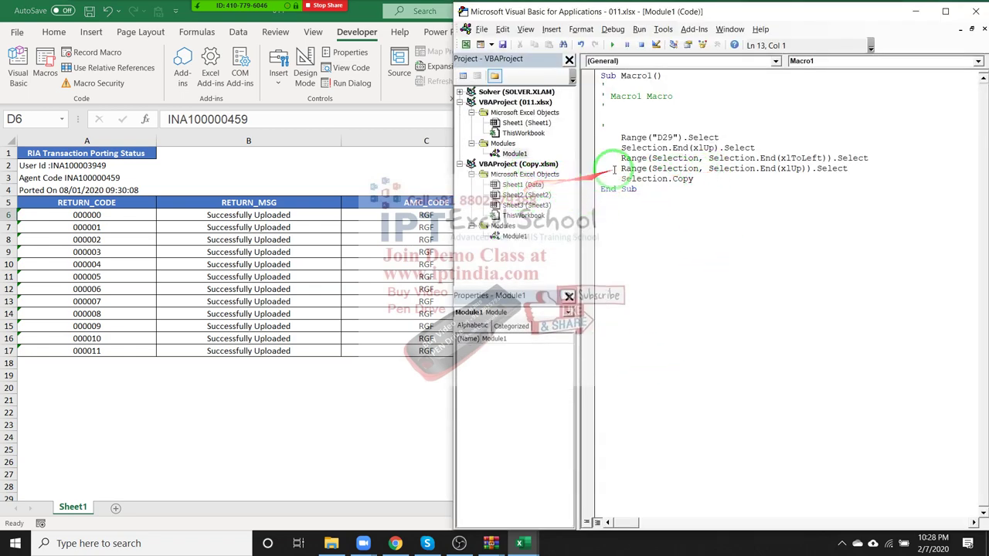
drag(694, 178, 621, 136)
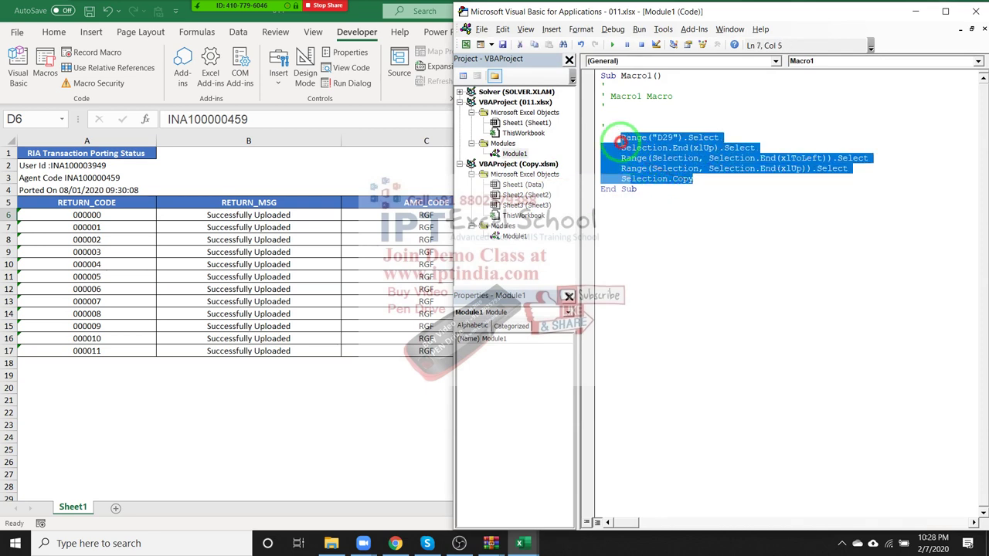
Delete Macro1's recorded steps and add a blank line inside the sub.
key(Delete)
click(602, 128)
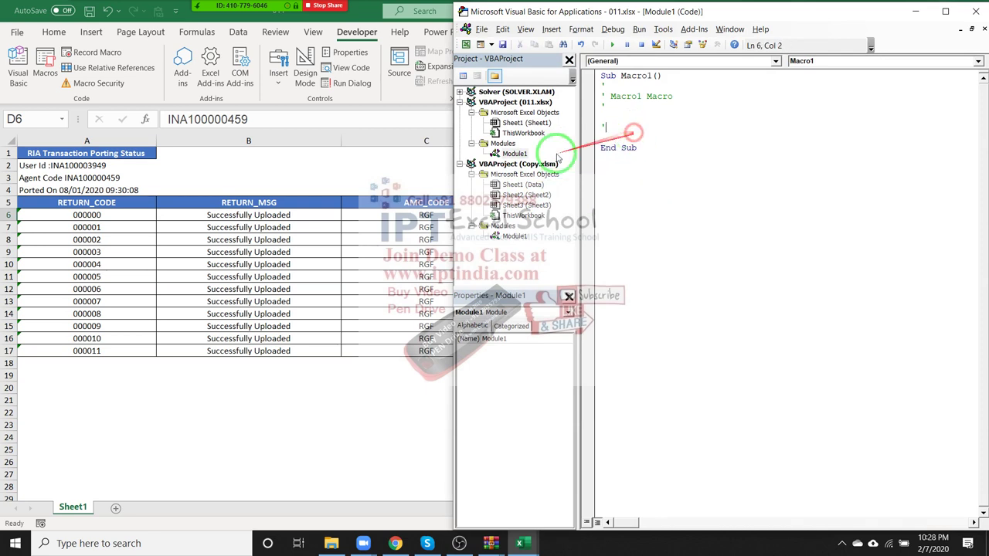
mouse_move(772, 12)
mouse_down()
mouse_move(944, 53)
mouse_move(792, 15)
mouse_up()
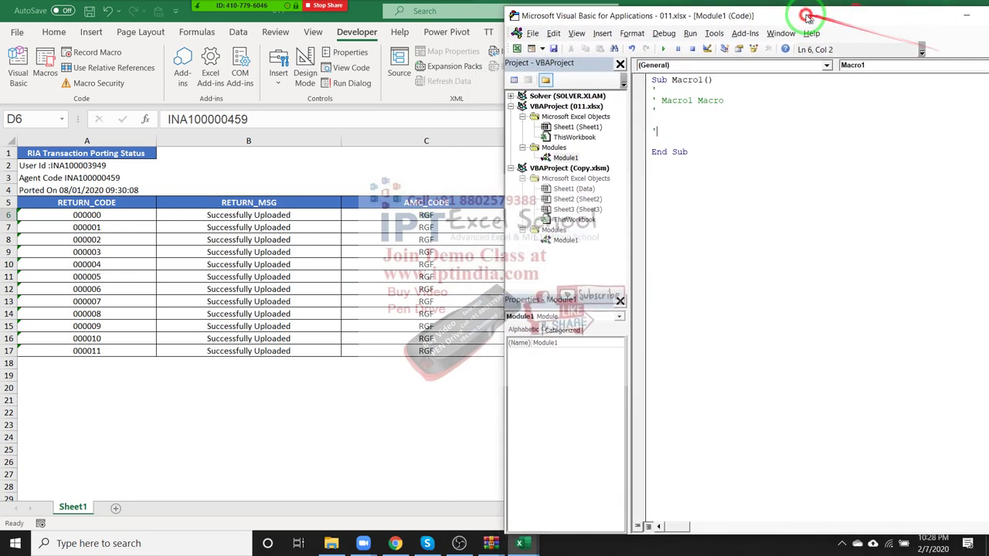
click(699, 116)
key(Return)
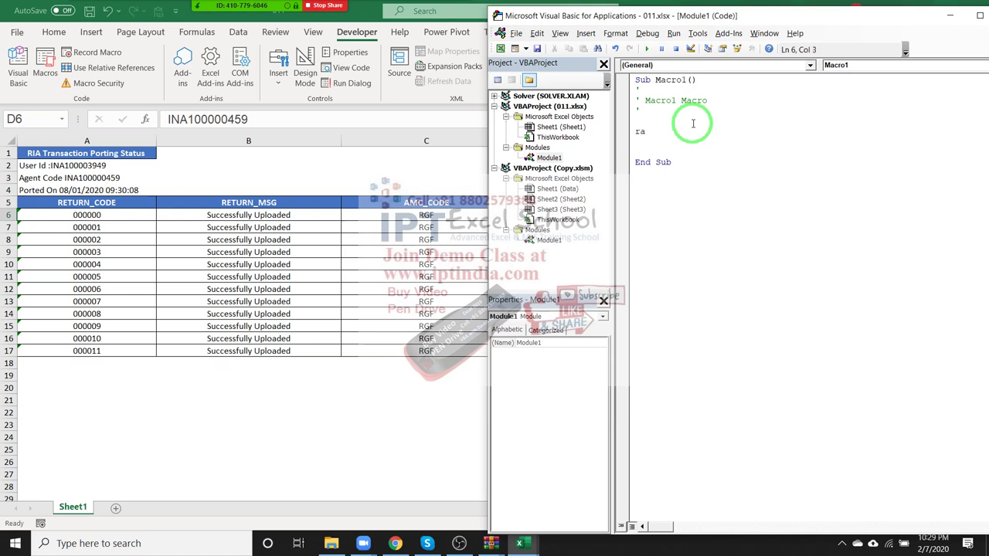
Write Range("d1").End(xlDown).Offset(1, 0).Row with IntelliSense suggestions.
text(nge)
text(()
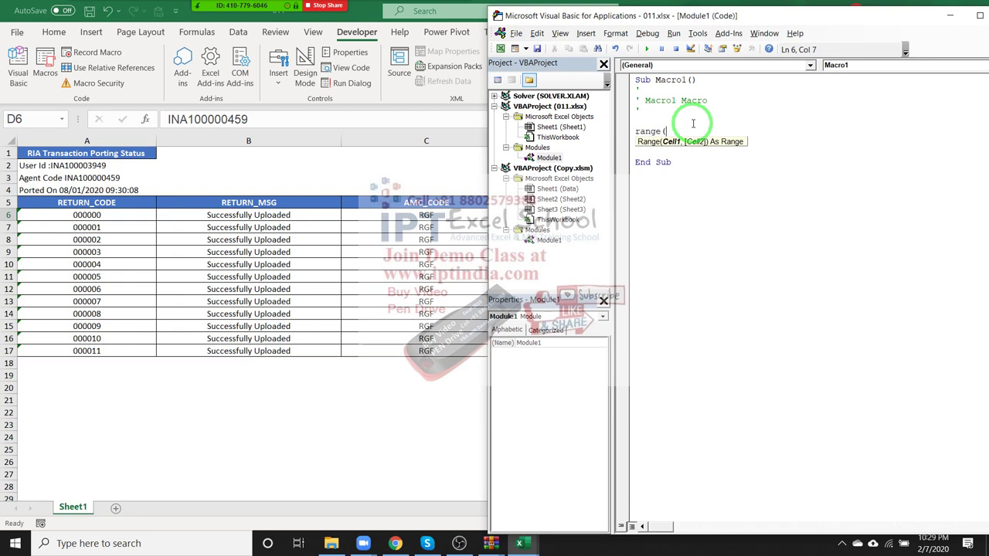
text("A)
key(BackSpace)
text(1)
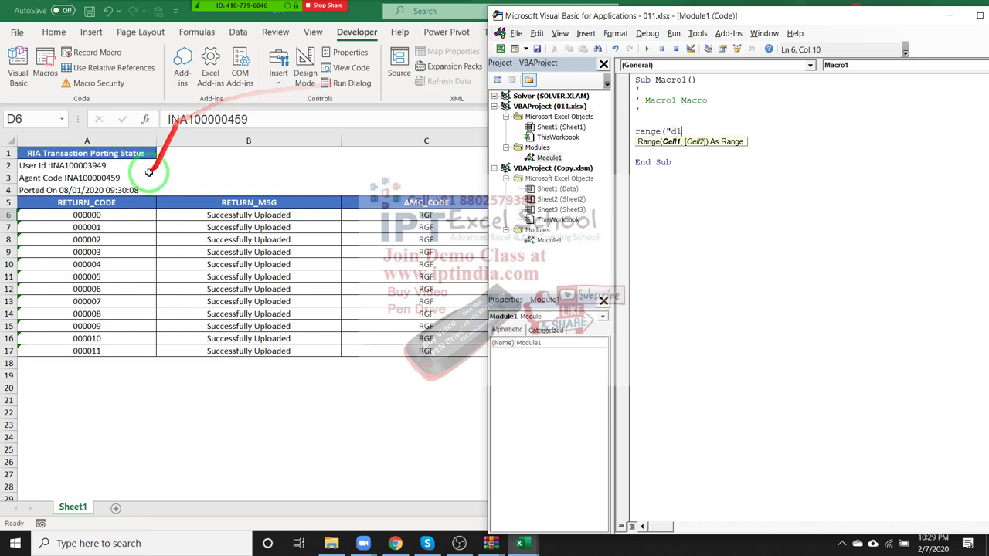
text("))
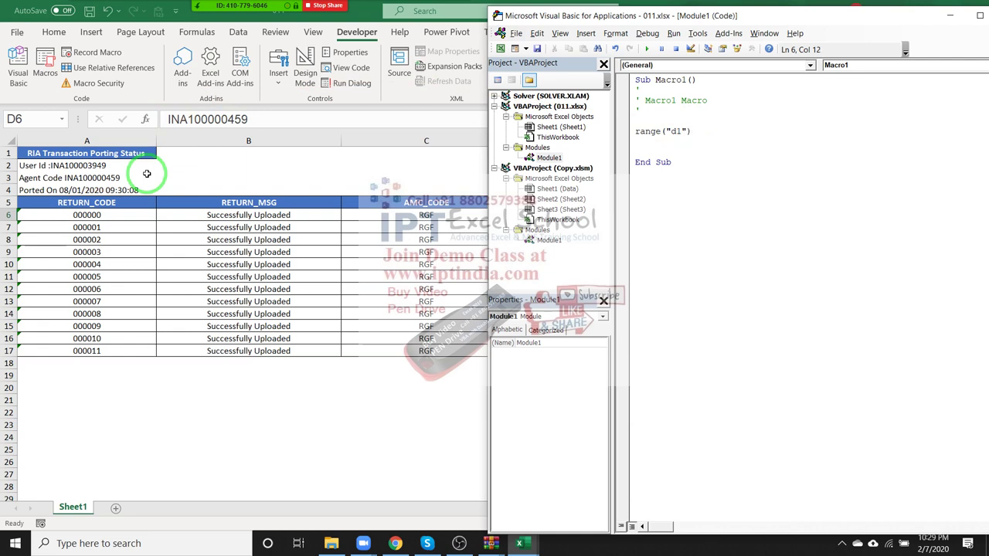
text(.end(xl)
key(Tab)
text())
text(.of)
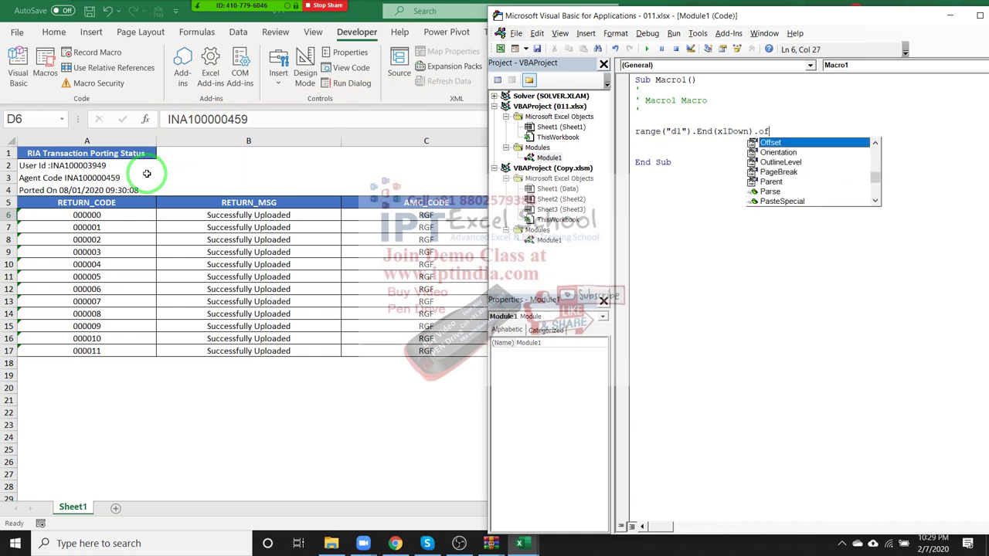
key(Tab)
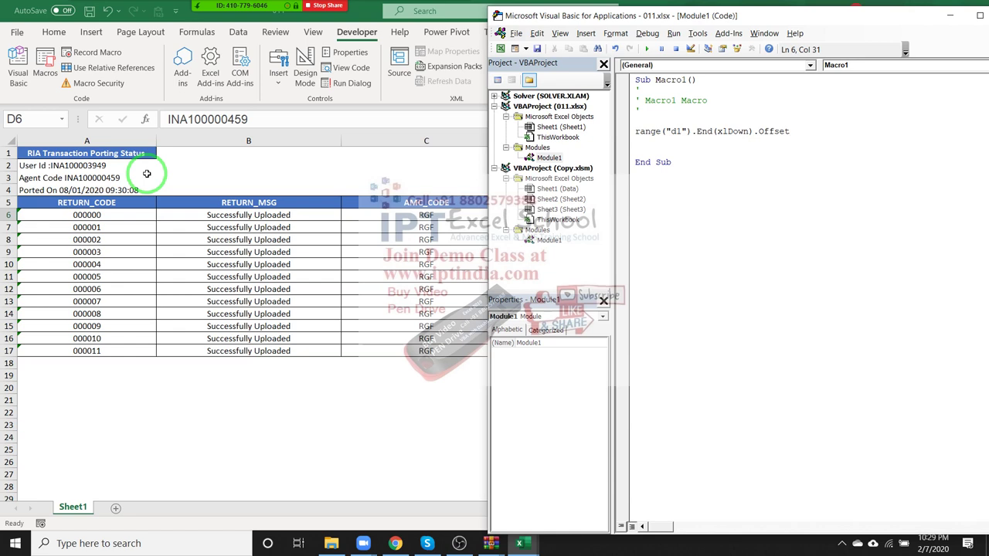
text((1,0)
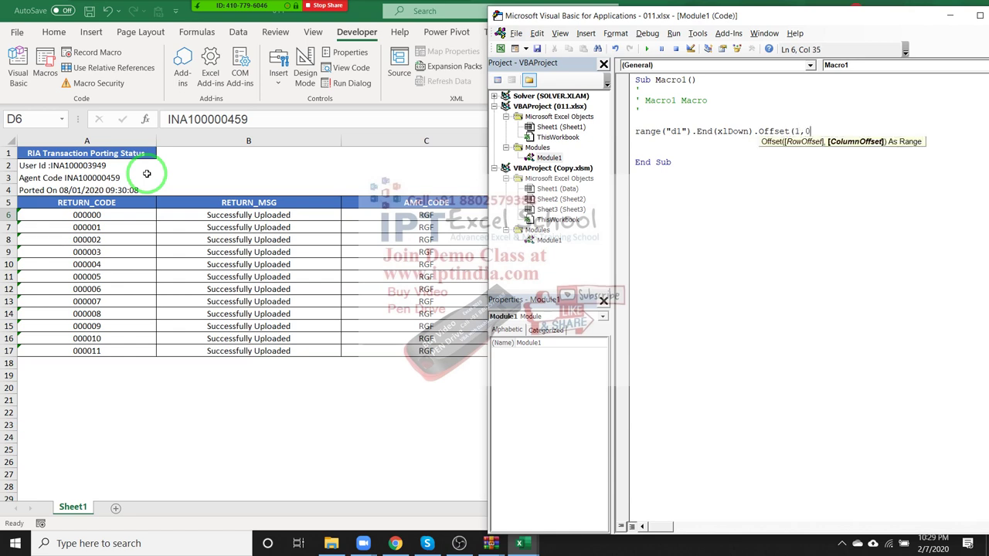
text())
text(.Valu)
key(Tab)
key(BackSpace)
key(BackSpace)
key(BackSpace)
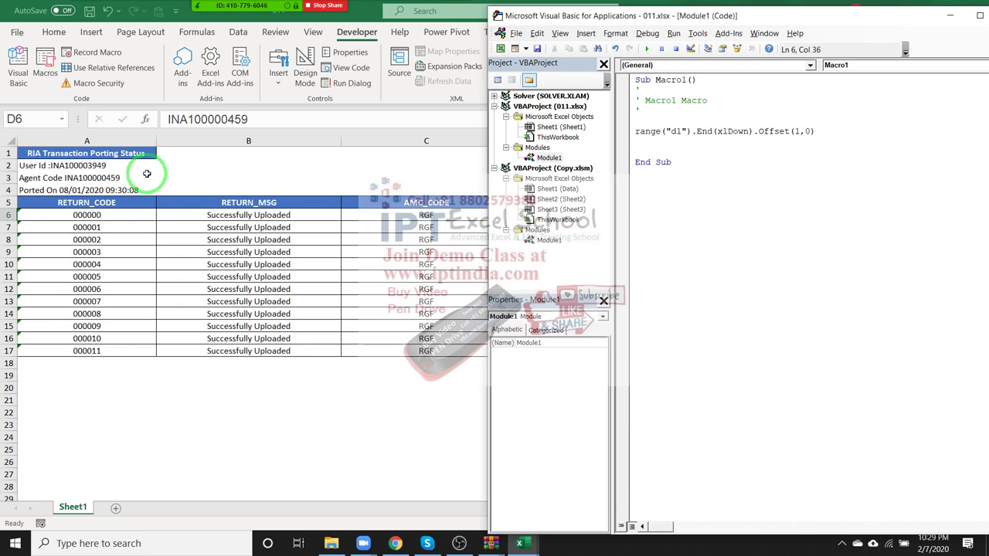
text(.)
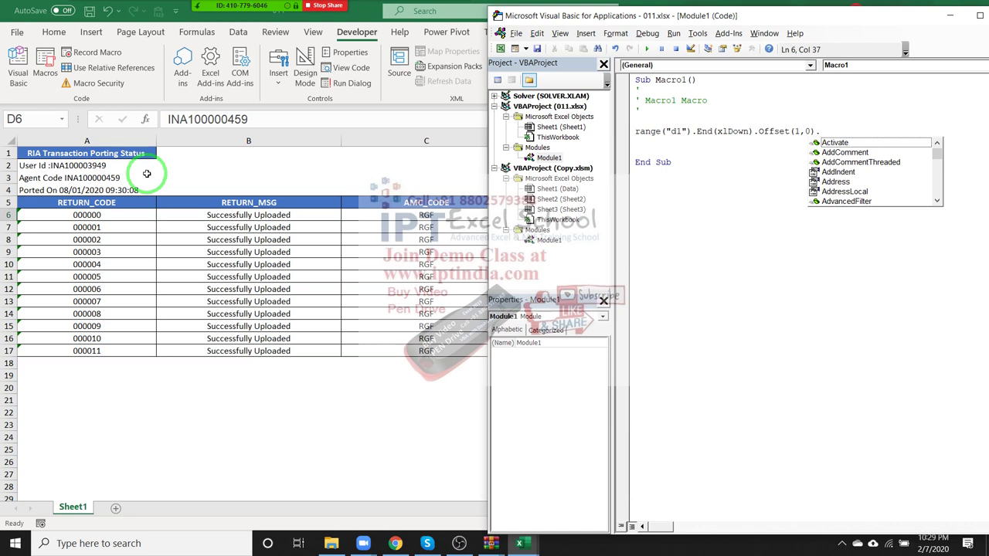
text(row)
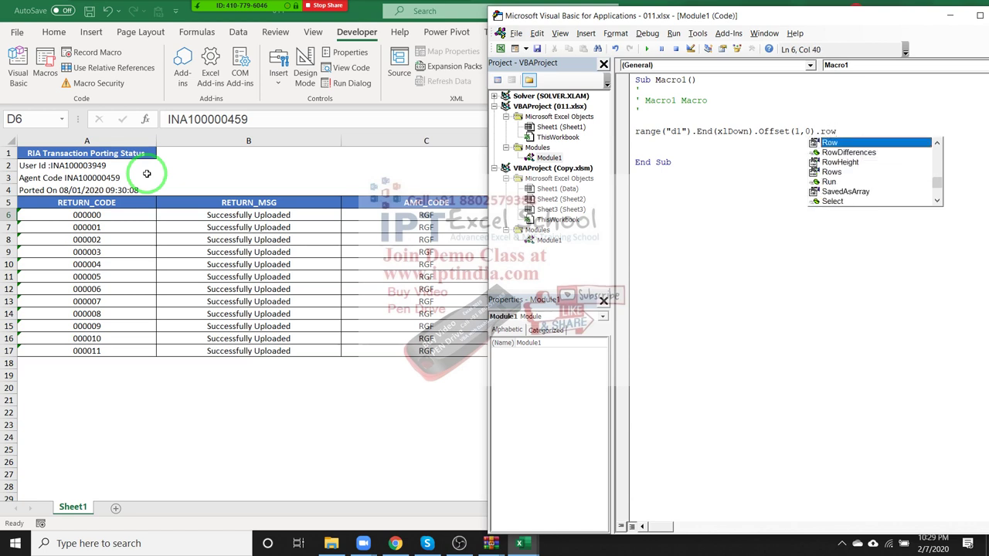
key(Tab)
drag(147, 173, 703, 137)
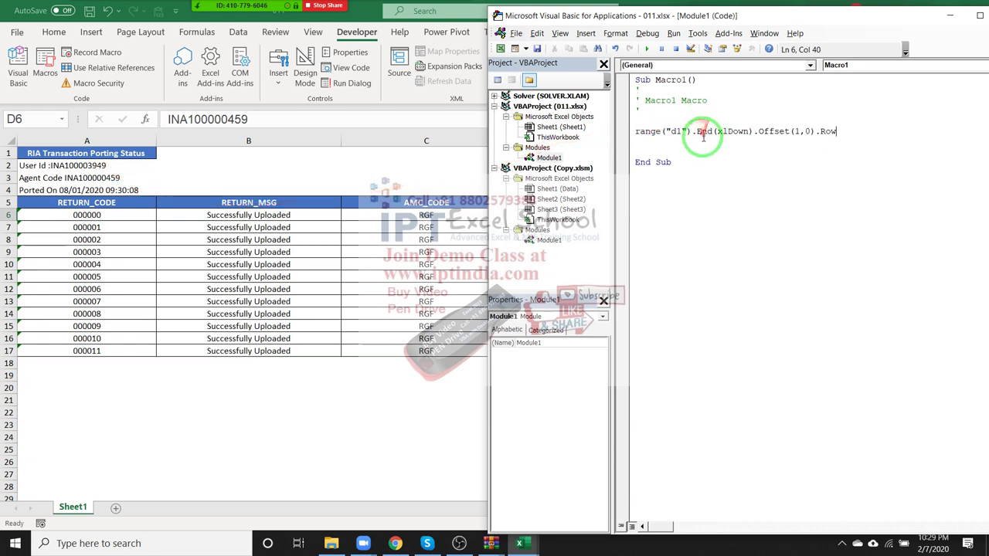
drag(696, 151, 722, 17)
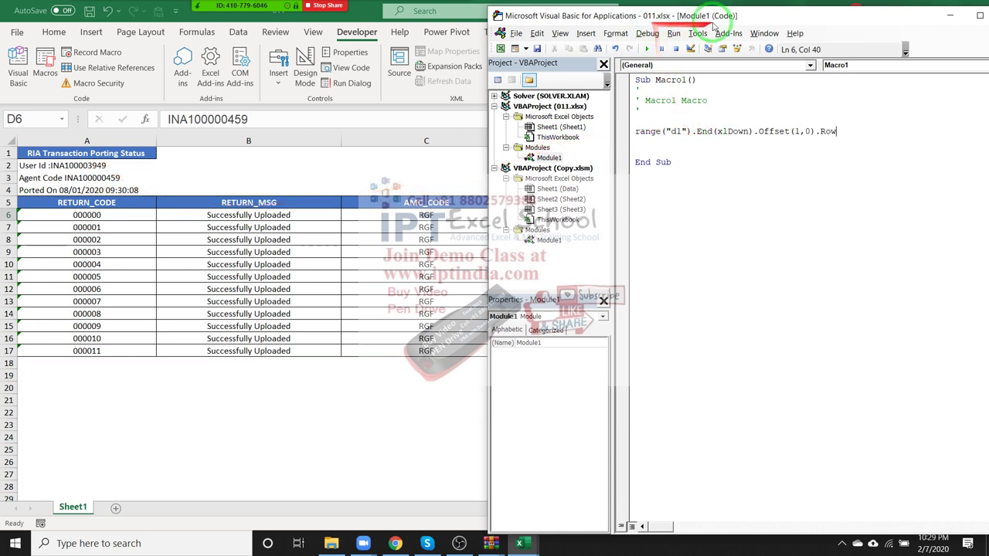
click(640, 141)
click(639, 142)
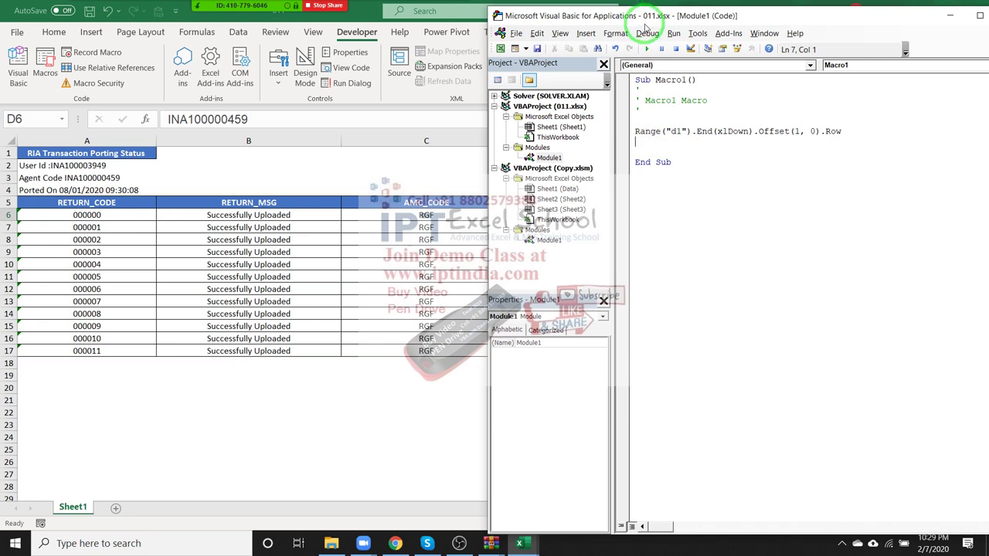
Prefix that line with sr = and begin an er line beneath it.
key(Up)
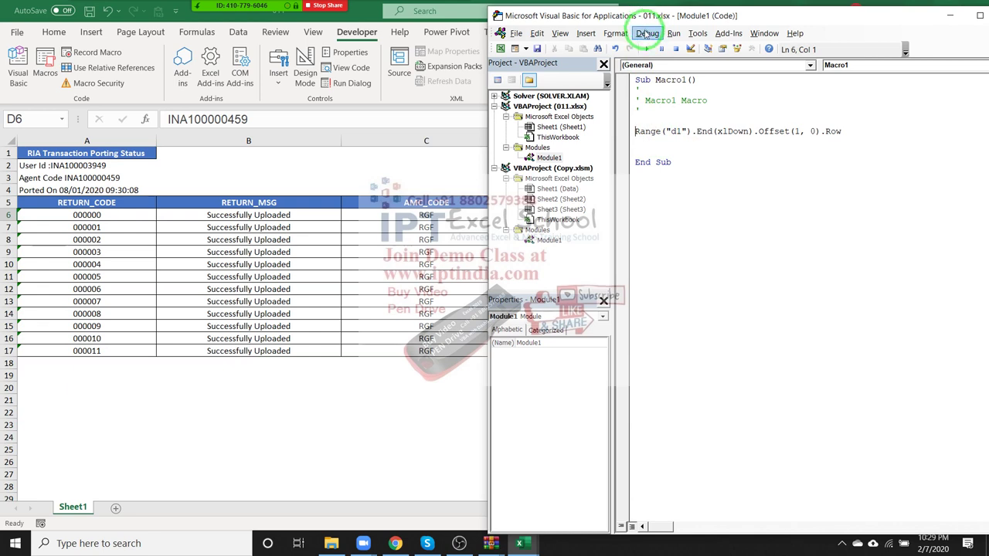
text(sr =)
key(Down)
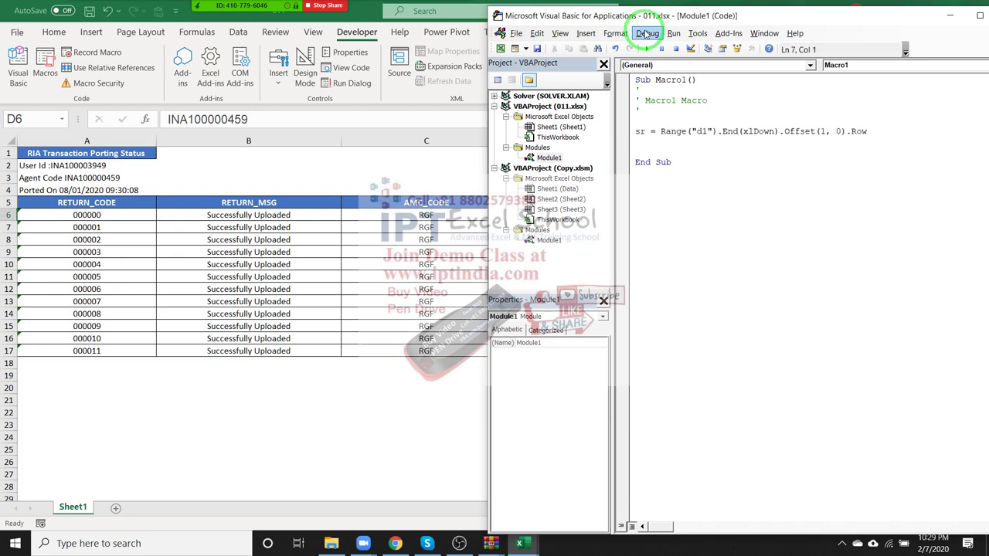
text(er=)
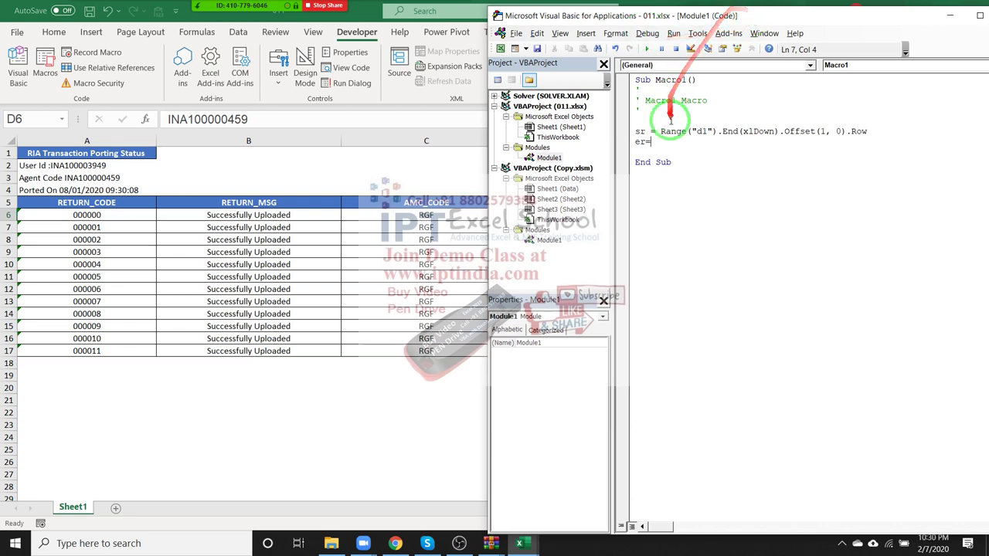
Copy the Range expression from the sr line and paste it after er=.
click(663, 133)
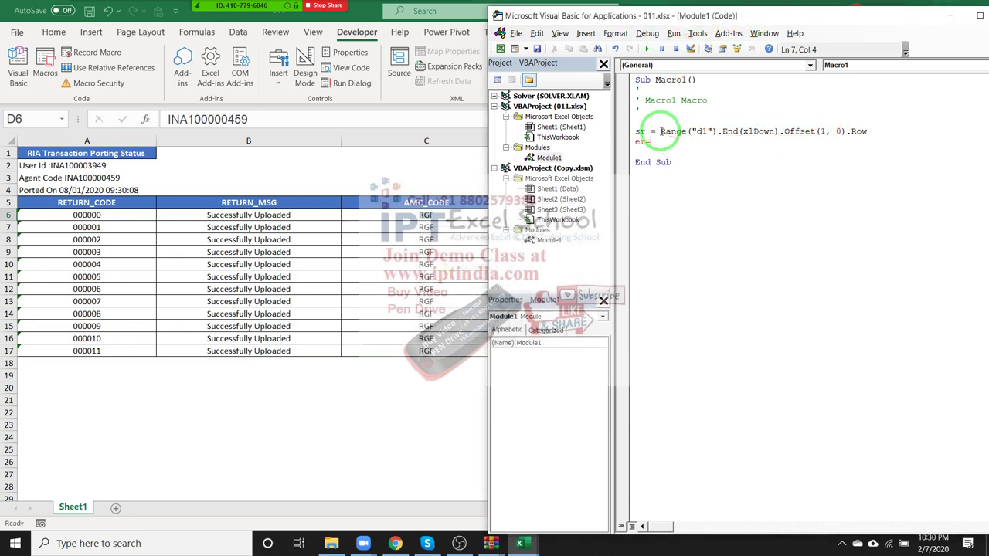
drag(661, 131, 867, 131)
key(ctrl+c)
click(675, 143)
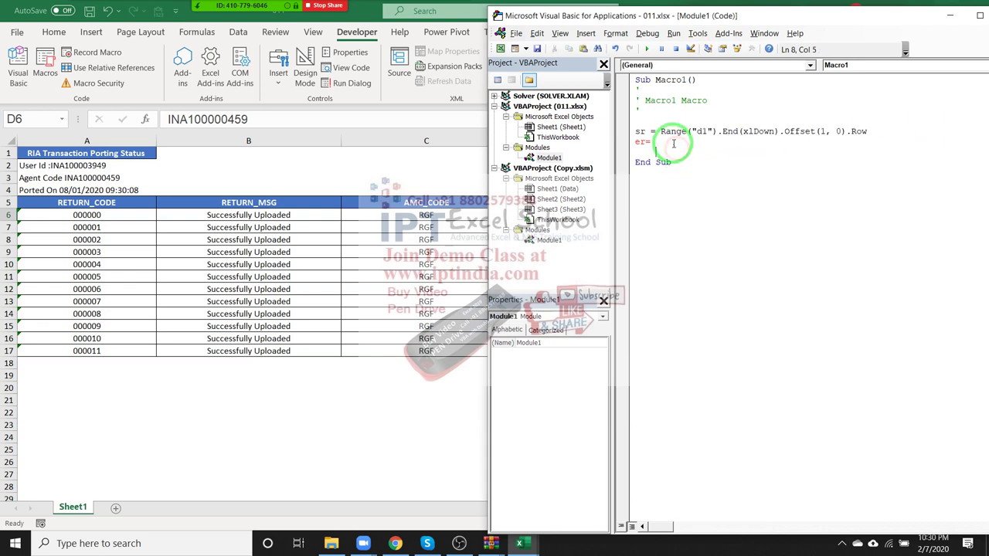
key(ctrl+v)
click(687, 141)
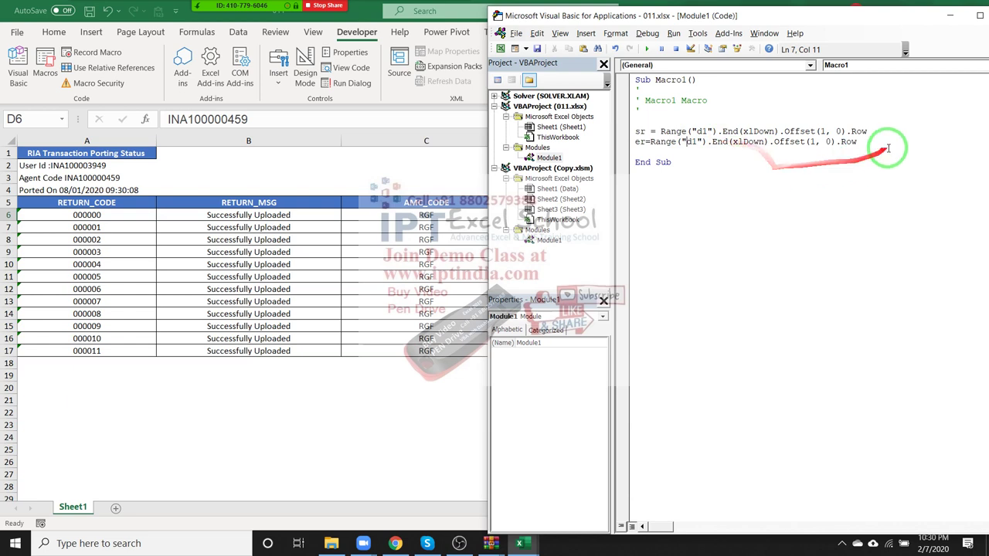
mouse_move(879, 141)
mouse_down()
mouse_move(656, 151)
mouse_move(651, 142)
mouse_up()
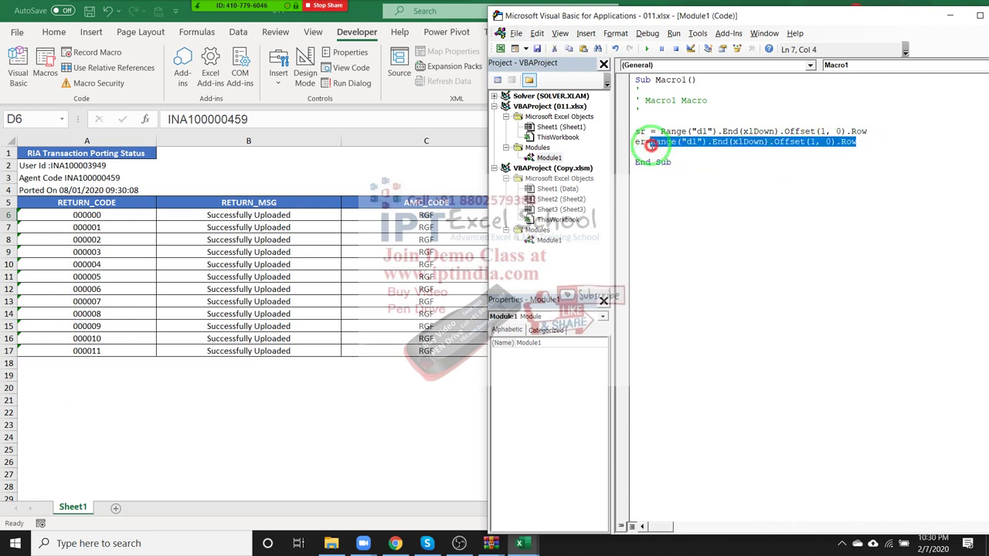
Rewrite it as er = Range("A65000").End(xlUp).Row and add a new blank line.
text(range)
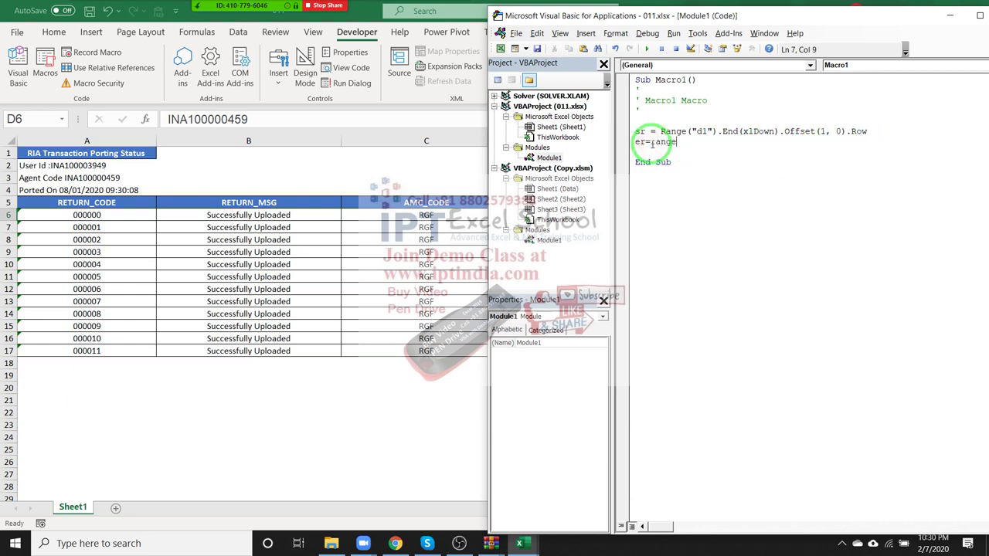
text(("A65000")
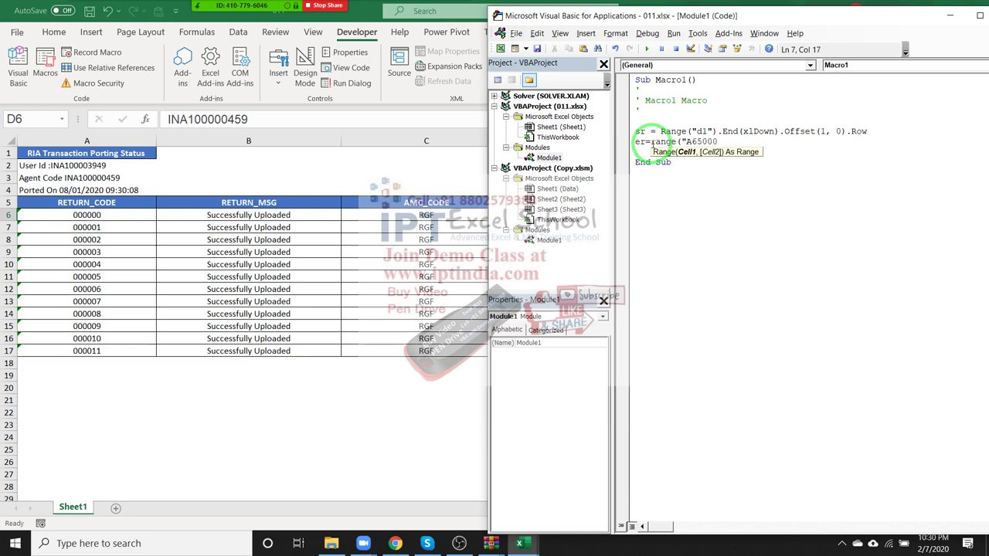
text().End()
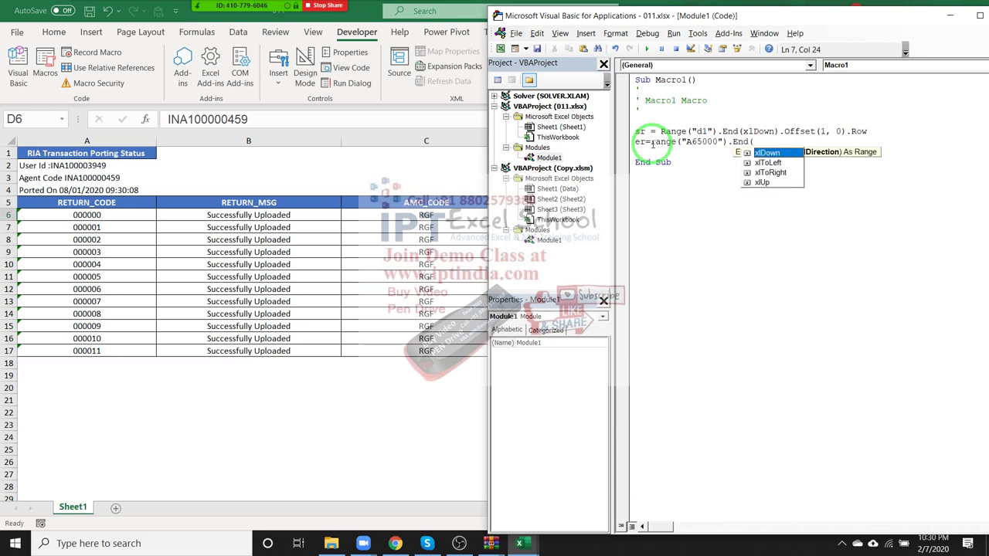
key(Down)
key(Down)
key(Down)
key(Tab)
text())
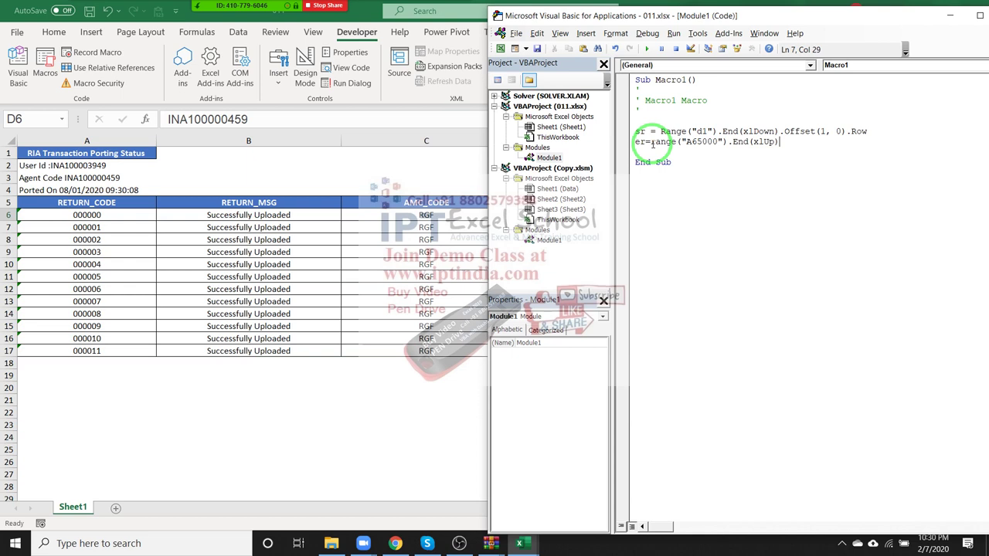
text(.row)
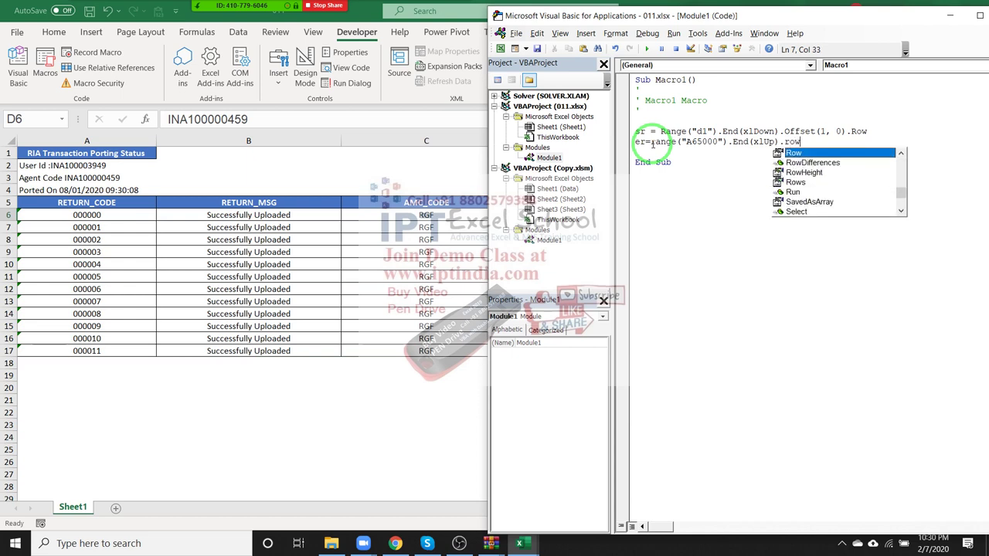
key(Escape)
click(678, 155)
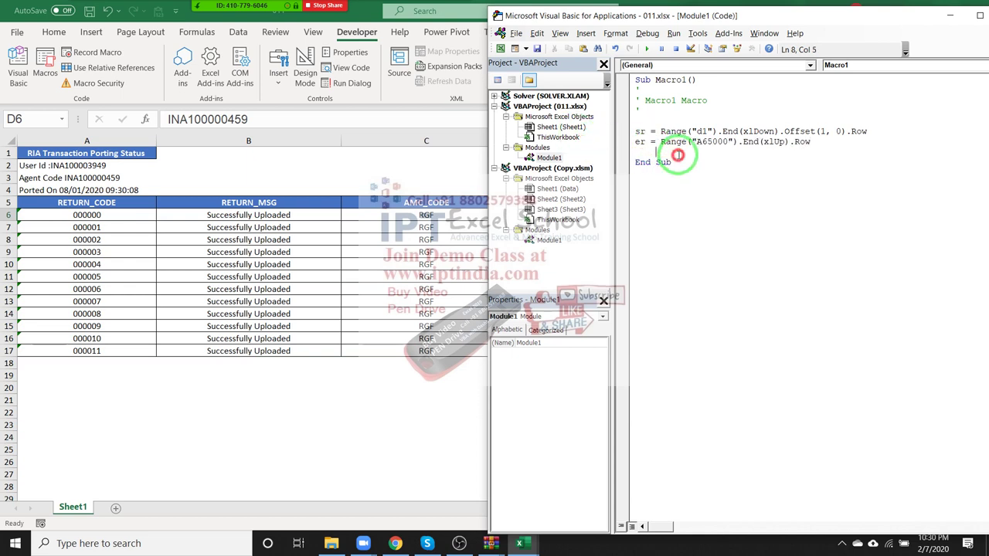
key(Return)
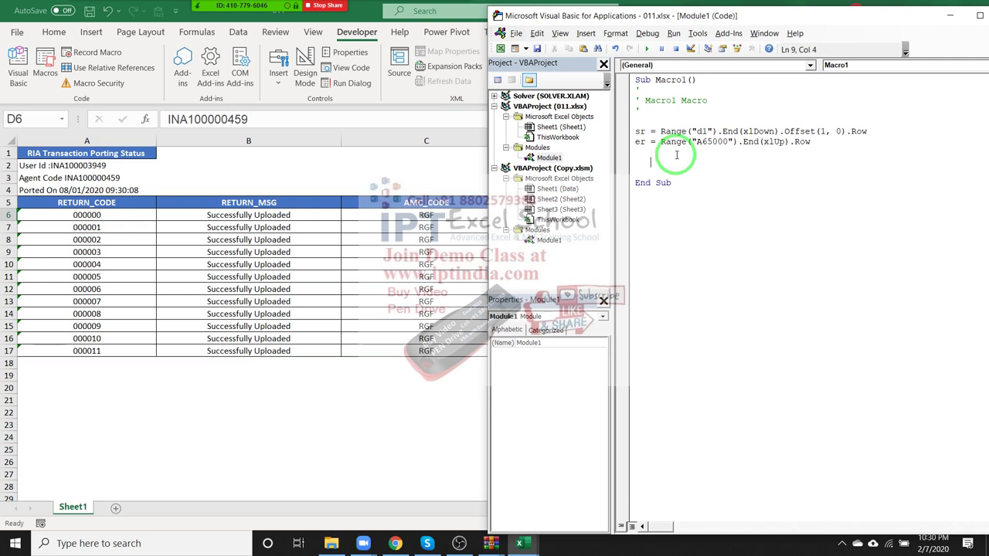
Write Range(Cells(sr, 1), Cells(er, 4)).Select on the new line and commit it.
text(range)
text(()
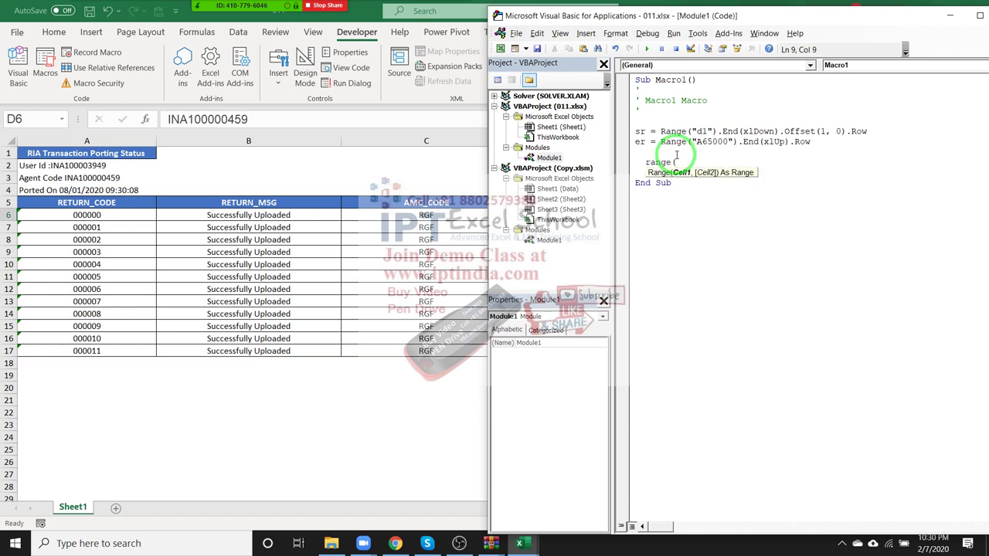
text(cells)
text(()
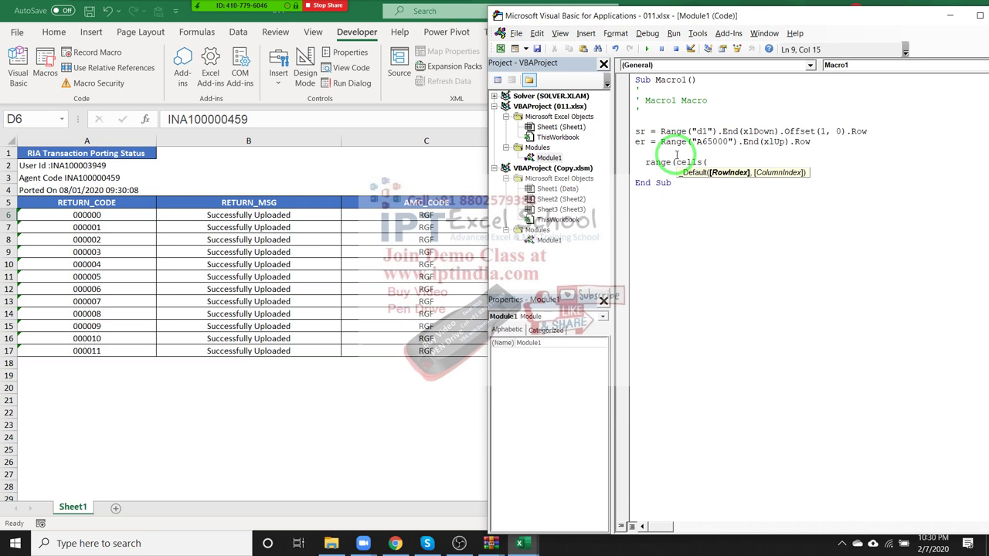
text(sr)
text(,1))
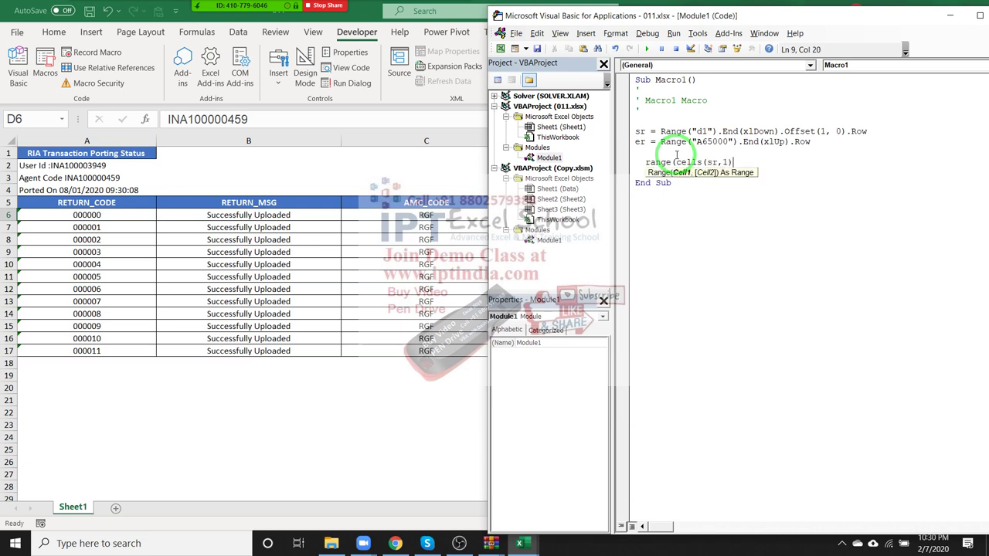
text(,)
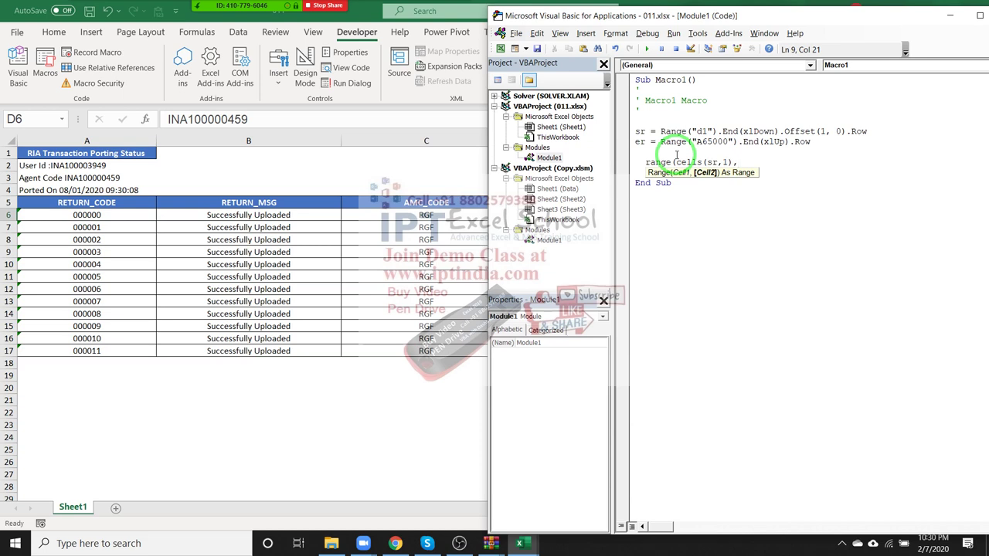
text(ce)
text((sr)
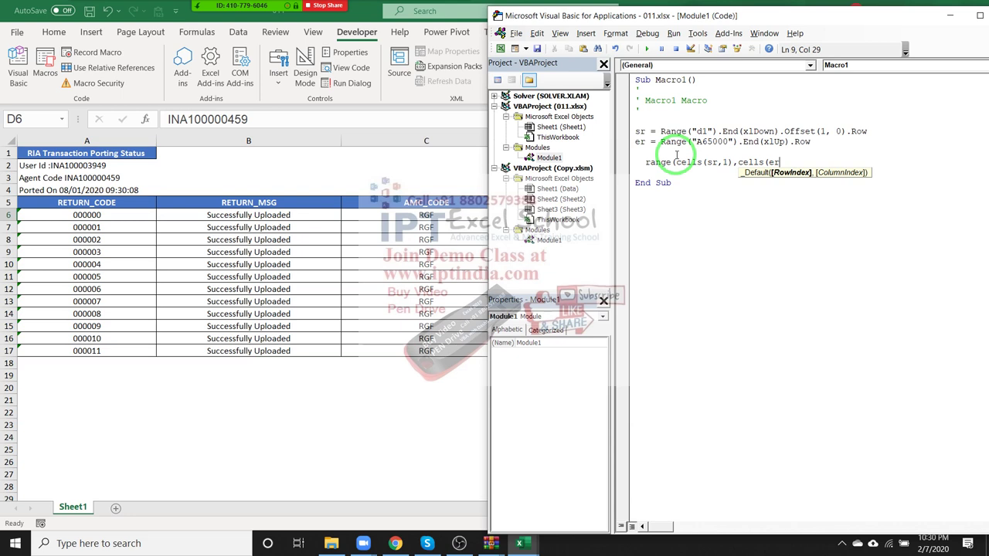
text(,)
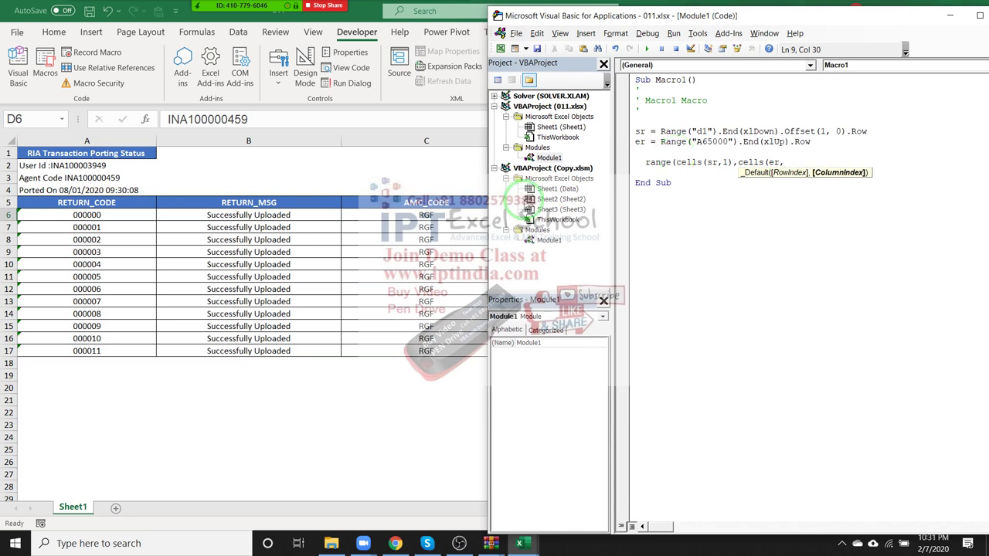
drag(11, 142, 257, 139)
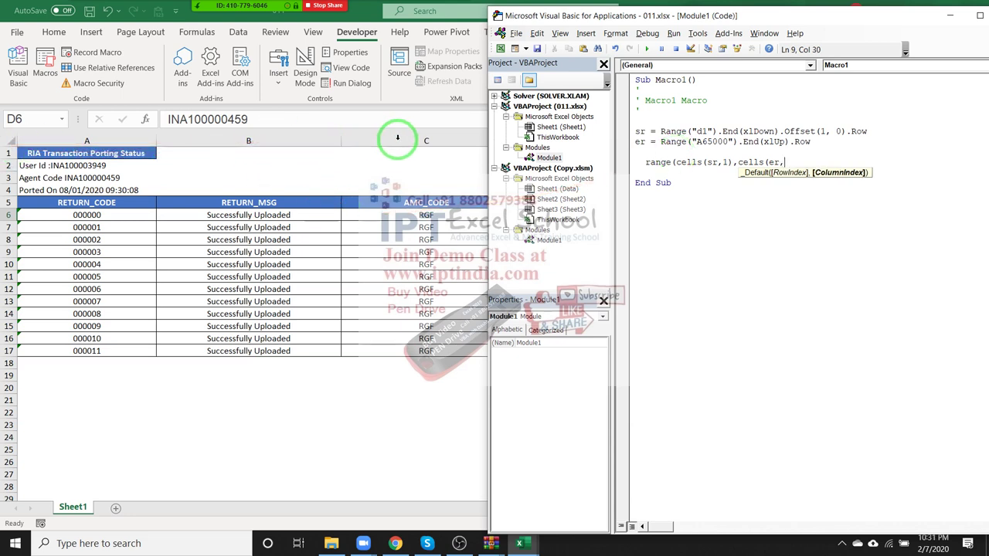
text()))
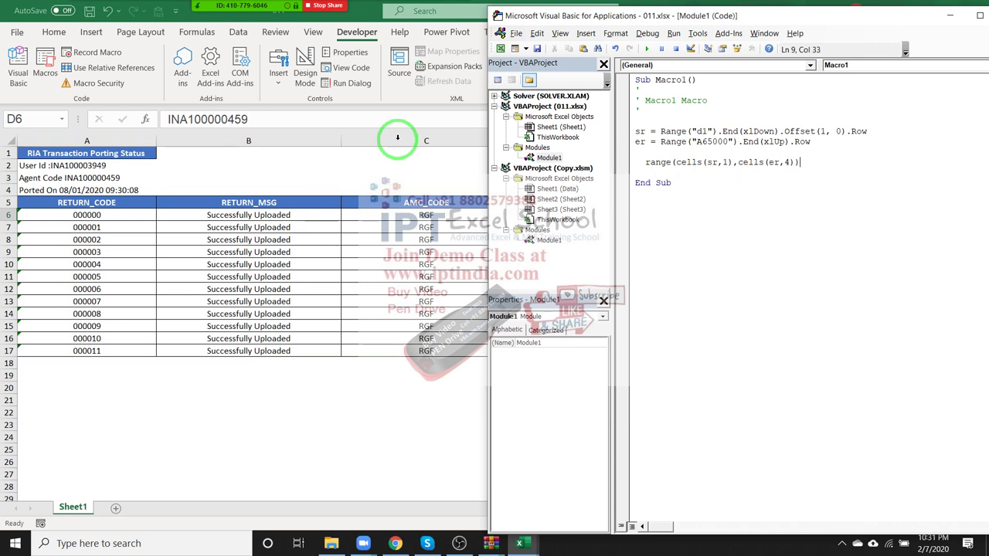
text(.Select)
key(Up)
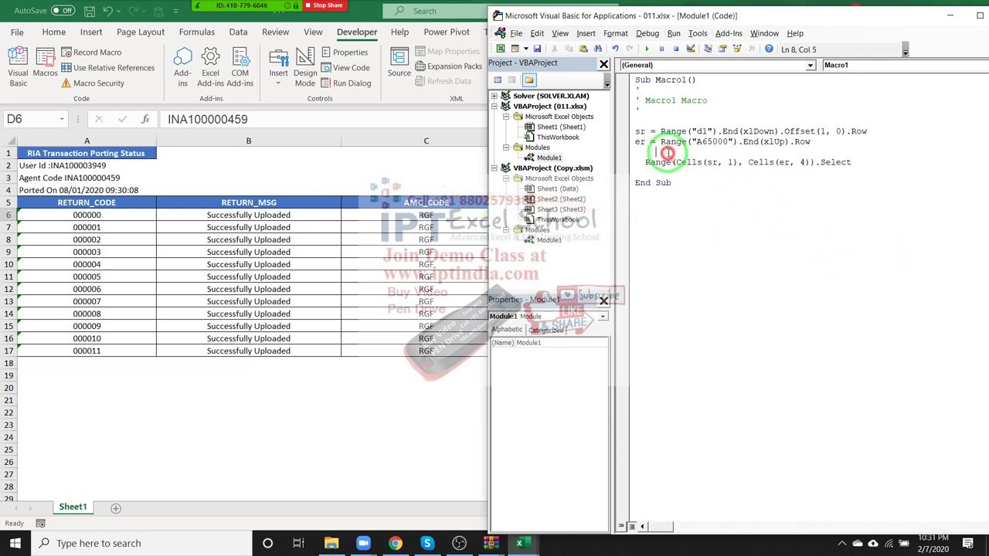
Run Macro1 to select A6:D17, shifting the code window aside to reveal column D.
click(648, 48)
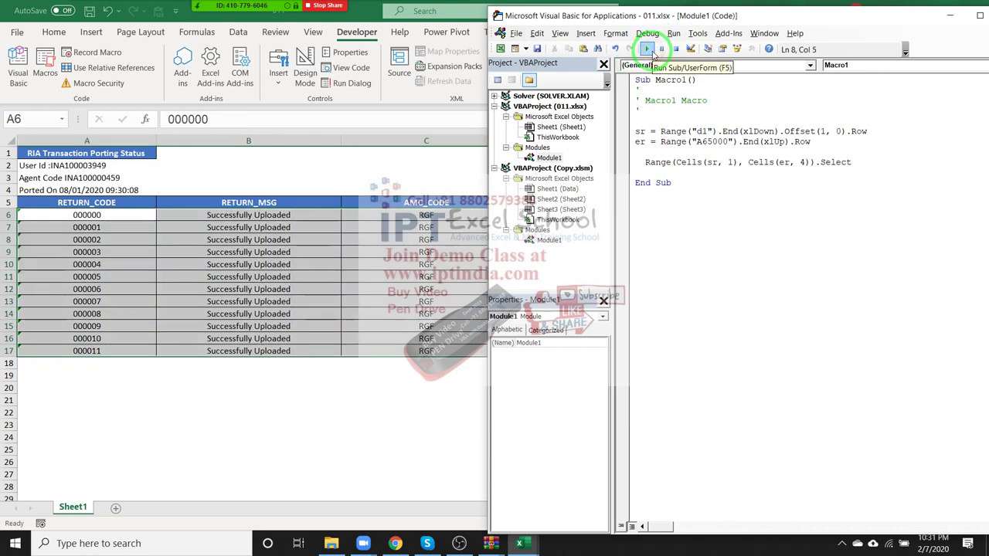
drag(936, 164, 618, 131)
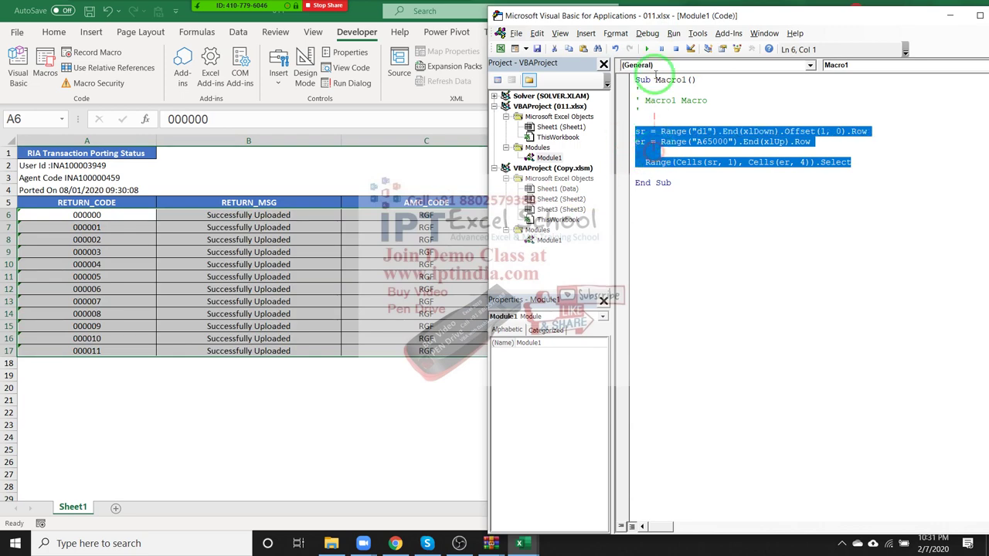
click(812, 172)
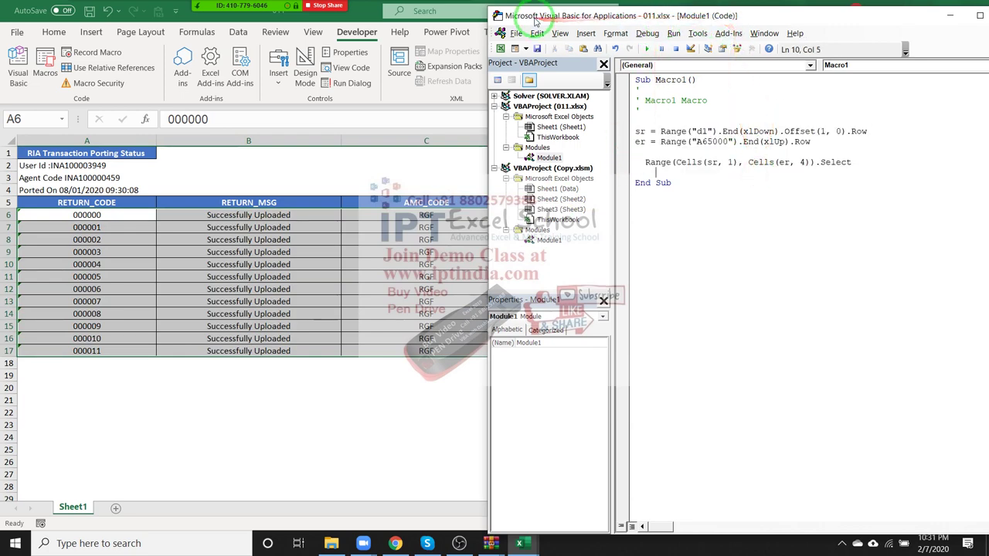
drag(535, 22, 692, 24)
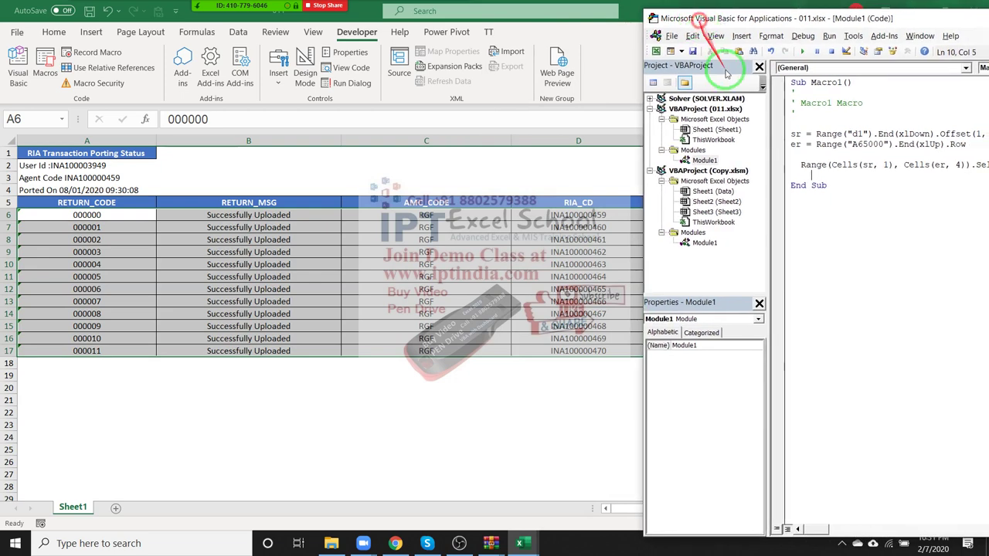
click(815, 134)
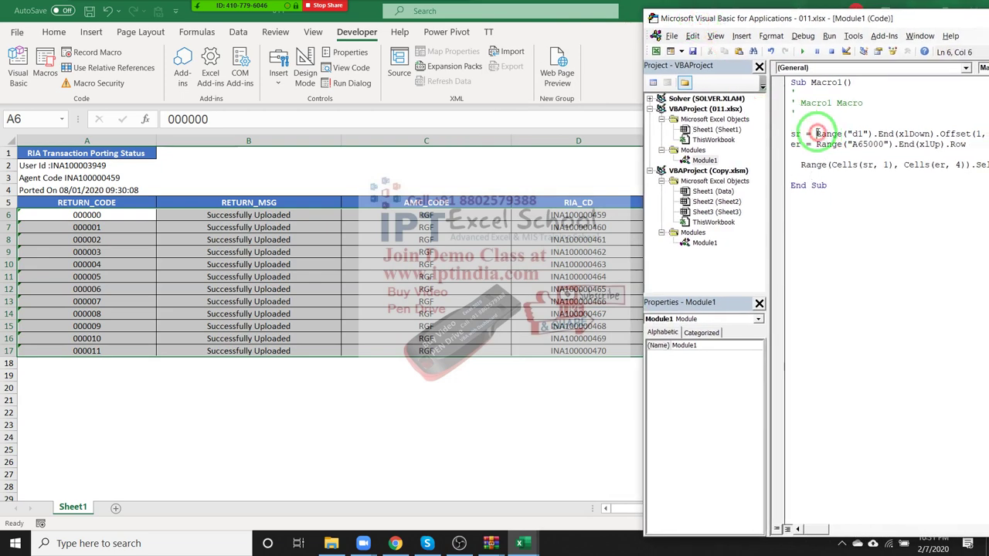
click(579, 165)
Inspect the 011 sheet's info cells and column D down to the RIA_CD header in D5.
click(578, 152)
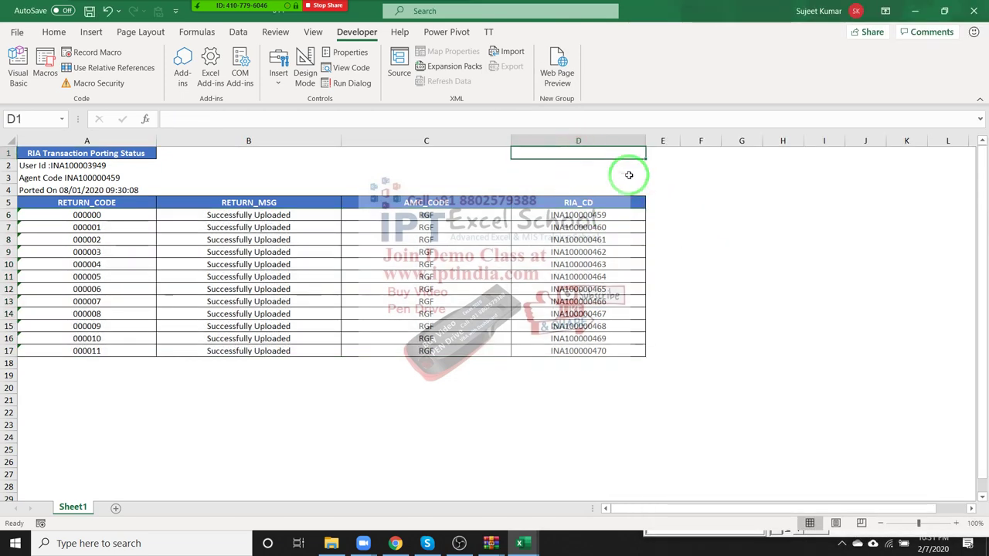
key(ctrl+Down)
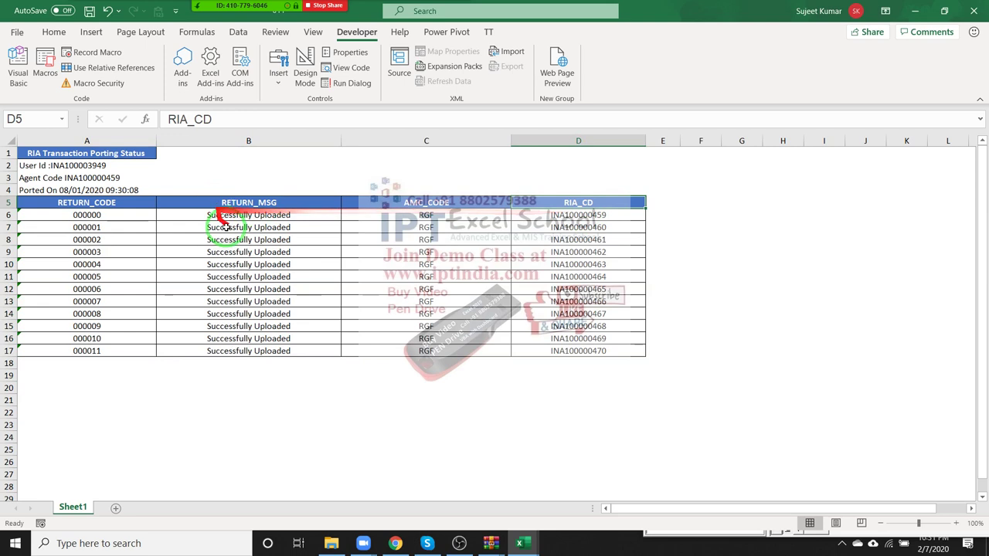
click(135, 251)
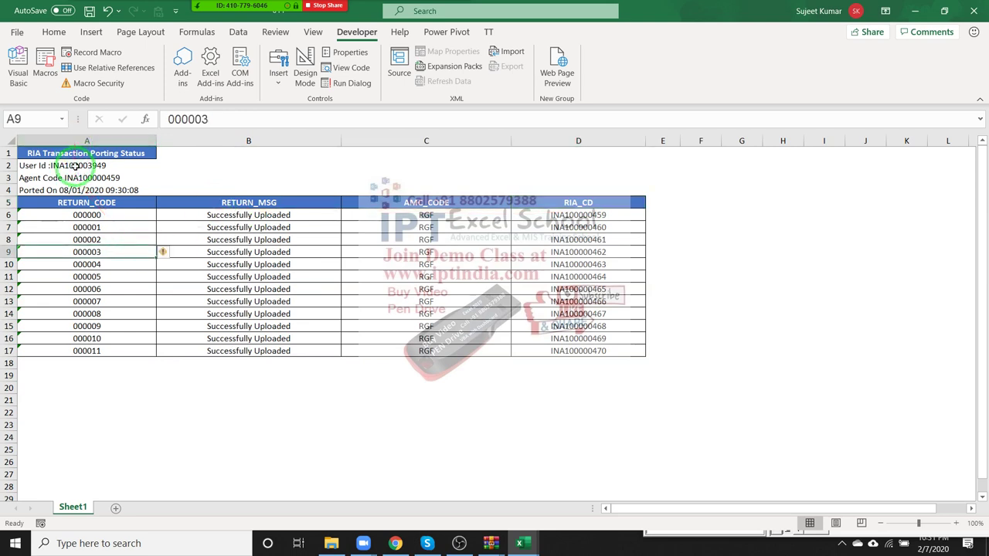
drag(68, 166, 78, 190)
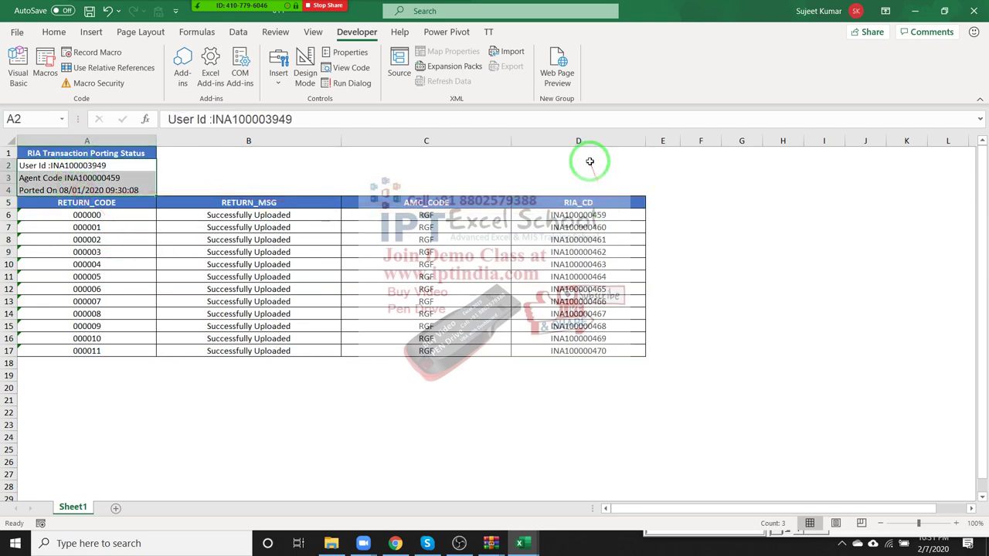
drag(580, 151, 589, 187)
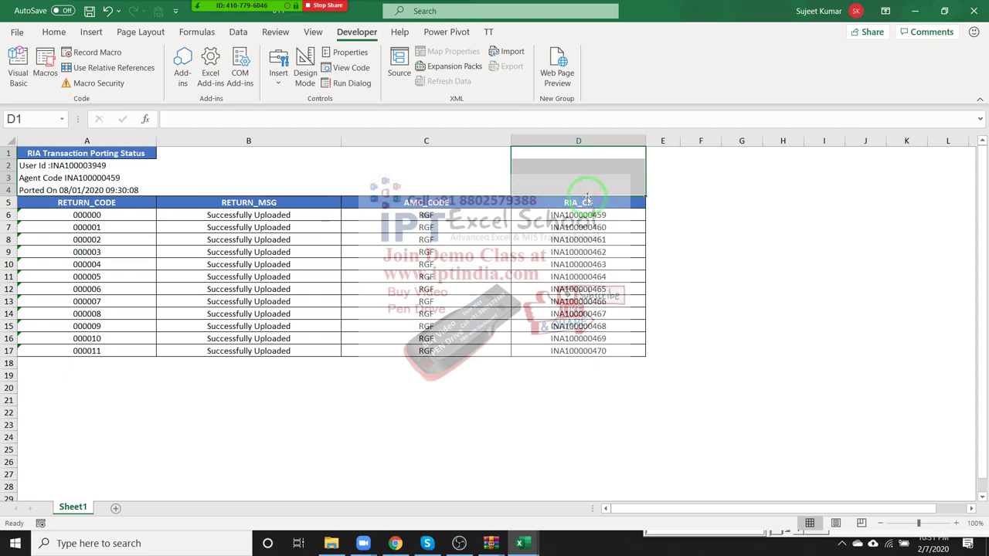
drag(587, 197, 583, 158)
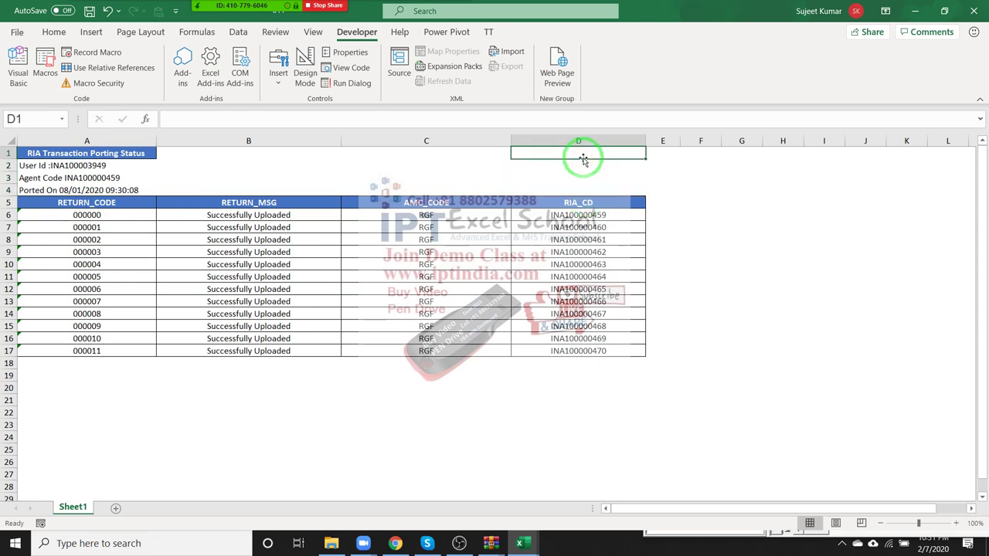
key(ctrl+Down)
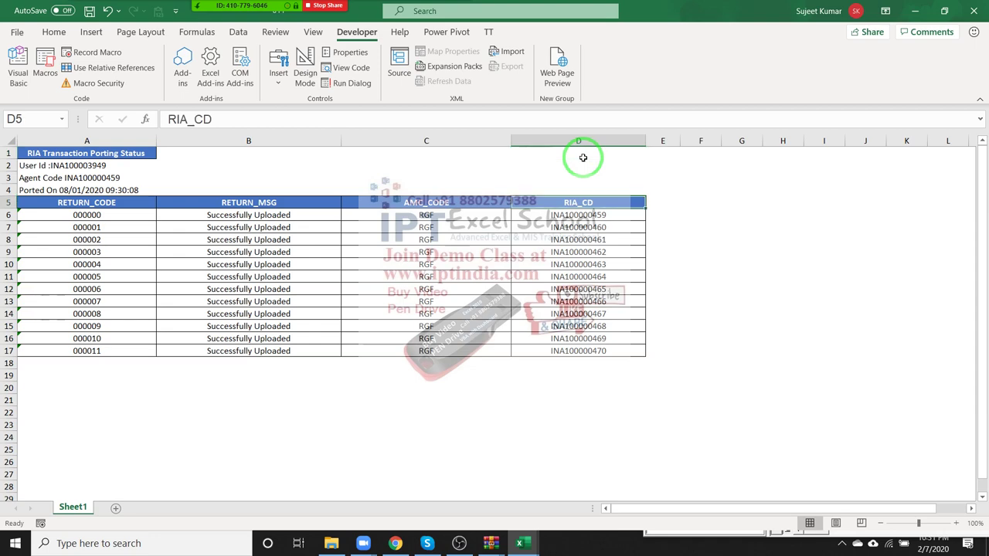
Check the sr variable in the code, review the table's last row, then return to the editor.
key(alt+F11)
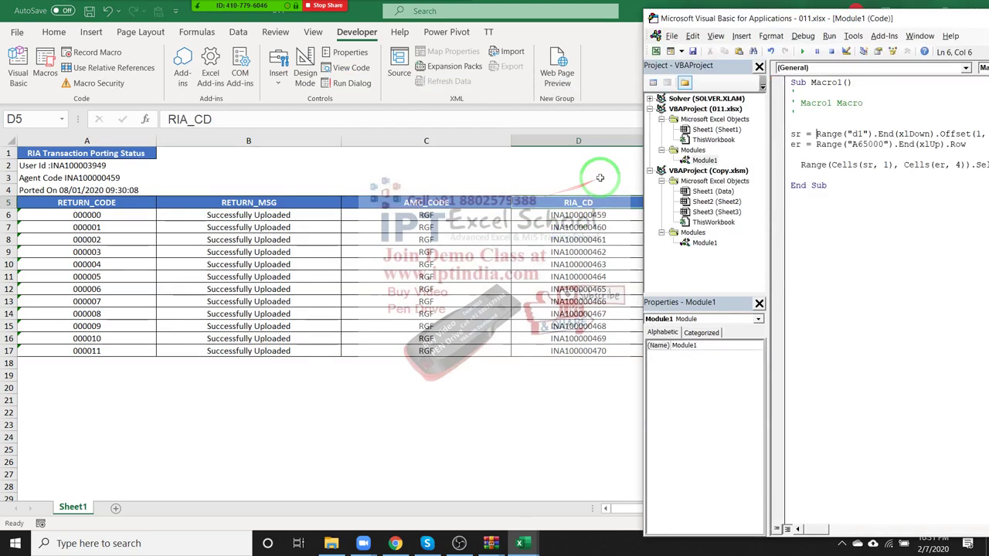
double_click(795, 134)
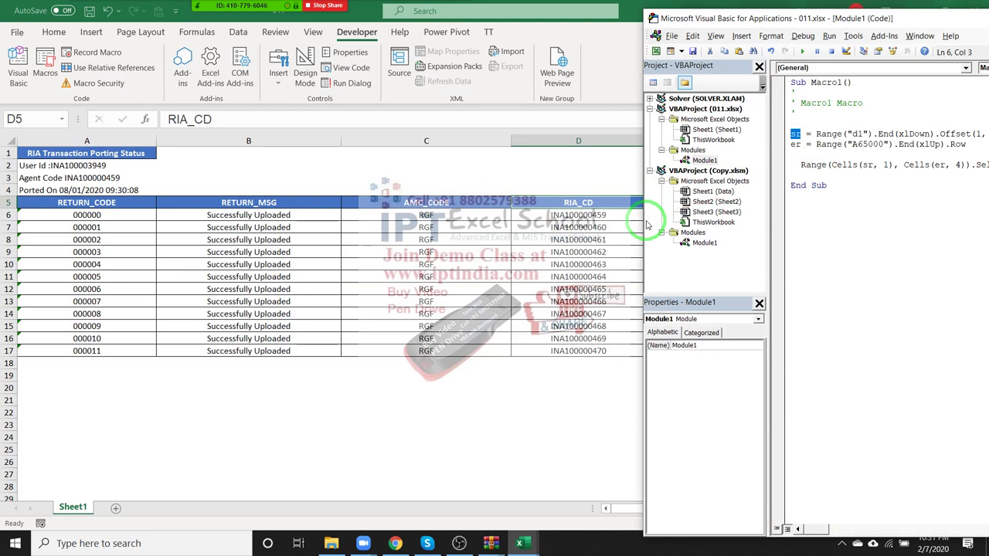
click(49, 487)
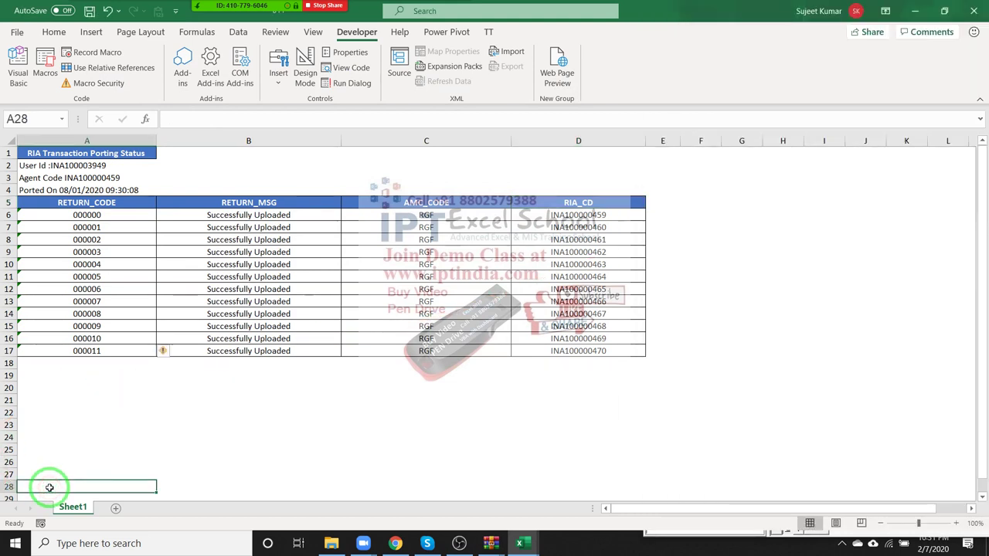
key(ctrl+Up)
mouse_move(48, 485)
mouse_down()
mouse_move(320, 497)
mouse_move(702, 336)
mouse_move(686, 351)
mouse_up()
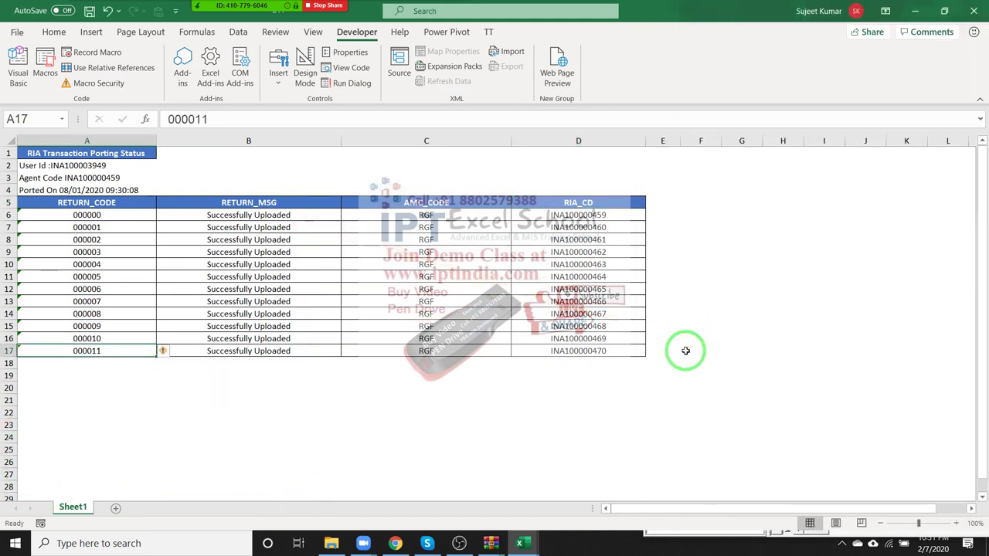
mouse_move(580, 391)
mouse_down()
mouse_move(31, 358)
mouse_move(30, 378)
mouse_up()
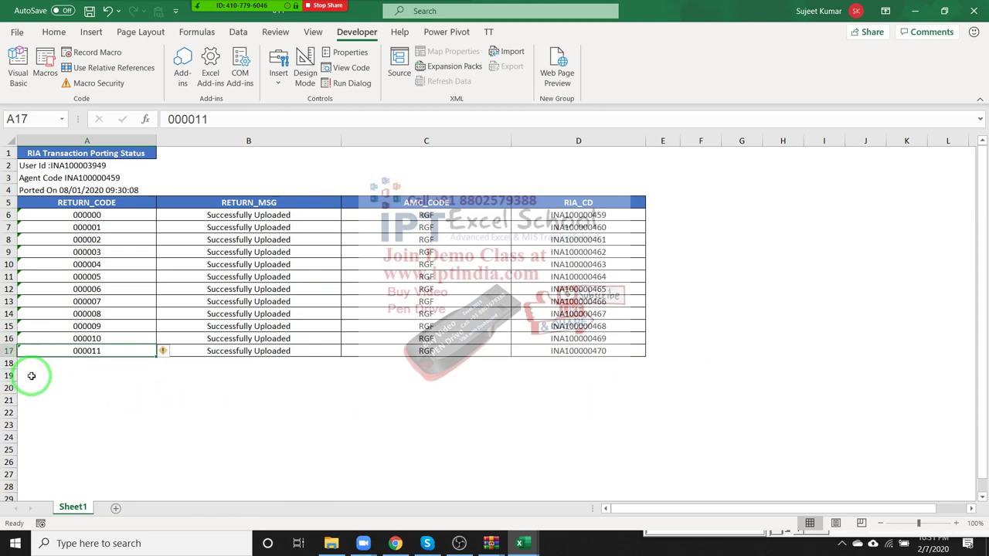
drag(40, 341, 33, 243)
drag(46, 166, 67, 147)
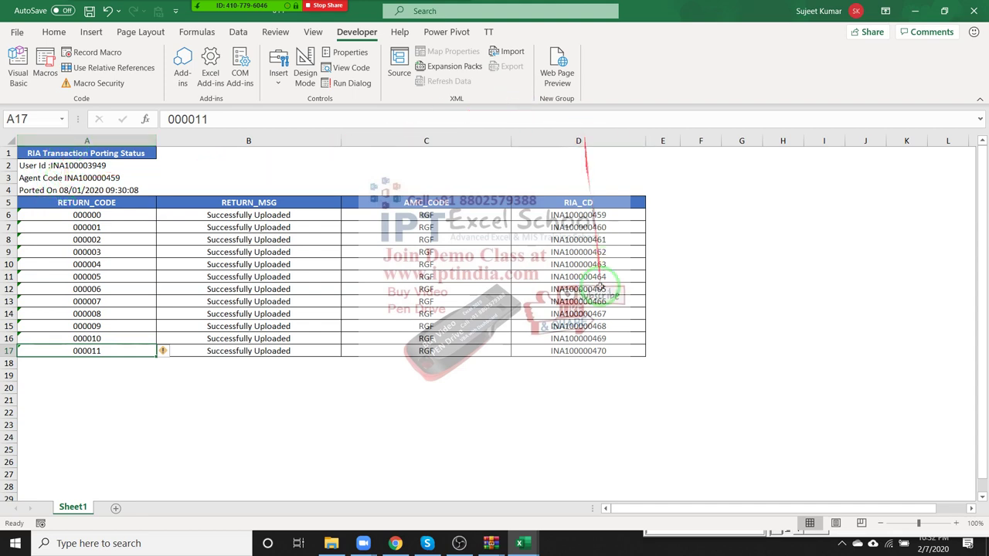
key(alt+Tab)
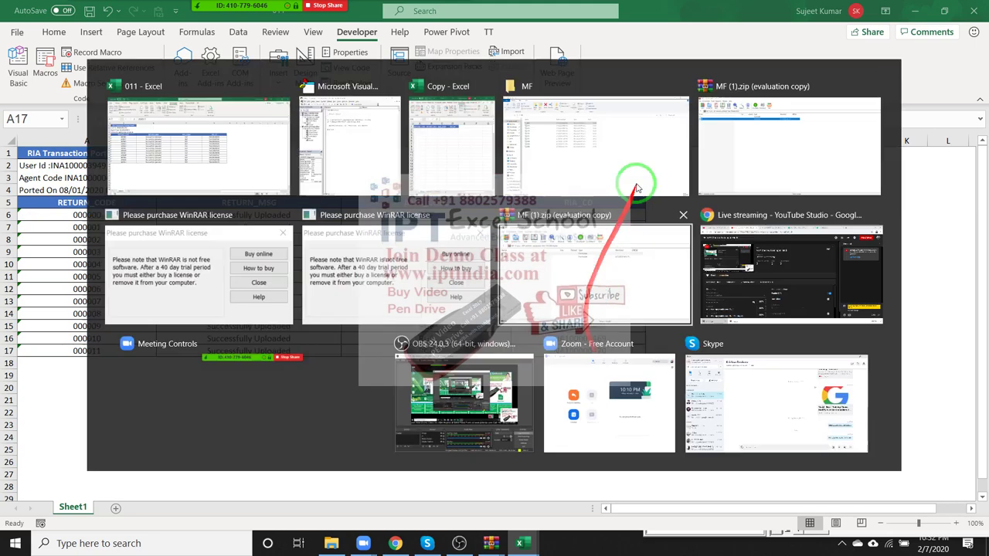
Select the sr, er and Range code lines, then open Copy.xlsm's Module1 in a maximised editor.
click(794, 134)
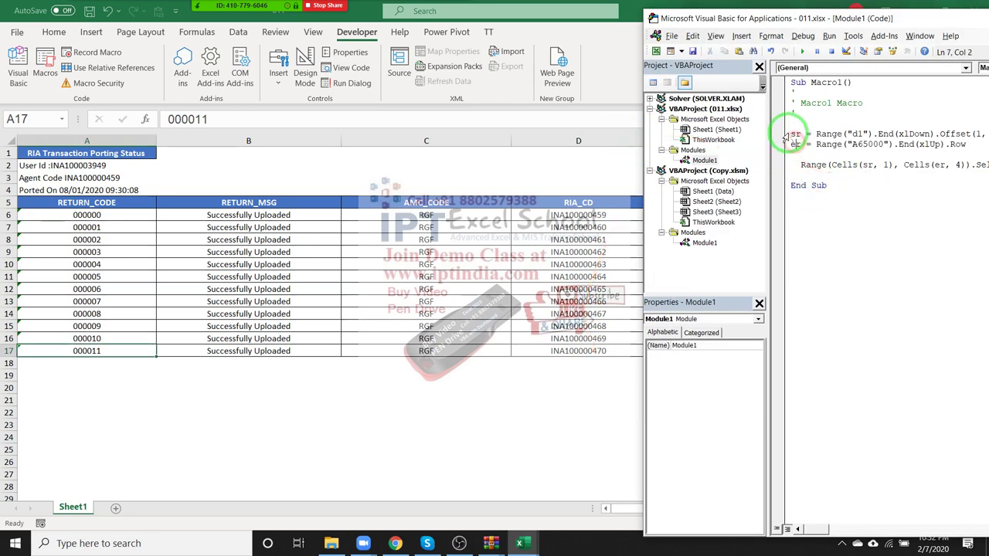
drag(792, 135, 983, 179)
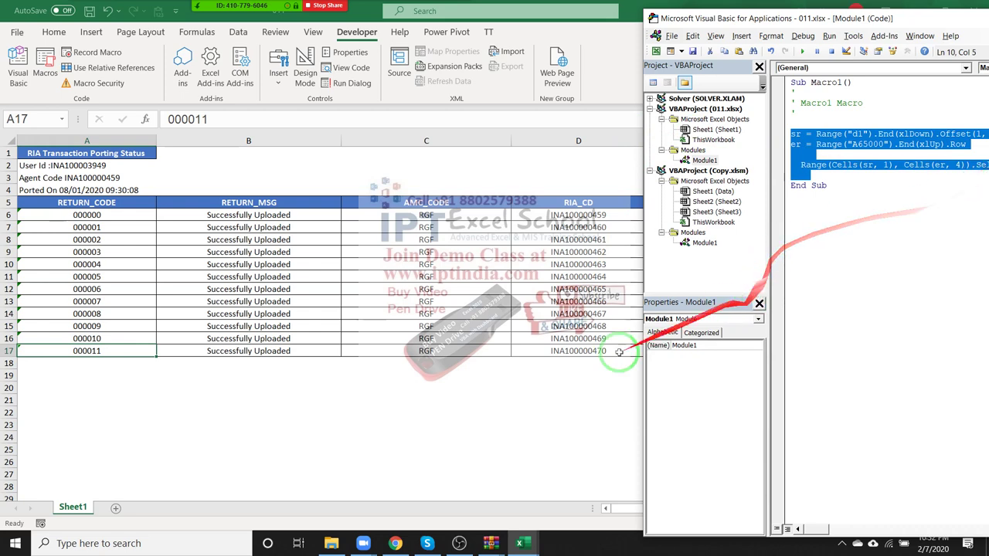
double_click(705, 243)
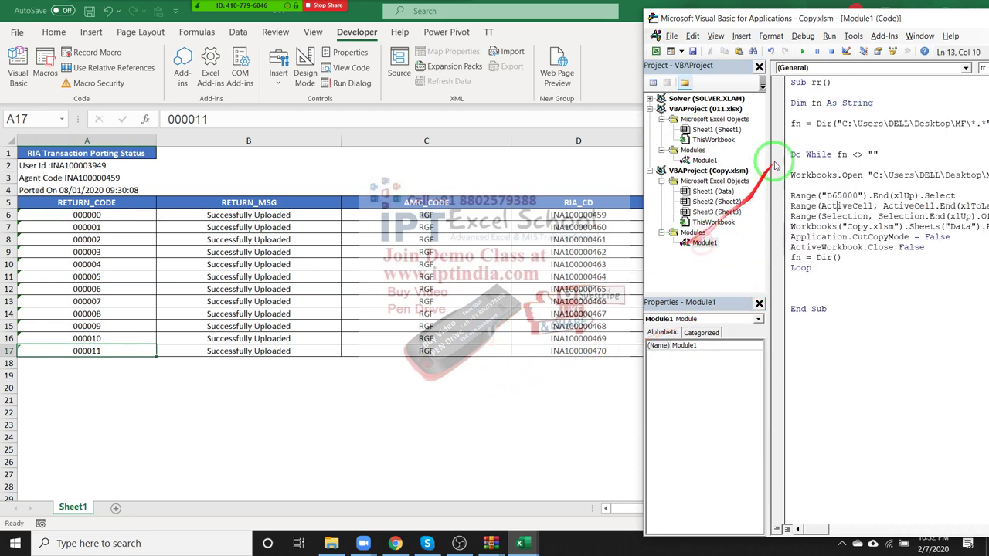
drag(803, 21, 328, 0)
click(216, 262)
drag(147, 194, 152, 193)
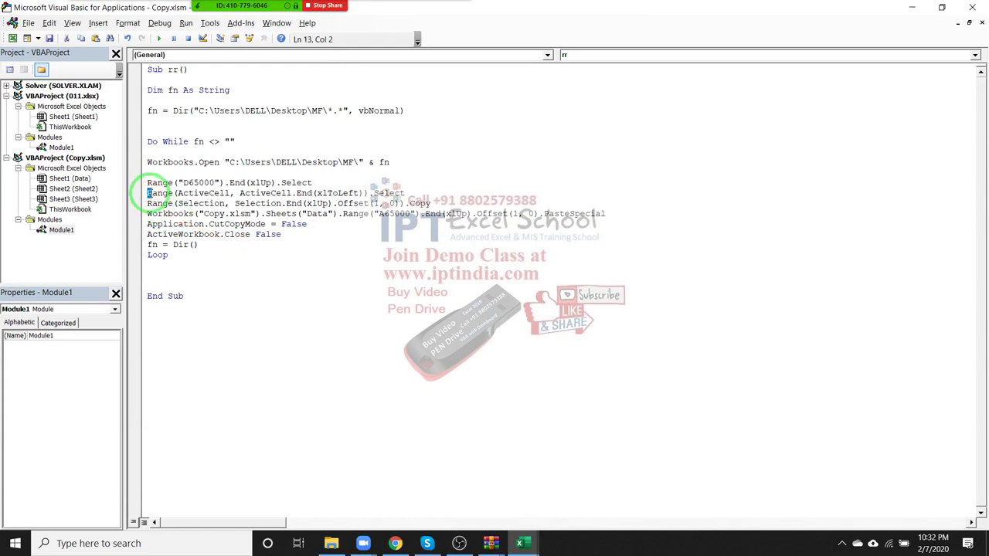
Replace the three Range lines with the pasted sr/er lines, change .Select to .Copy, and run rr.
key(shift+Down)
key(shift+Down)
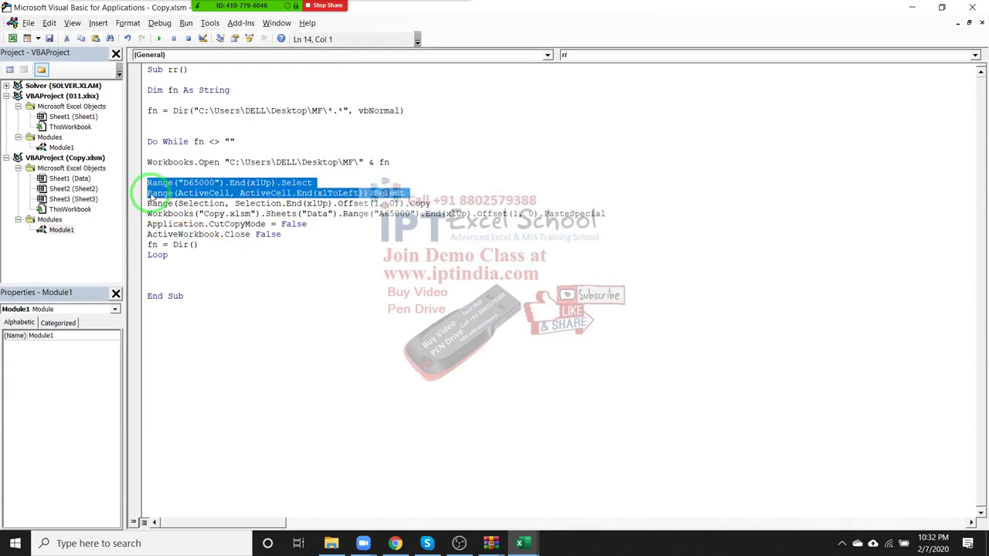
key(shift+Down)
key(Delete)
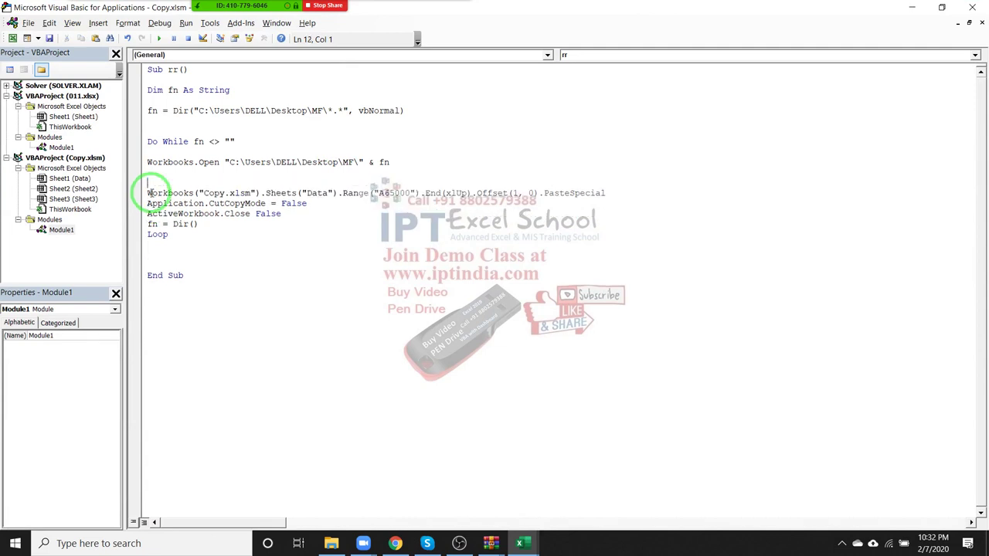
text(sr = Range("d1").End(xlDown).Offset(1, 0).Row er = Range("A65000").End(xlUp).Row    Range(Cells(sr, 1), Cells(er, 4)).Select)
drag(332, 213, 372, 218)
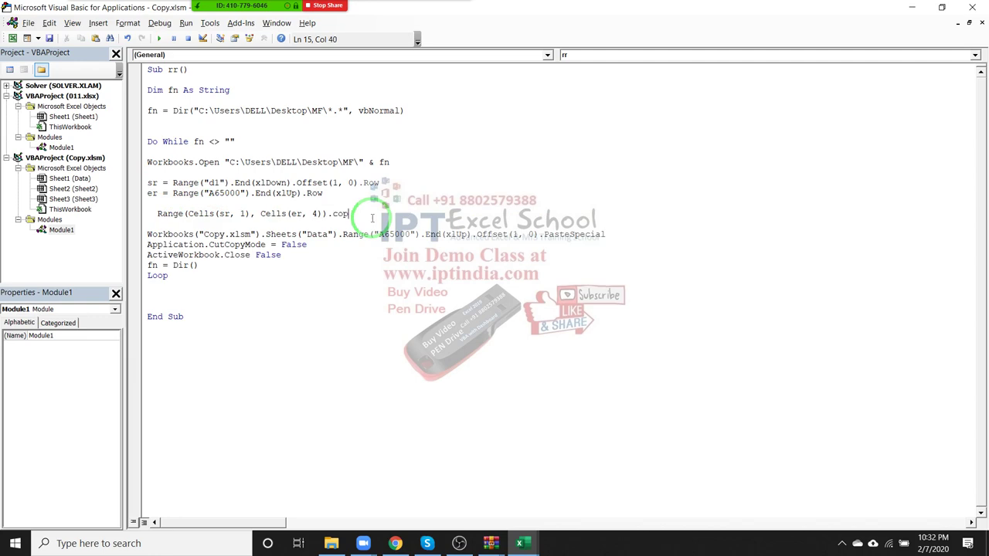
click(388, 290)
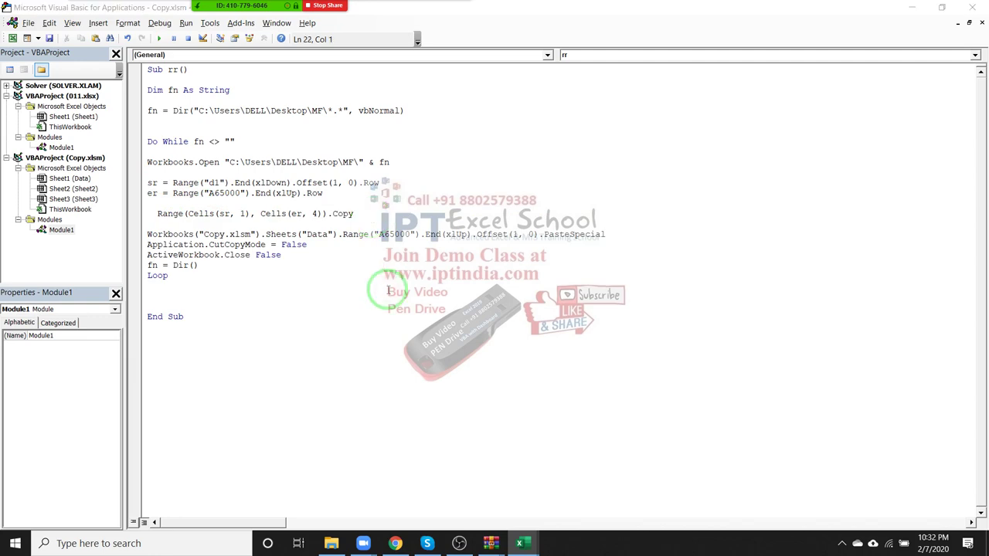
key(F5)
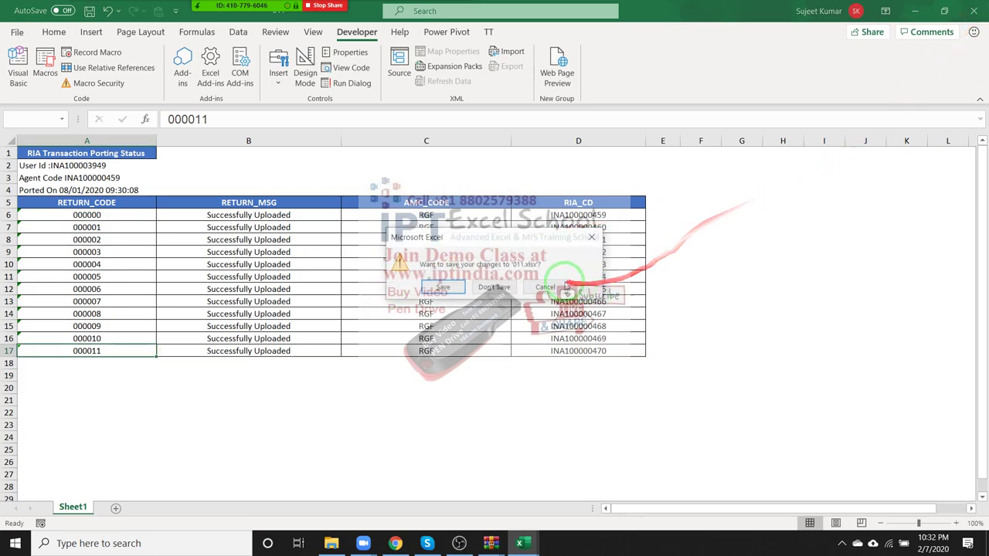
Close 011.xlsx without saving and dock the restored VBA editor beside Copy's Data sheet.
click(495, 288)
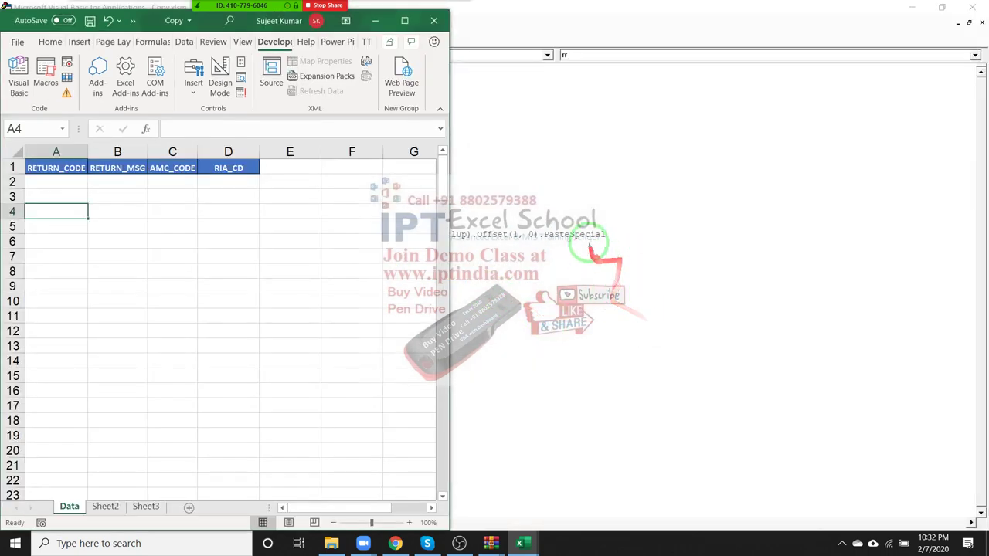
click(558, 301)
click(941, 8)
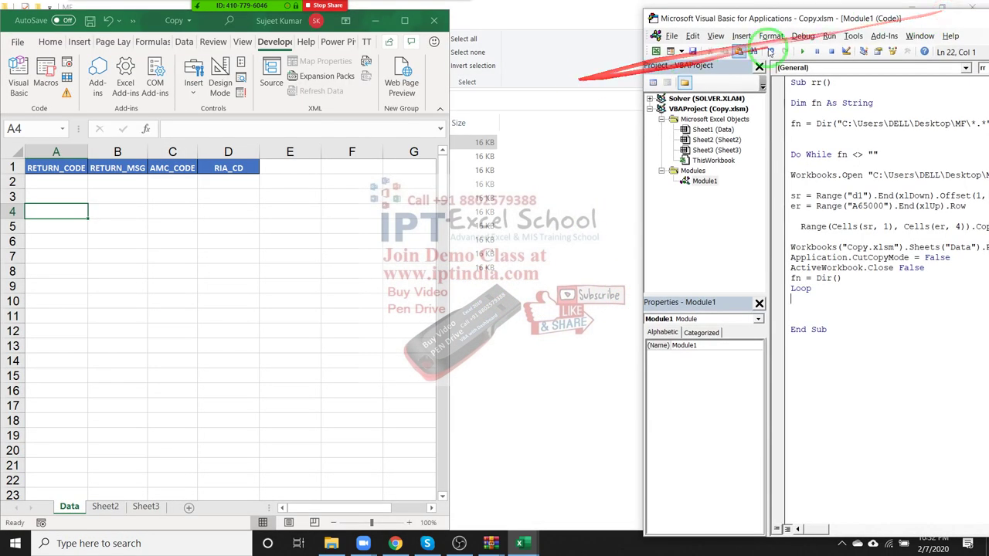
drag(706, 25, 514, 16)
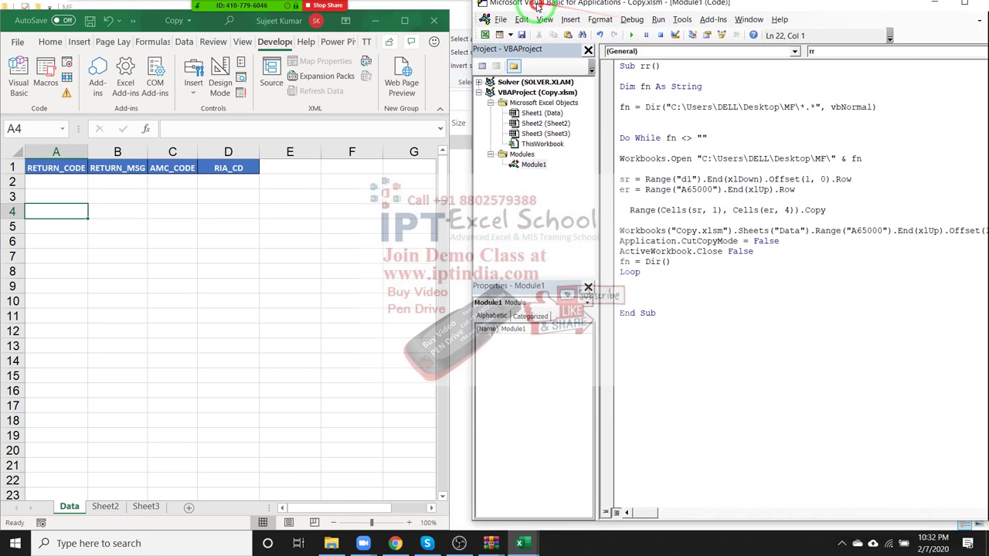
click(664, 166)
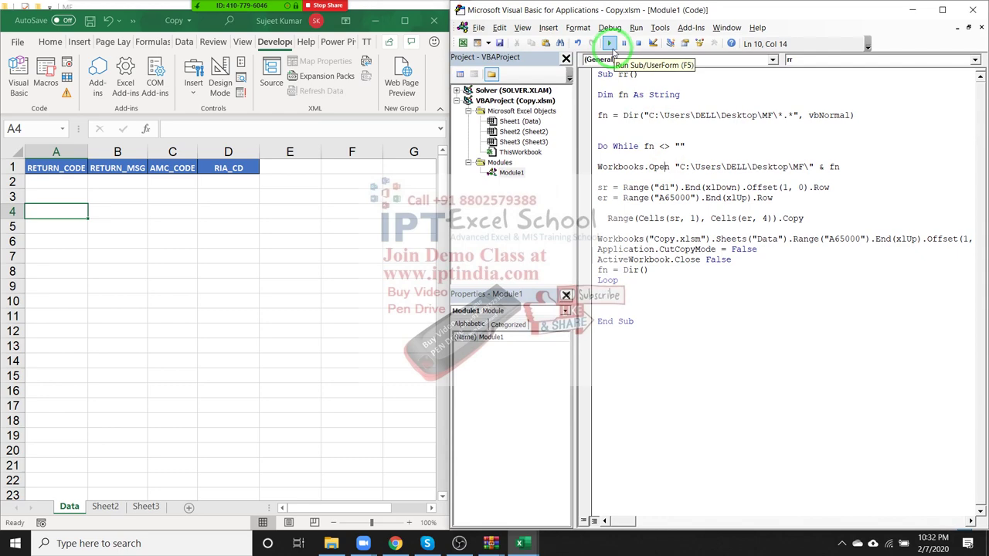
Run the rr macro to merge every MF workbook's rows into the Data sheet.
click(610, 44)
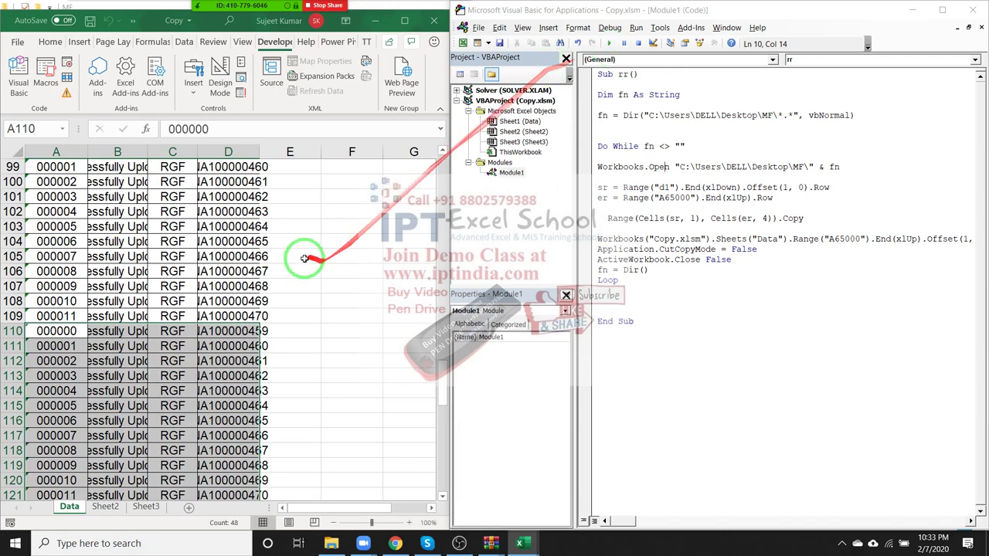
scroll(272, 294, down, 2)
scroll(273, 294, down, 1)
scroll(273, 294, up, 6)
scroll(273, 295, up, 11)
scroll(273, 294, up, 9)
scroll(273, 294, up, 5)
scroll(272, 295, up, 5)
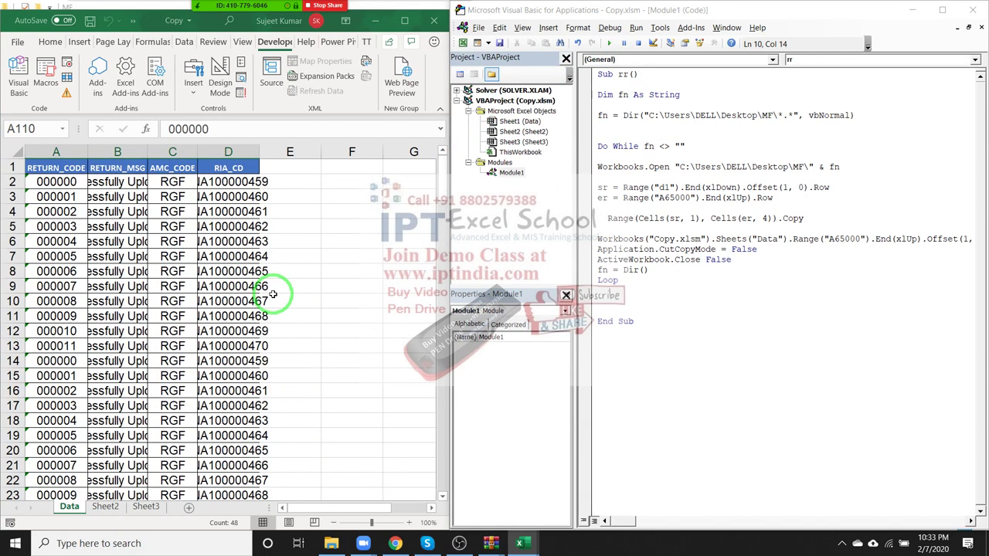
Review the merged data by selecting A2, D3, header row A1:D1, and columns B and D.
click(55, 182)
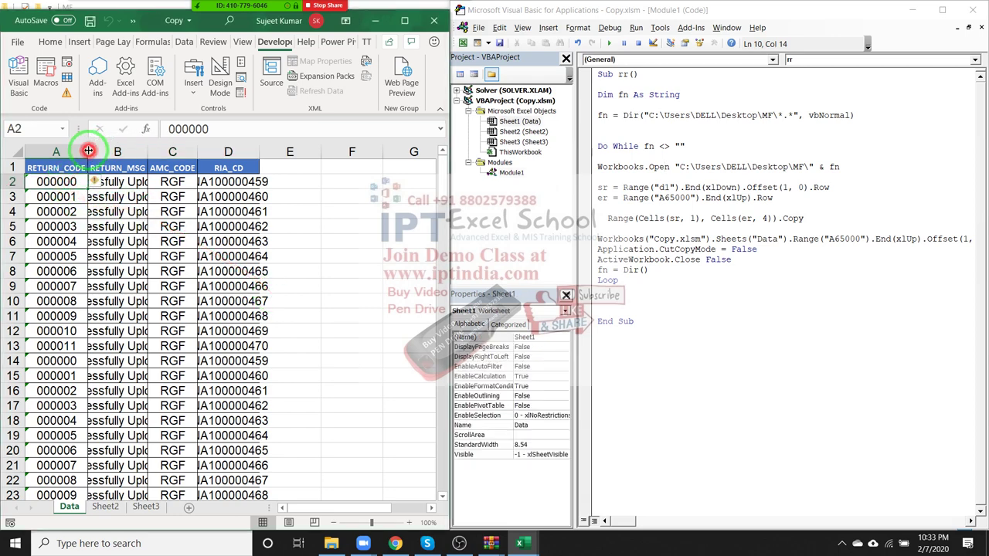
click(254, 196)
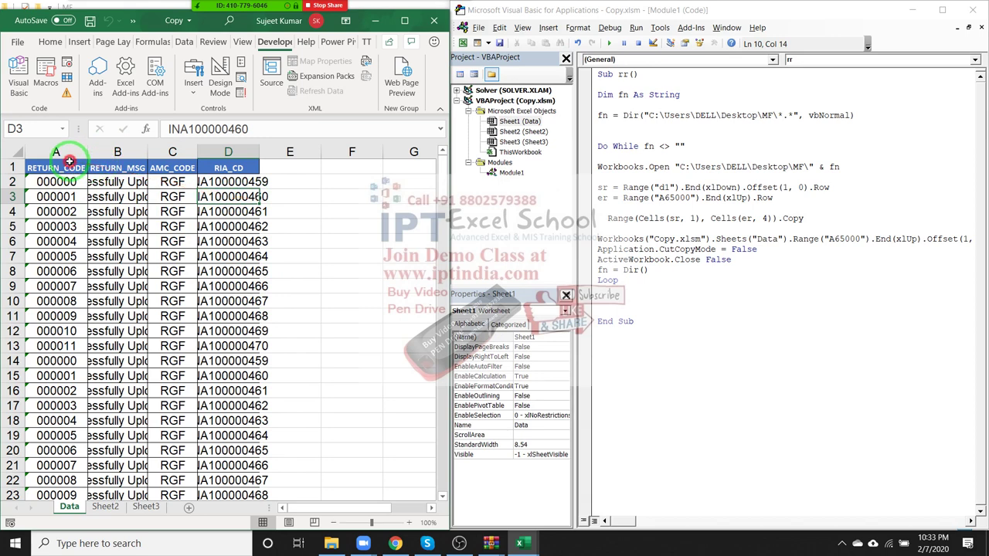
drag(74, 166, 221, 162)
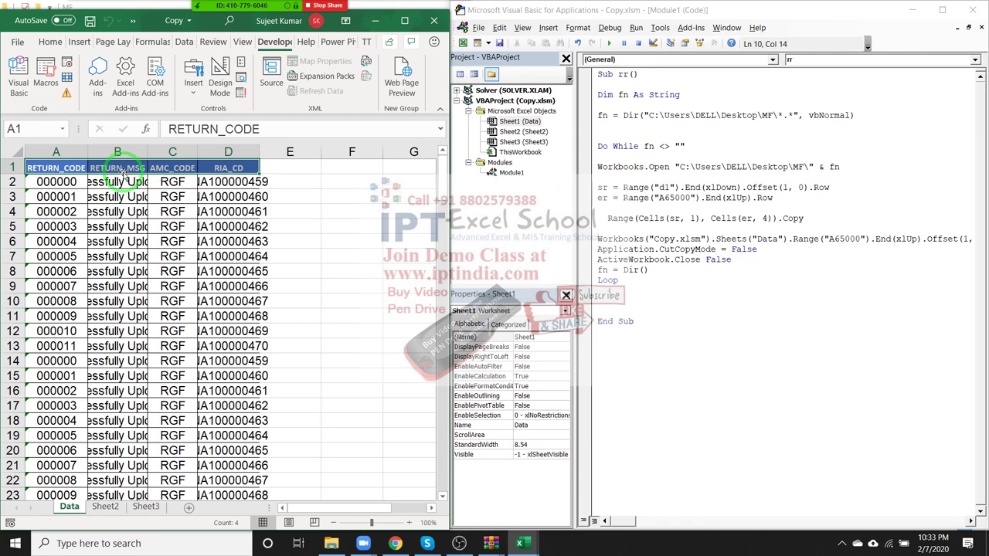
click(116, 225)
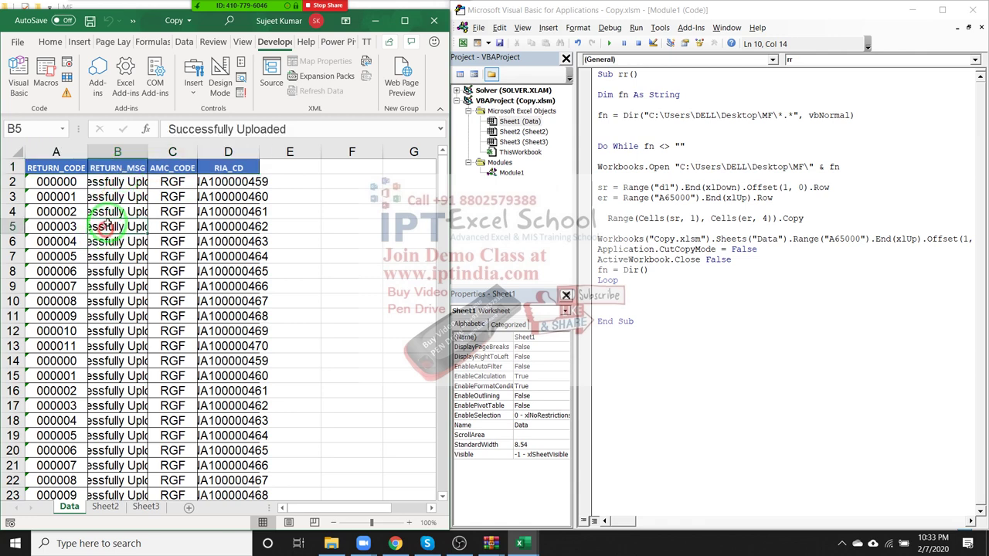
click(115, 146)
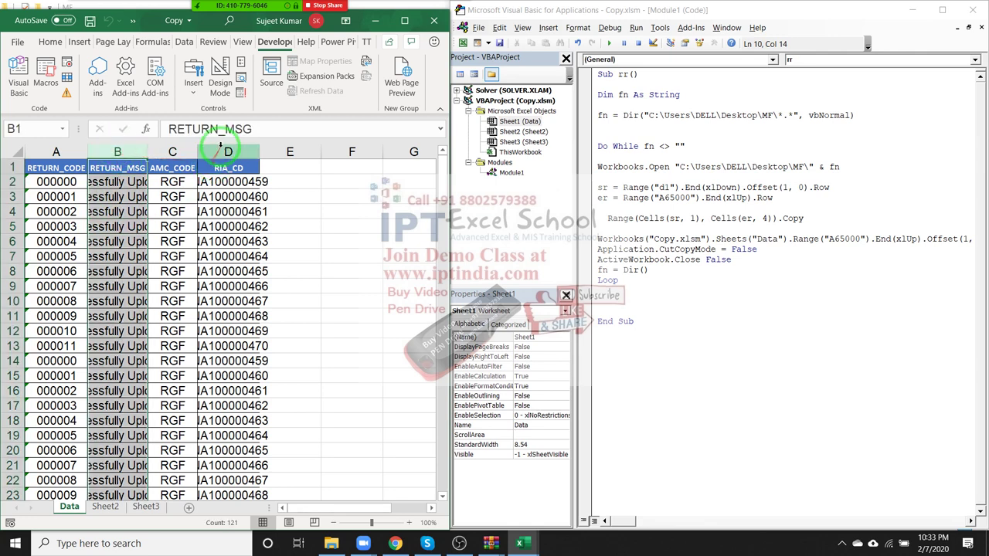
click(223, 149)
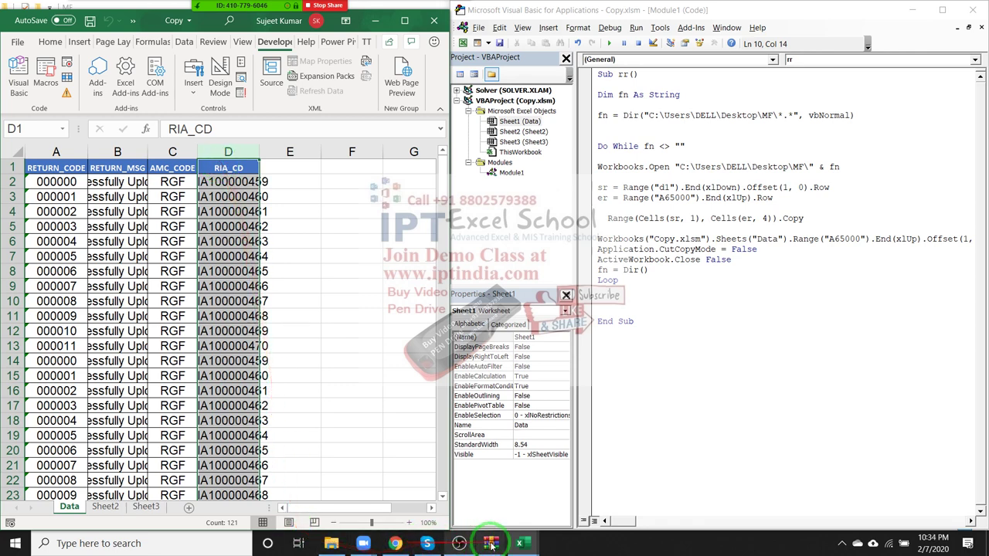
Bring the Copy workbook window to the front and go to its File page.
click(519, 544)
click(507, 499)
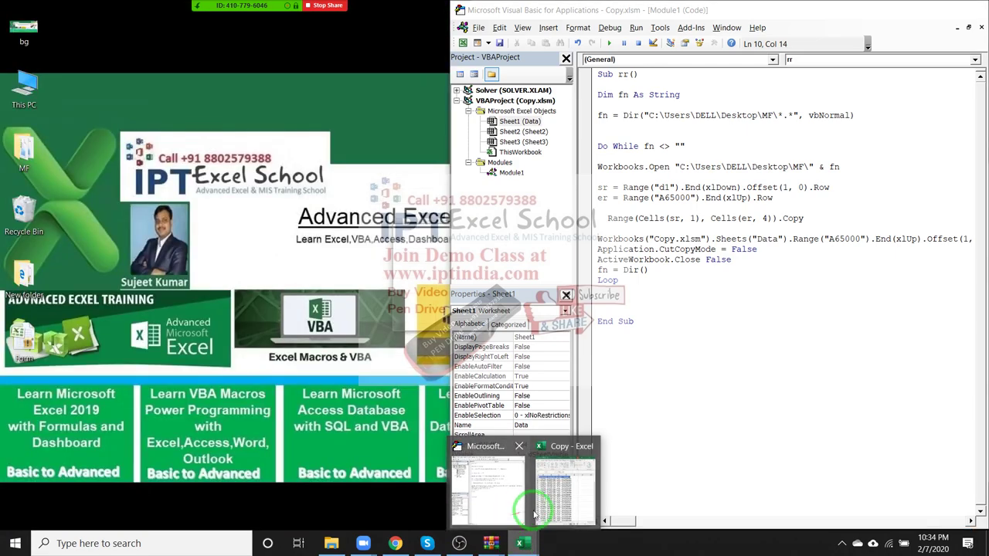
click(506, 499)
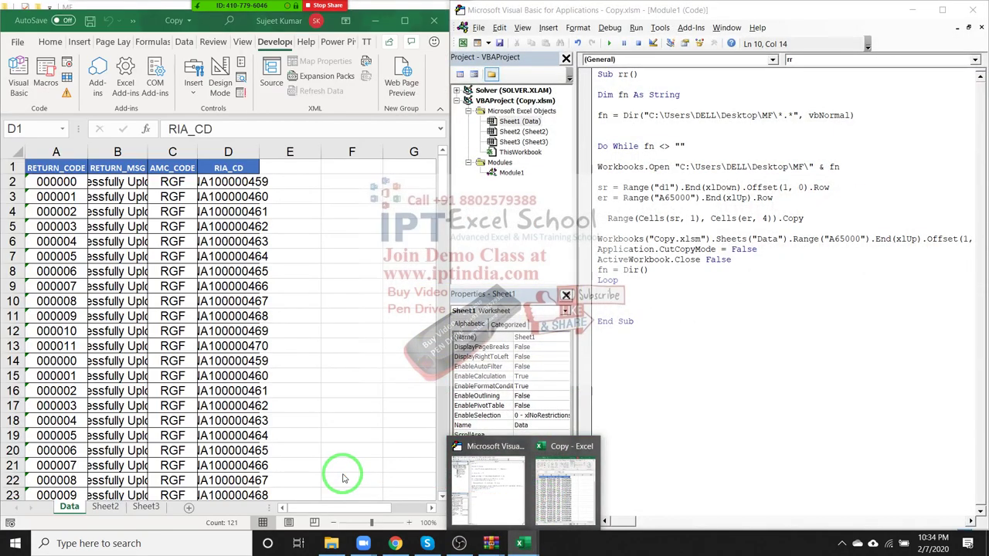
click(236, 15)
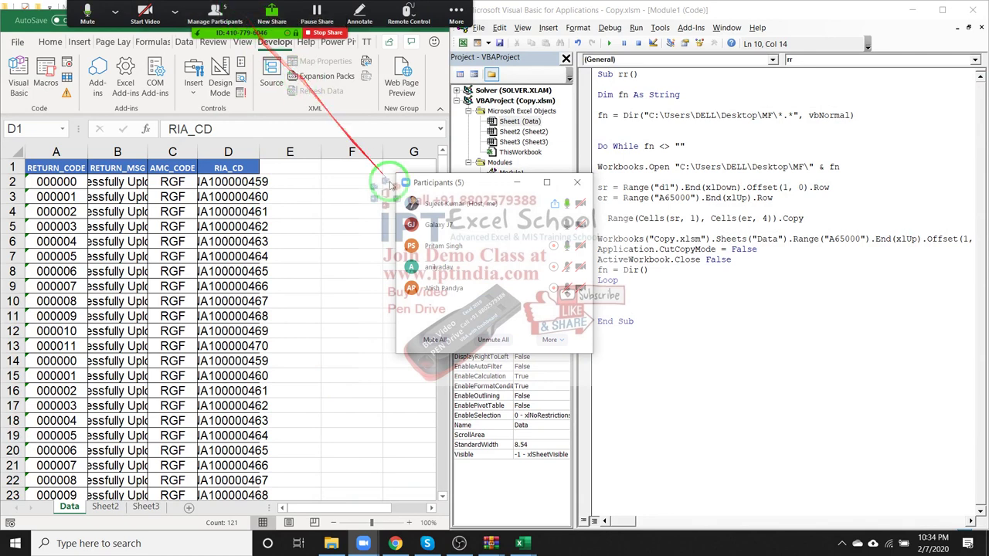
click(464, 266)
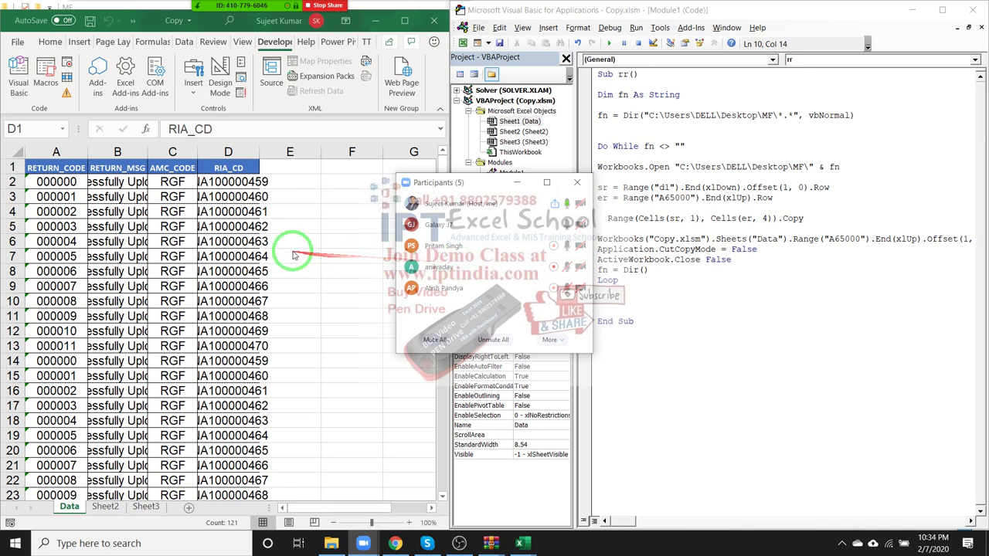
click(268, 310)
click(24, 42)
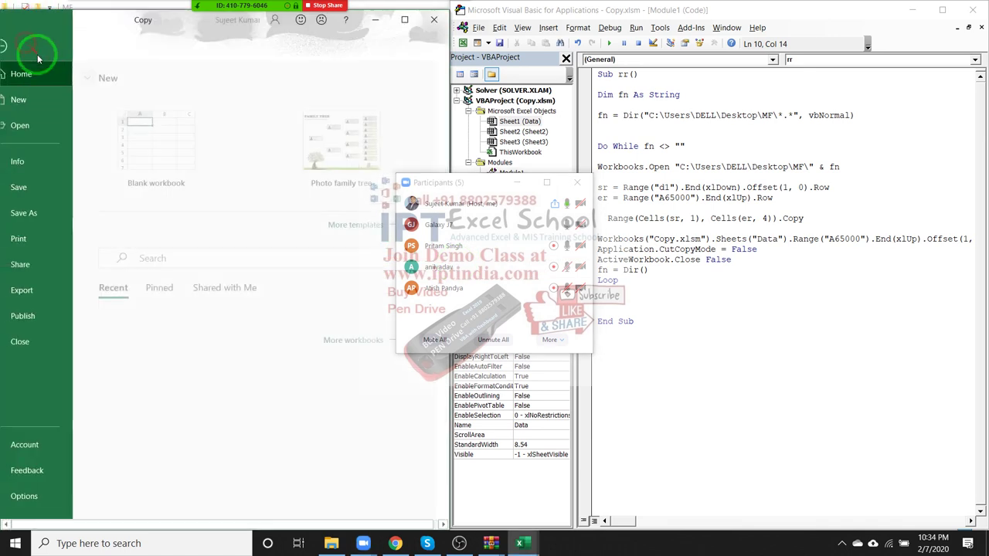
Reopen 011 from Recent workbooks, reposition its window, and review cells A4, AMC_CODE and A5.
click(52, 133)
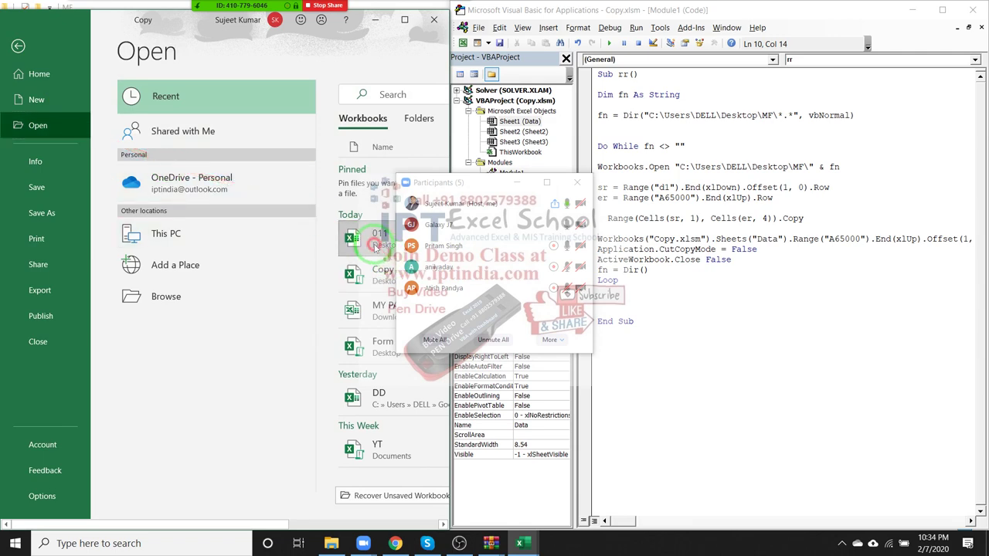
click(374, 245)
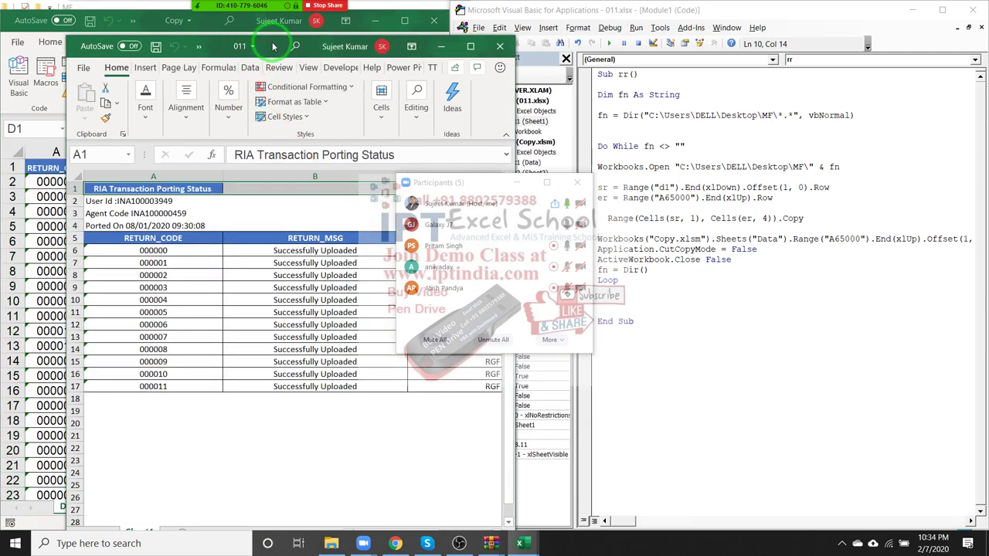
drag(273, 47, 221, 37)
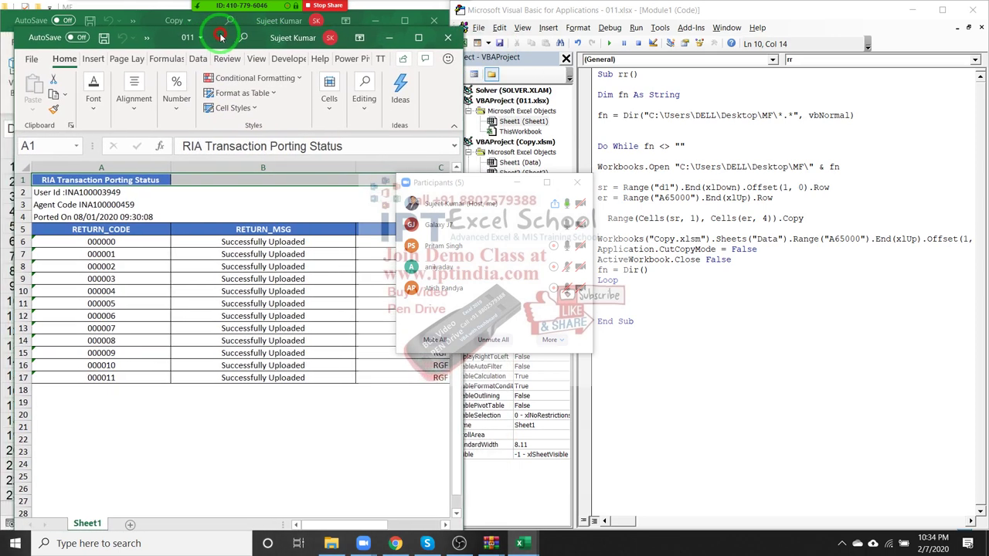
click(121, 214)
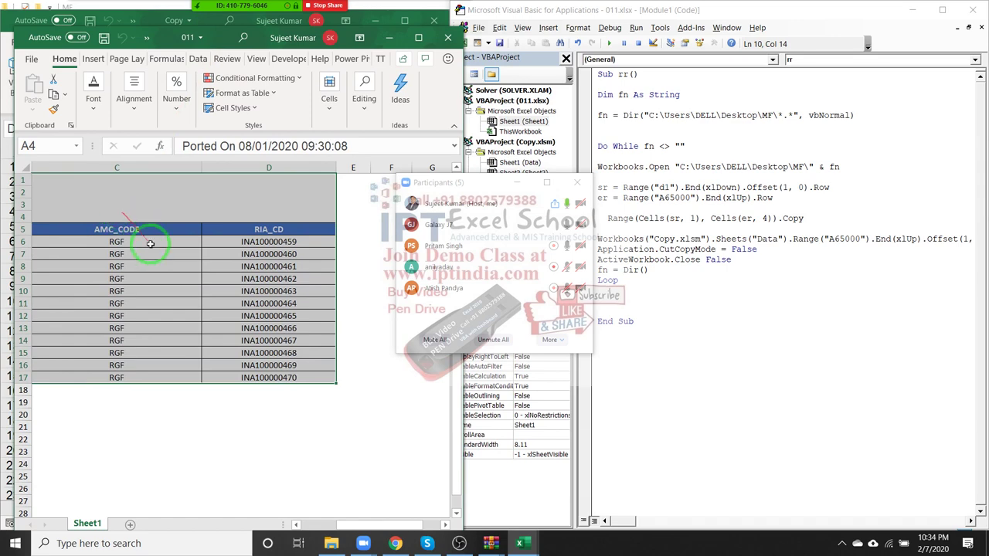
click(158, 264)
key(Left)
key(Left)
key(Up)
key(Up)
key(Up)
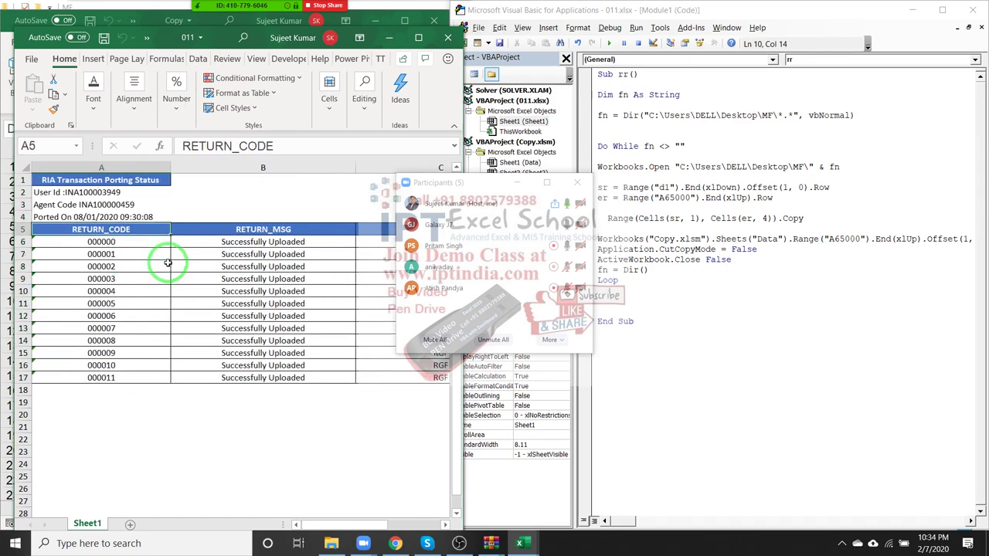
click(645, 292)
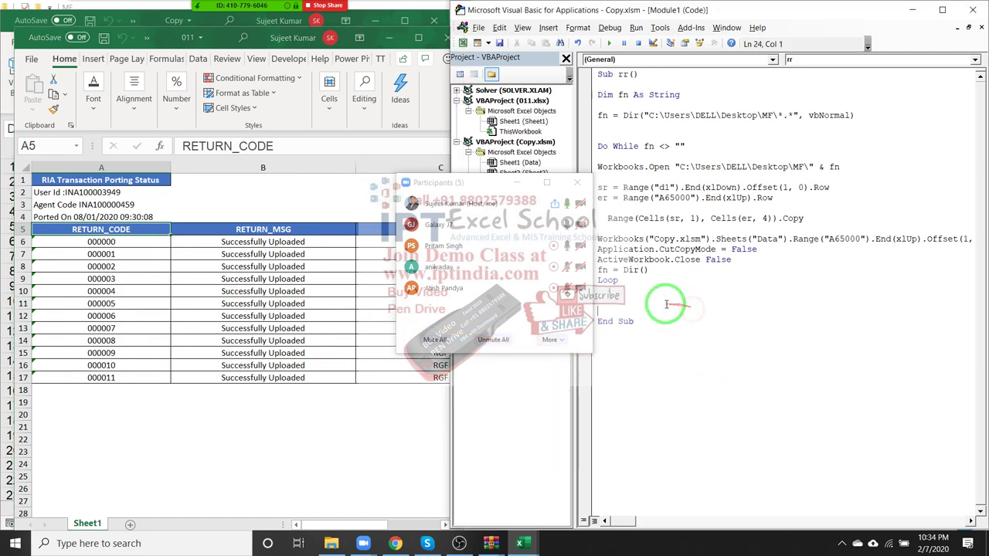
Select the whole rr macro from Sub rr() through End Sub for copying.
drag(645, 292, 597, 74)
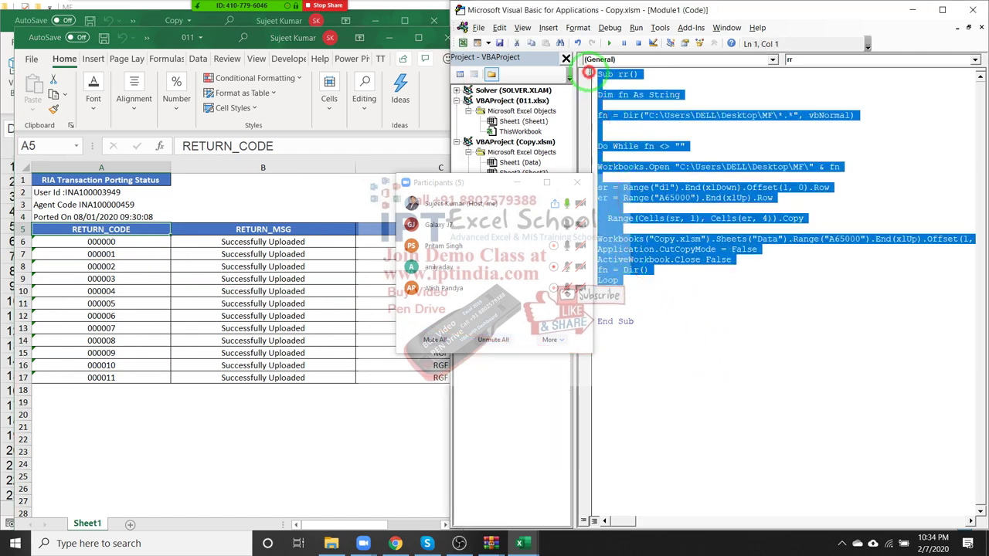
click(663, 298)
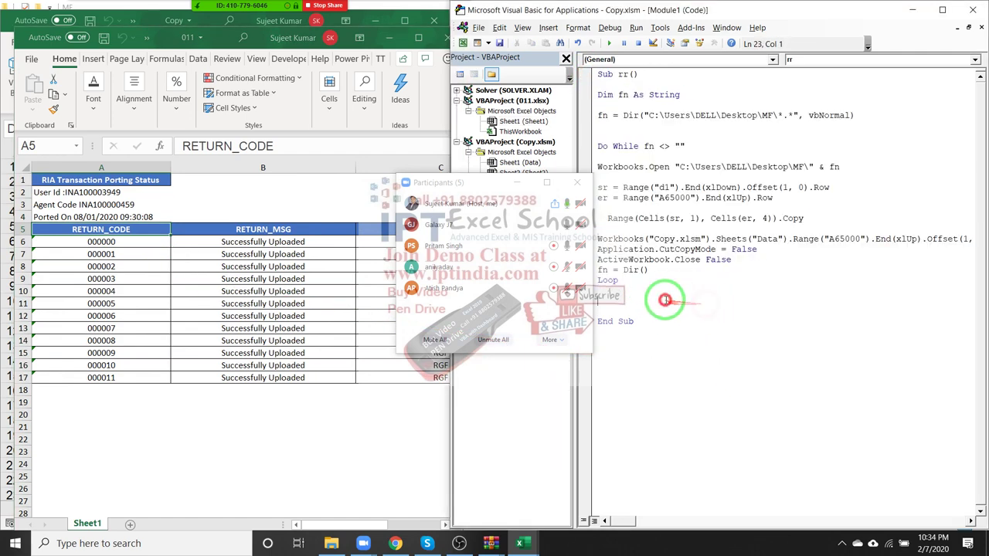
drag(659, 315, 576, 72)
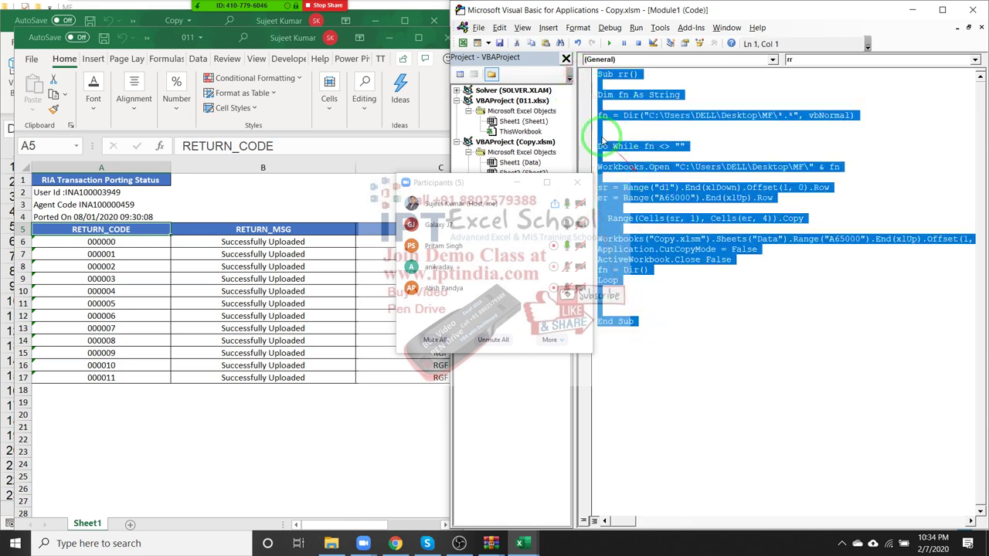
click(396, 545)
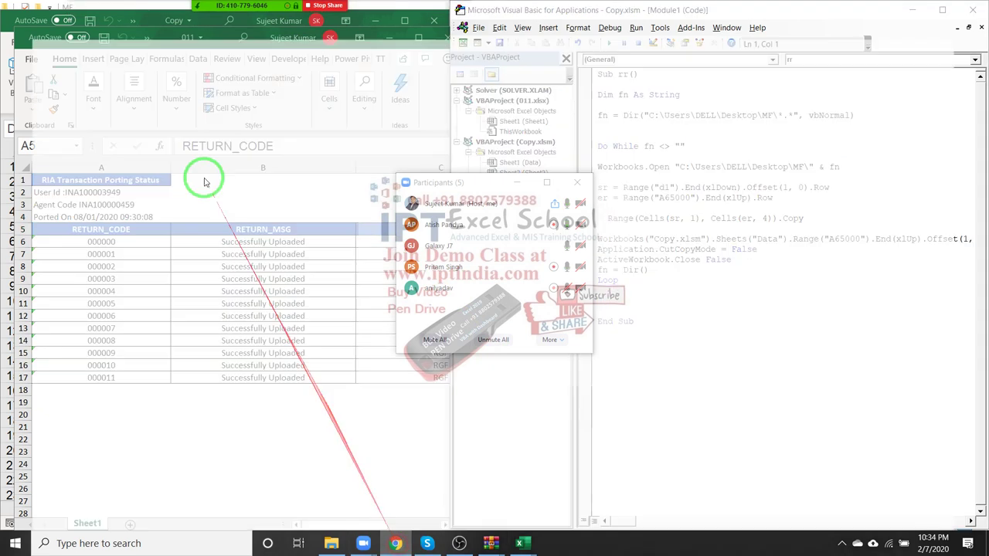
Start a new Gmail message and paste the copied rr macro code into its body.
click(431, 10)
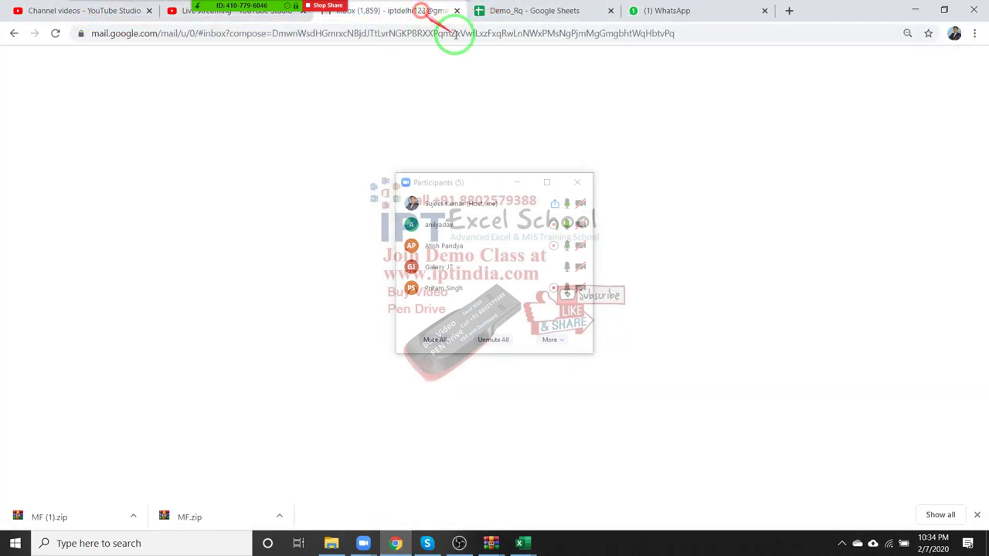
click(23, 106)
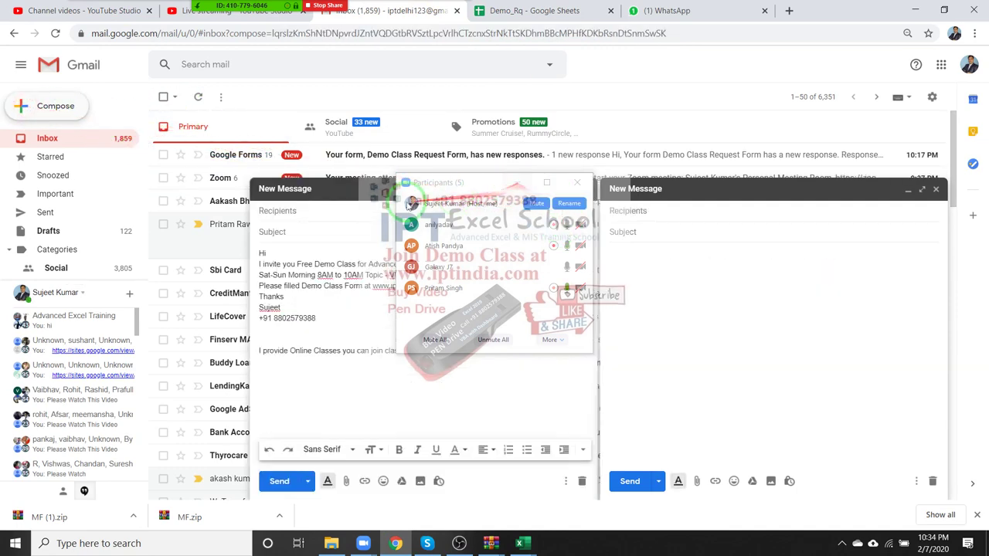
click(678, 482)
click(672, 211)
click(674, 259)
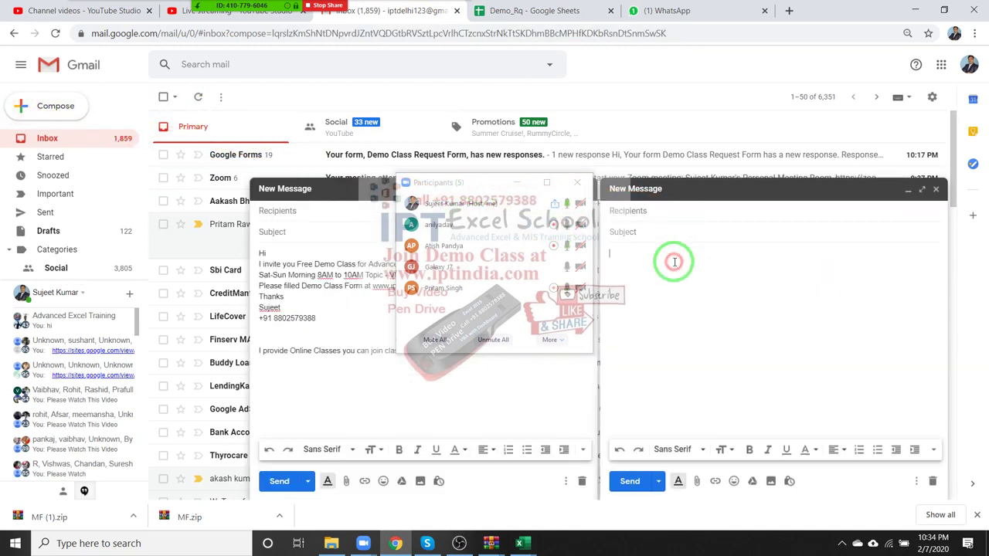
text(Sub rr()  Dim fn As String  fn = Dir("C:\Users\DELL\Desktop\MF\*.*", vbNormal)   Do While fn <> ""  Workbooks.Open "C:\Users\DELL\Desktop\MF\" & fn  sr = Range("d1").End(xlDown).Offset(1, 0).Row er = Range("A65000").End(xlUp).Row    Range(Cells(sr, 1), Cells(er, 4)).Copy  Workbooks("Copy.xlsm").Sheets("Data").Range("A65000").End(xlUp).Offset(1, 0).PasteSpecial Application.CutCopyMode = False ActiveWorkbook.Close False fn = Dir() Loop    End Sub)
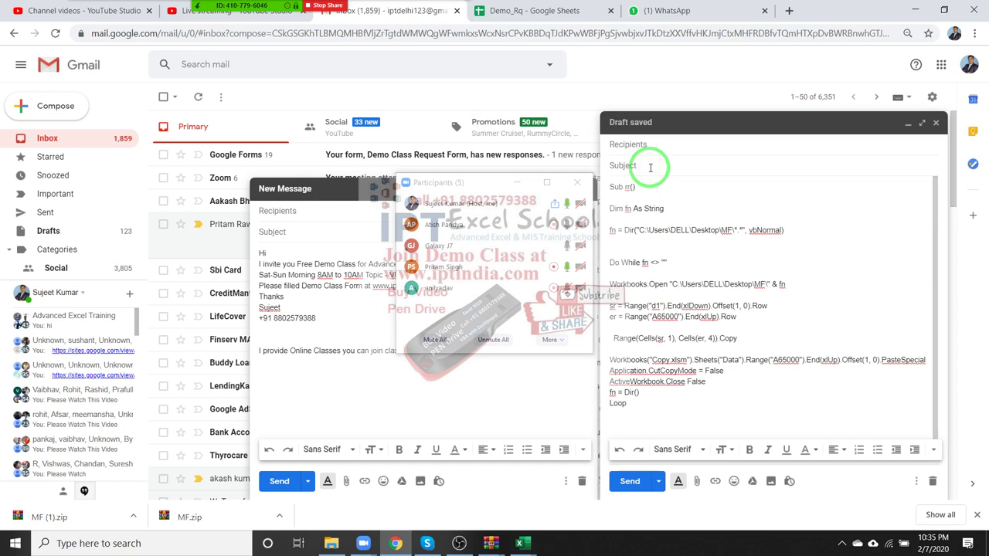
Enter the subject 'Code' and add the first recipient from the contact suggestions.
click(651, 168)
text(ode)
click(664, 143)
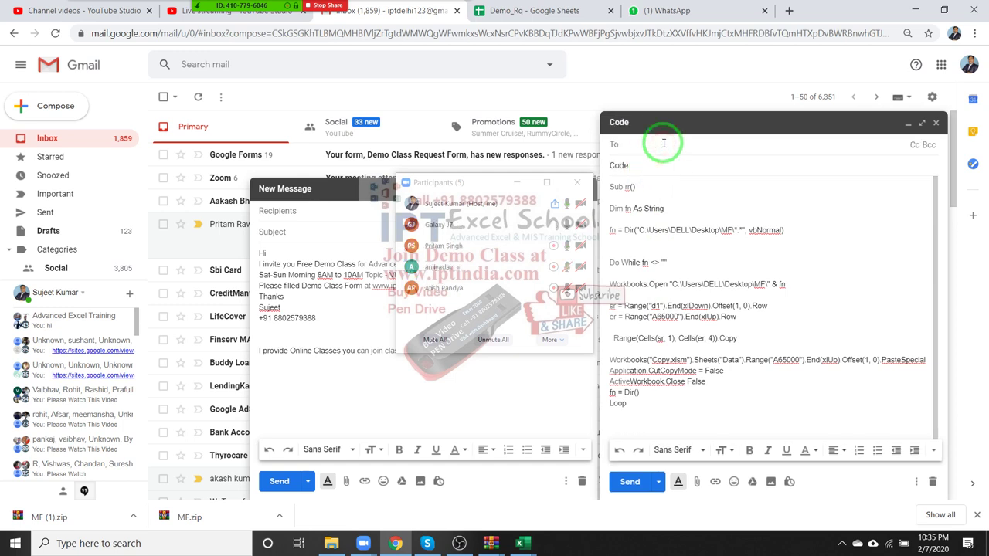
text(zahi)
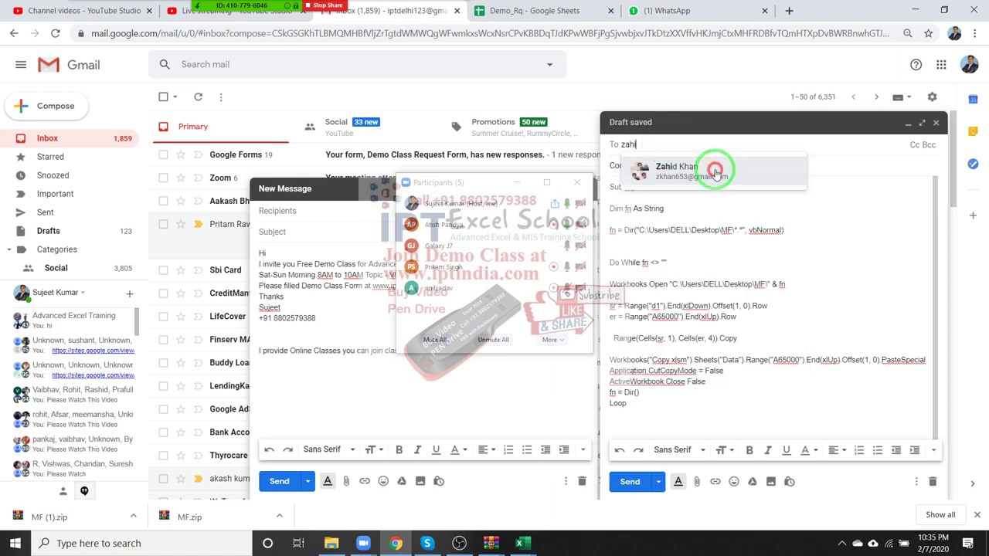
click(715, 168)
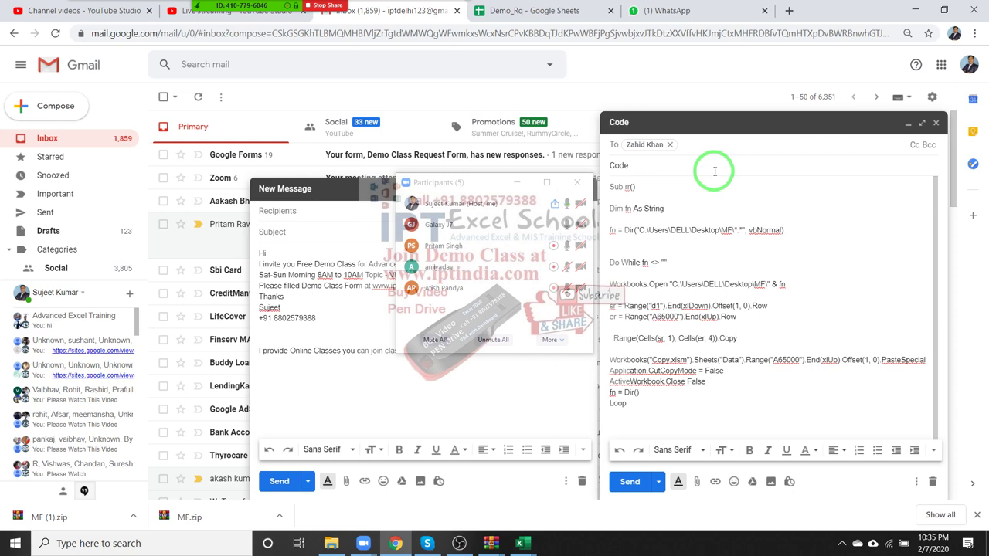
Add three more contacts from the suggestions to the To field and send the email.
text(ani)
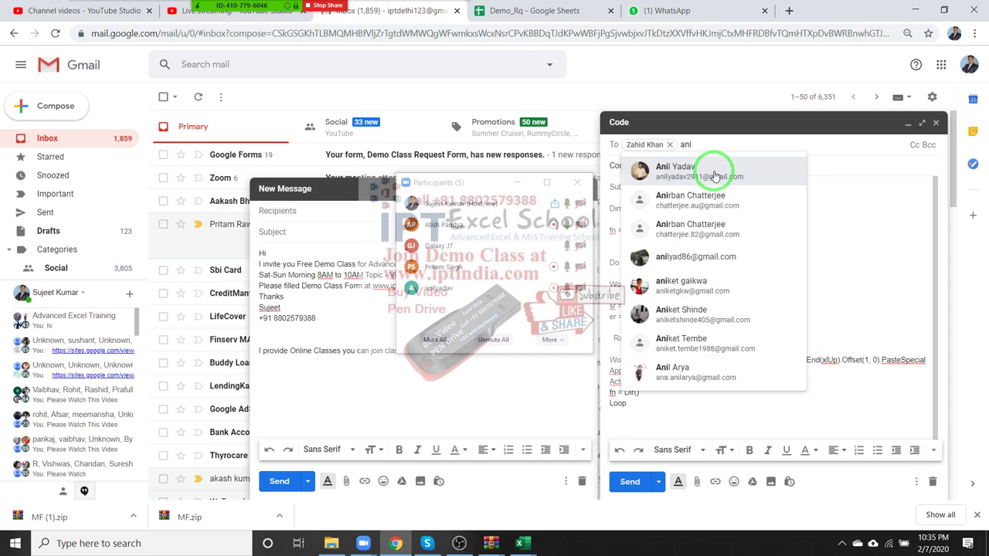
click(715, 173)
text(adav ()
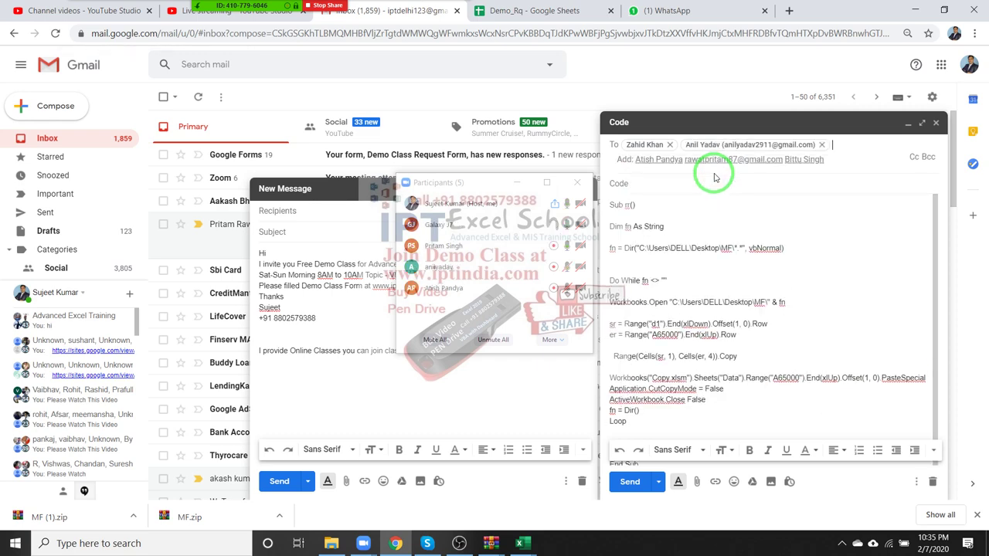
text(ti)
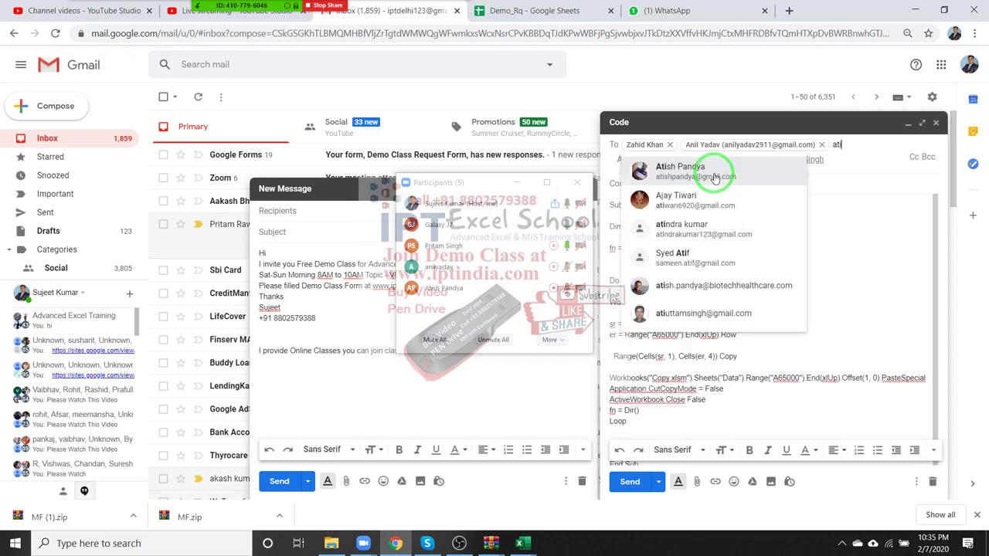
click(715, 175)
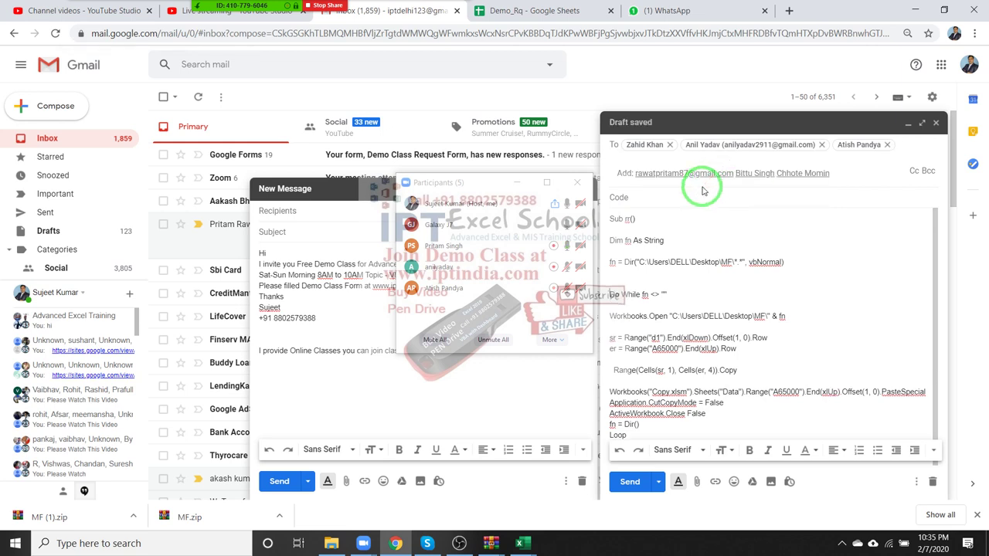
text(pr)
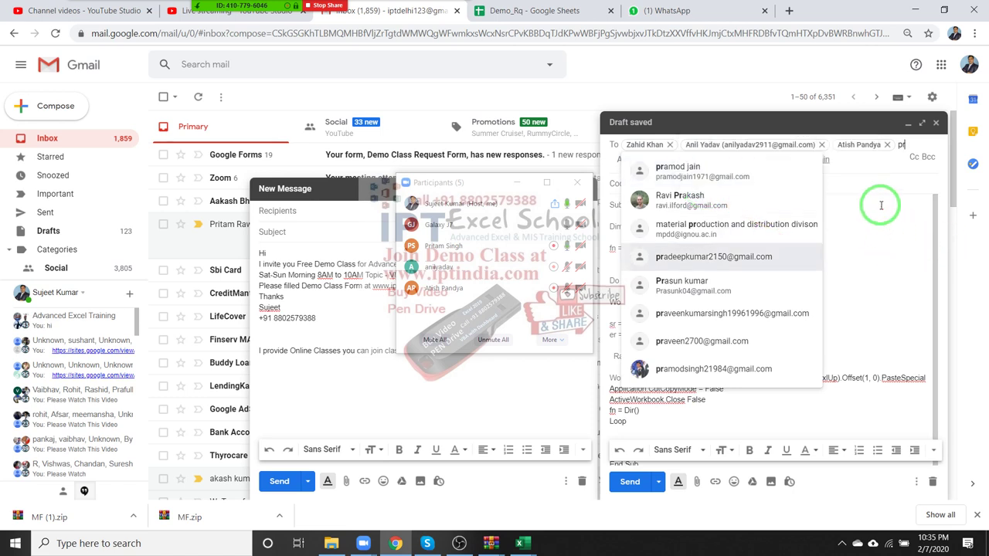
key(BackSpace)
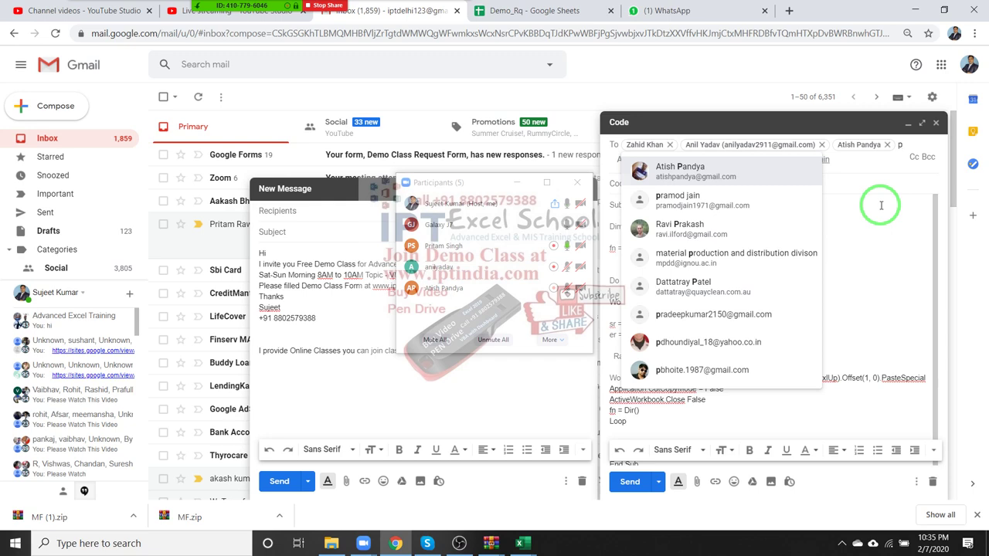
key(BackSpace)
text(ro)
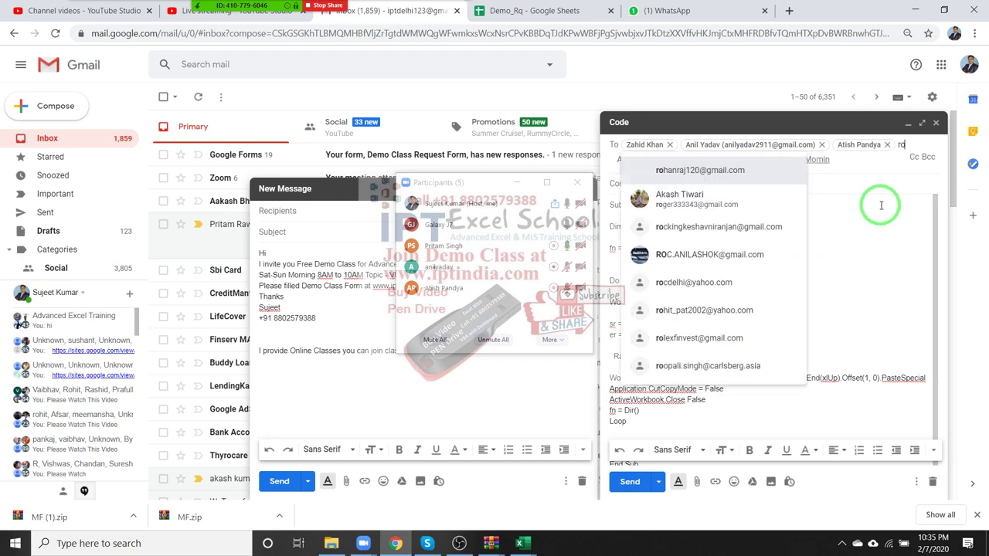
text(w)
key(BackSpace)
key(BackSpace)
text(awa)
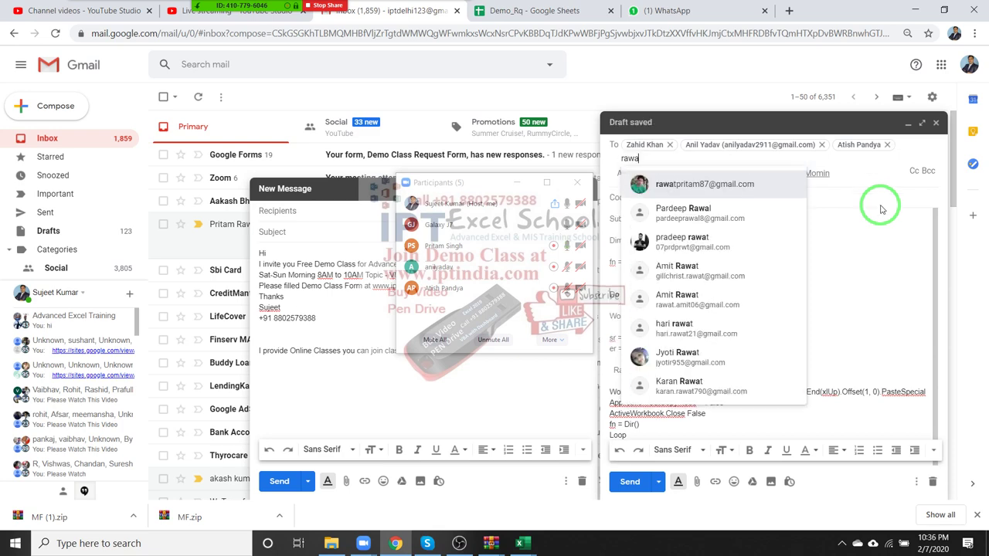
click(785, 186)
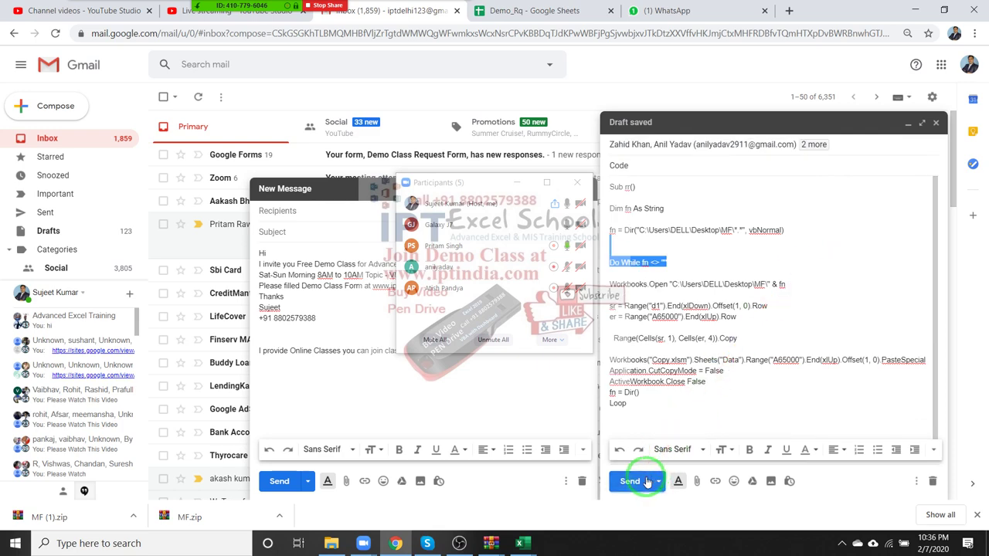
click(642, 481)
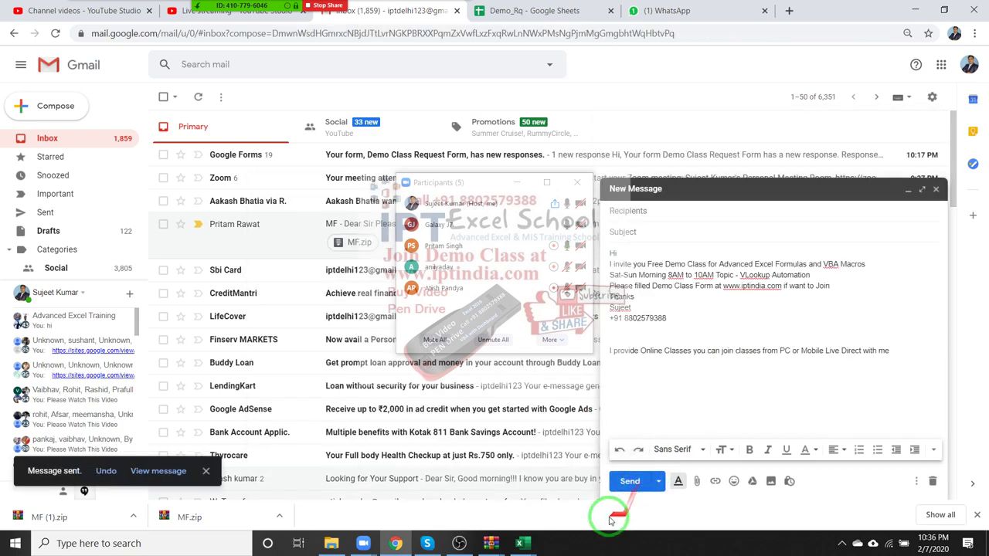
Show the Windows desktop with Win+D.
key(super+d)
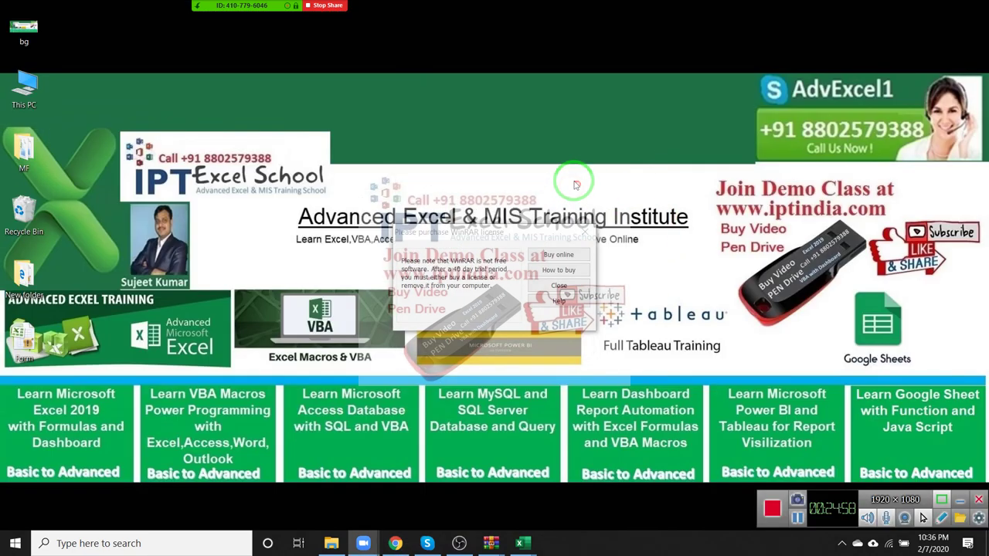